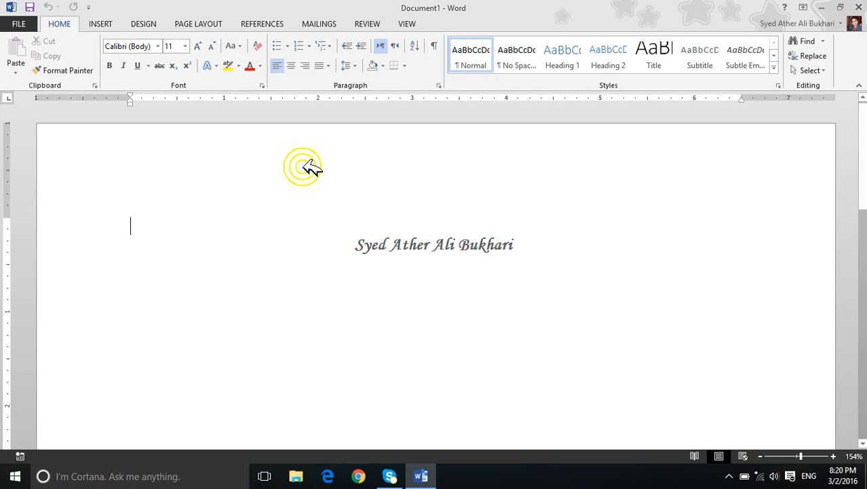
Step: Fill the blank document with sample paragraphs using the =rand function with 20 as the paragraph count
{"action": "type", "text": "=rand(20,10"}
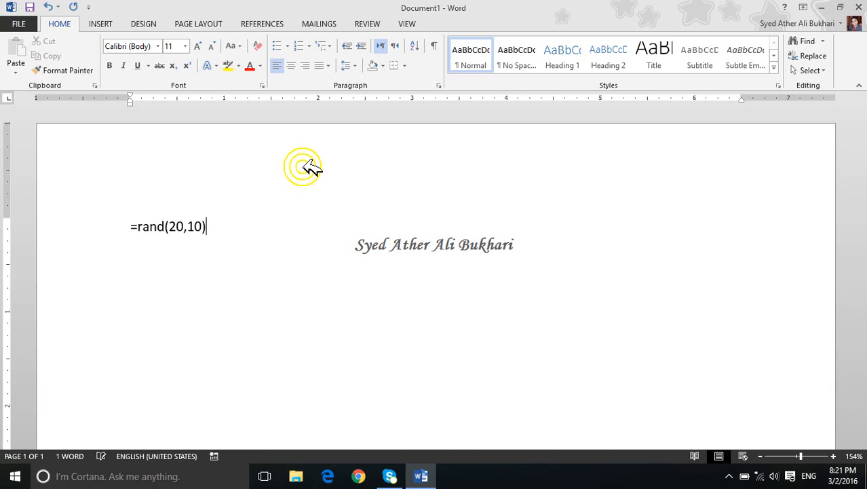
{"action": "key", "text": "Return"}
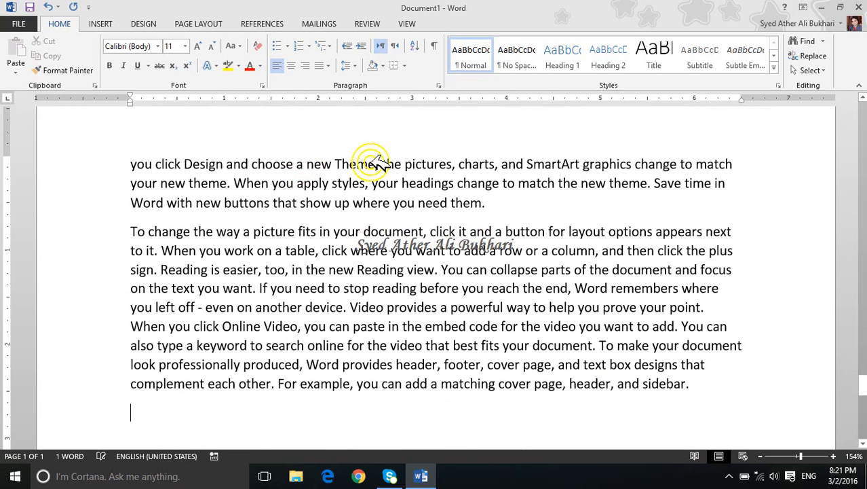
{"action": "scroll", "coordinate": [372, 163], "scroll_direction": "down", "scroll_amount": 4, "text": "ctrl"}
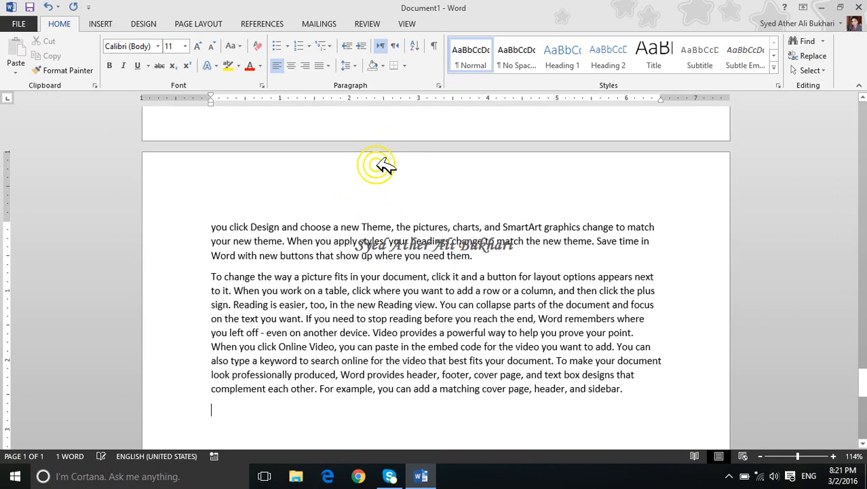
{"action": "left_click", "coordinate": [729, 476]}
{"action": "left_click", "coordinate": [739, 449]}
{"action": "left_click", "coordinate": [804, 415]}
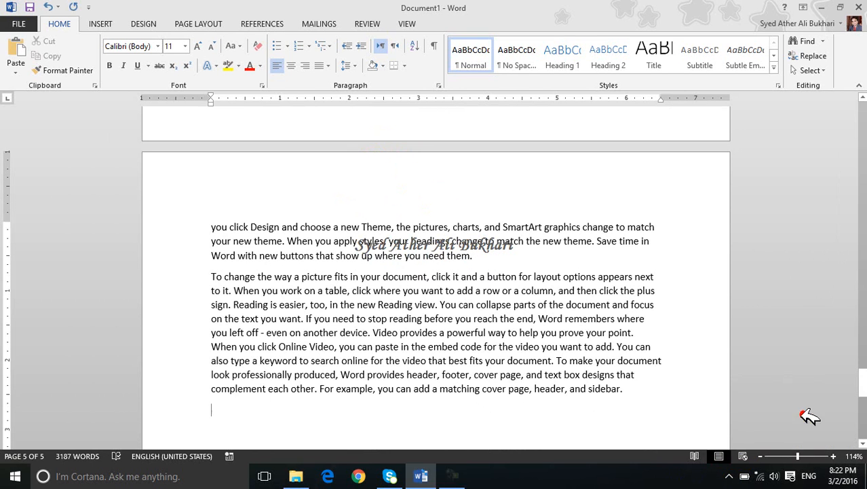
{"action": "left_click", "coordinate": [439, 272]}
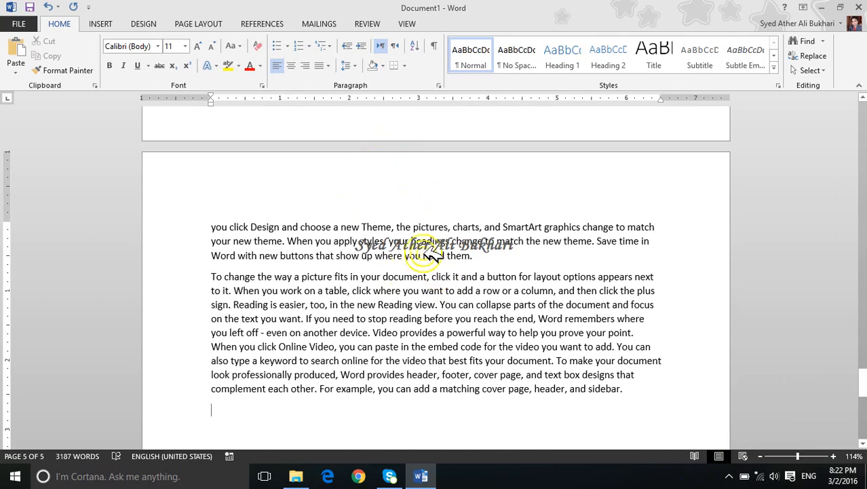
Step: Return to the first page, zoom the document out to 64%, and zoom back in to 84%
{"action": "left_click_drag", "start_coordinate": [862, 354], "coordinate": [862, 116]}
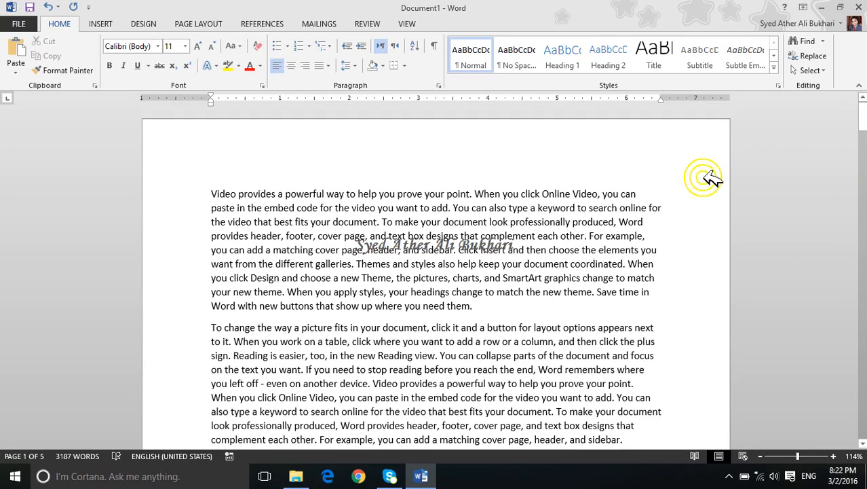
{"action": "scroll", "coordinate": [711, 180], "scroll_direction": "down", "scroll_amount": 2}
{"action": "scroll", "coordinate": [710, 180], "scroll_direction": "down", "scroll_amount": 2}
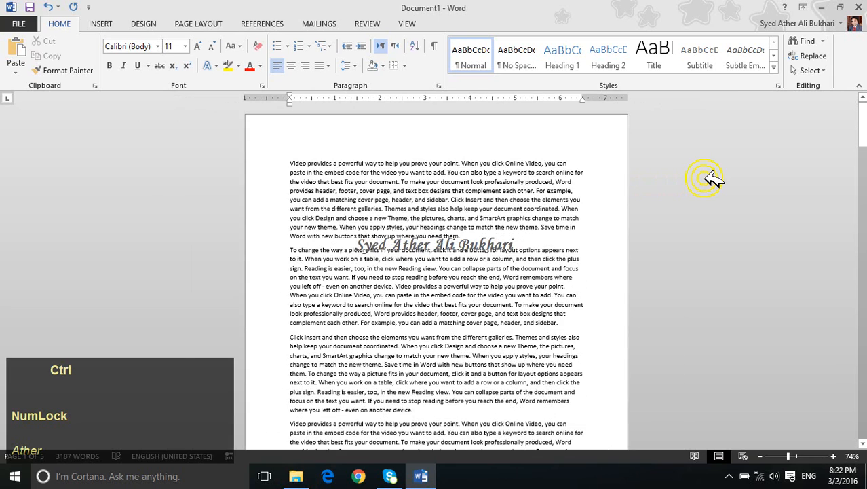
{"action": "scroll", "coordinate": [711, 180], "scroll_direction": "down", "scroll_amount": 1}
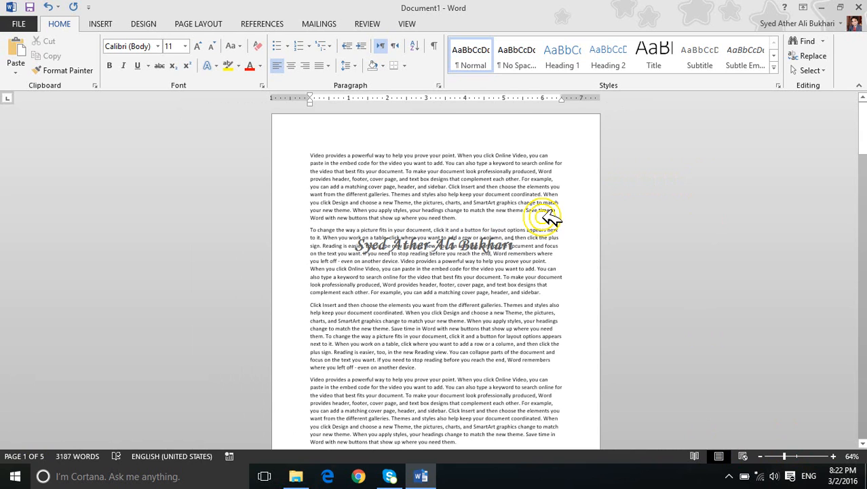
{"action": "scroll", "coordinate": [550, 216], "scroll_direction": "up", "scroll_amount": 2}
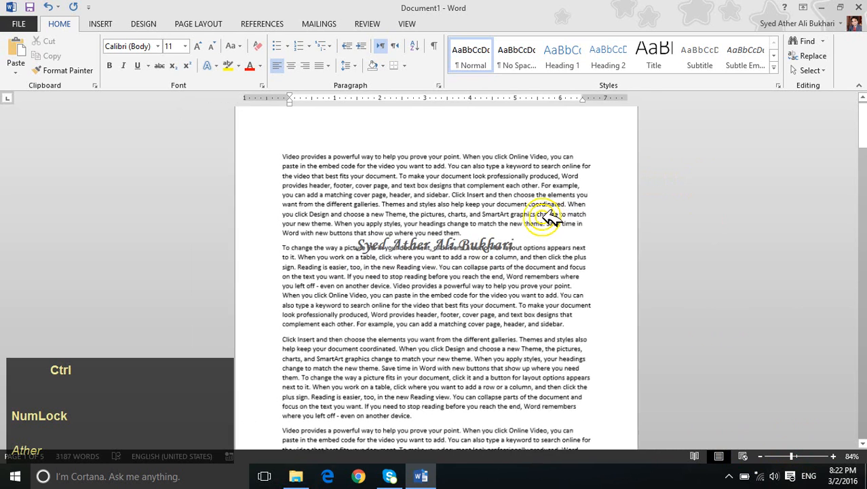
{"action": "scroll", "coordinate": [552, 218], "scroll_direction": "up", "scroll_amount": 1}
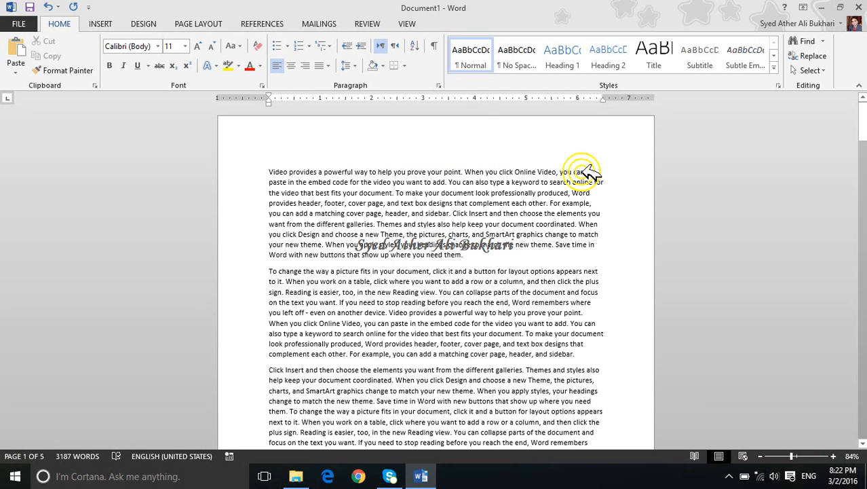
Step: Show the document in Read Mode and page forward to screens 7-8
{"action": "left_click", "coordinate": [710, 457]}
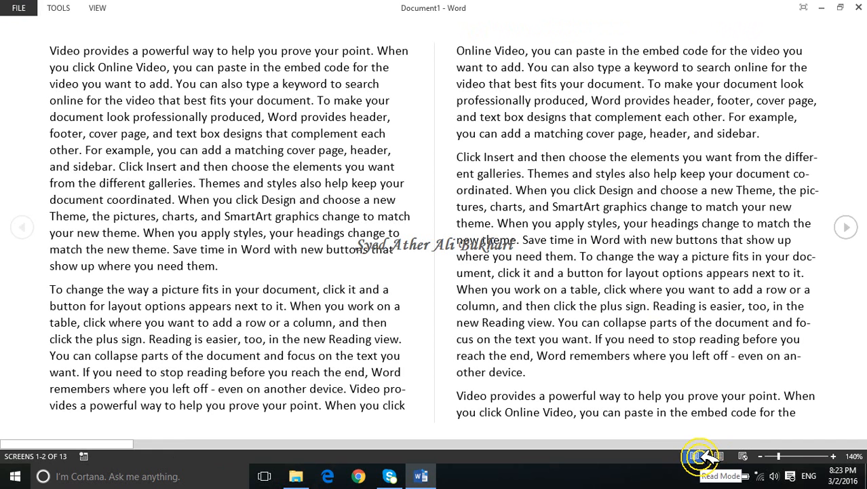
{"action": "left_click", "coordinate": [847, 228]}
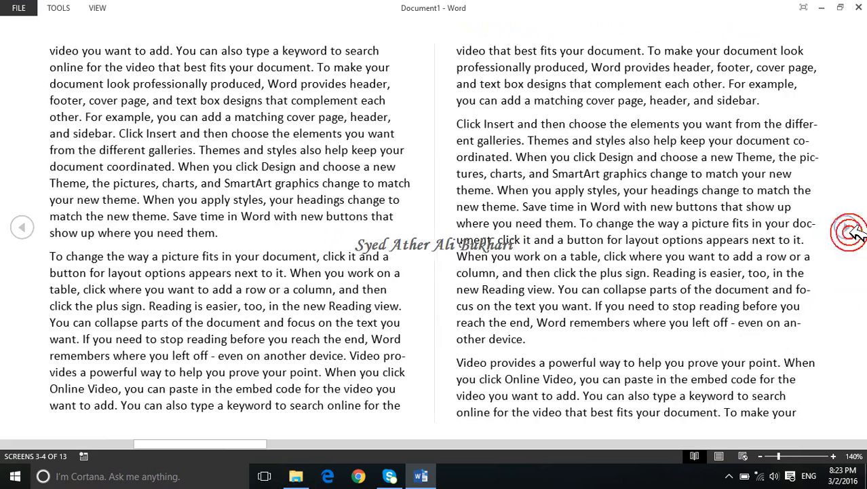
{"action": "left_click", "coordinate": [847, 230]}
{"action": "left_click", "coordinate": [847, 229]}
{"action": "left_click", "coordinate": [848, 229]}
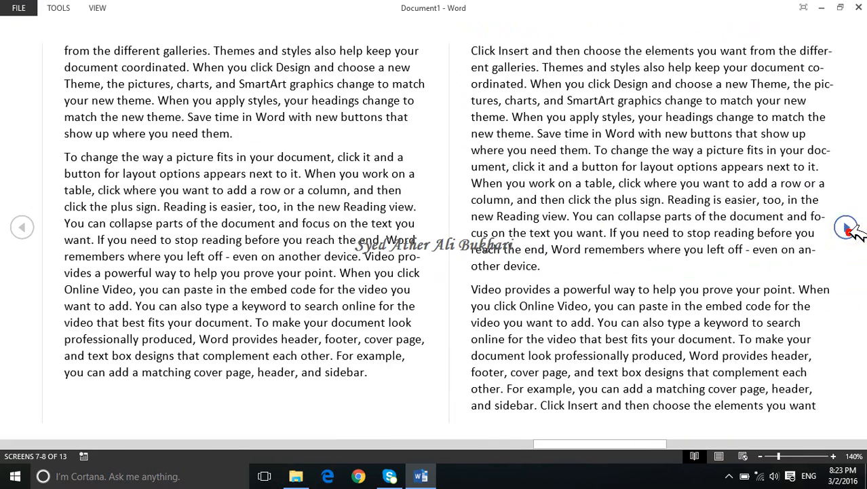
Step: Leave Read Mode for Print Layout and browse the document's pages
{"action": "key", "text": "Escape"}
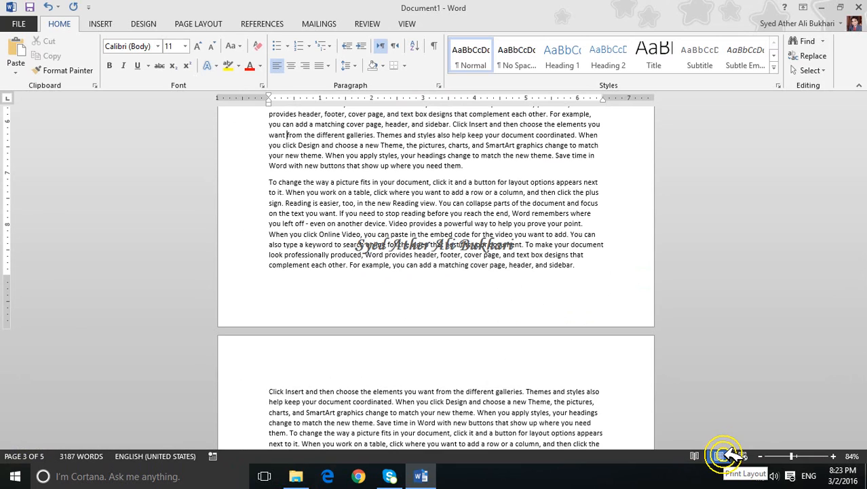
{"action": "left_click", "coordinate": [728, 452]}
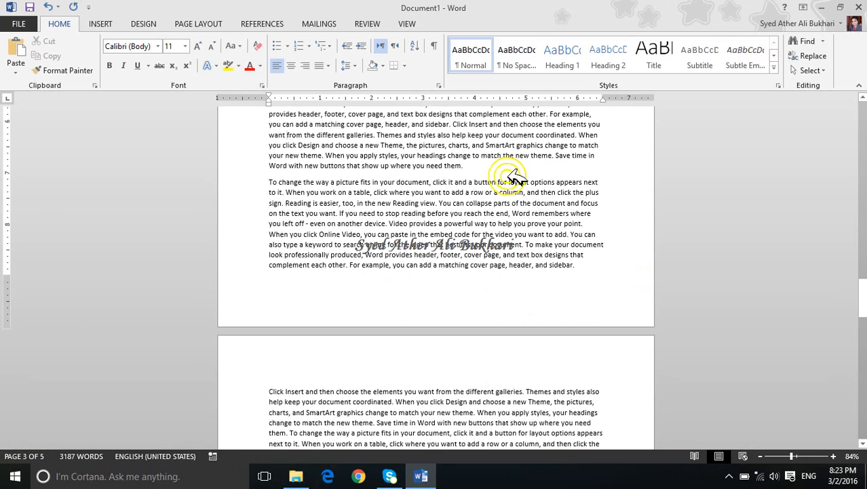
{"action": "scroll", "coordinate": [551, 252], "scroll_direction": "down", "scroll_amount": 3}
{"action": "scroll", "coordinate": [551, 251], "scroll_direction": "down", "scroll_amount": 6}
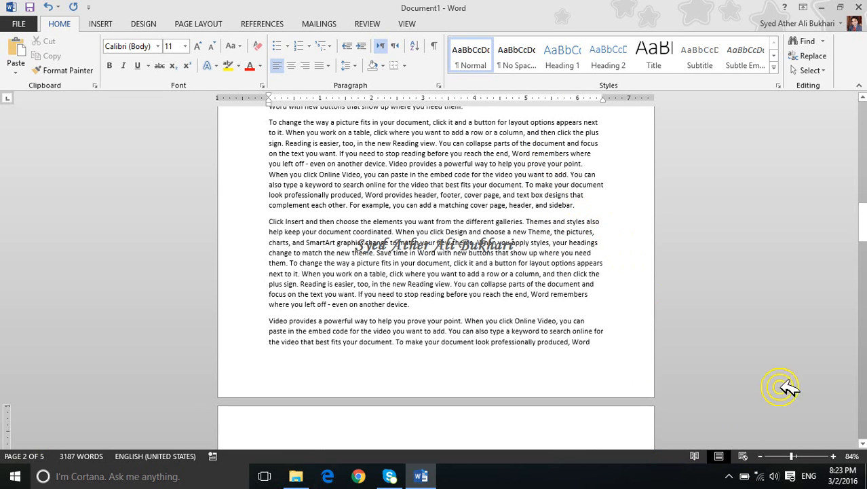
Step: View the document in Web Layout, browse its text, and return to Print Layout at the first page
{"action": "left_click", "coordinate": [749, 456]}
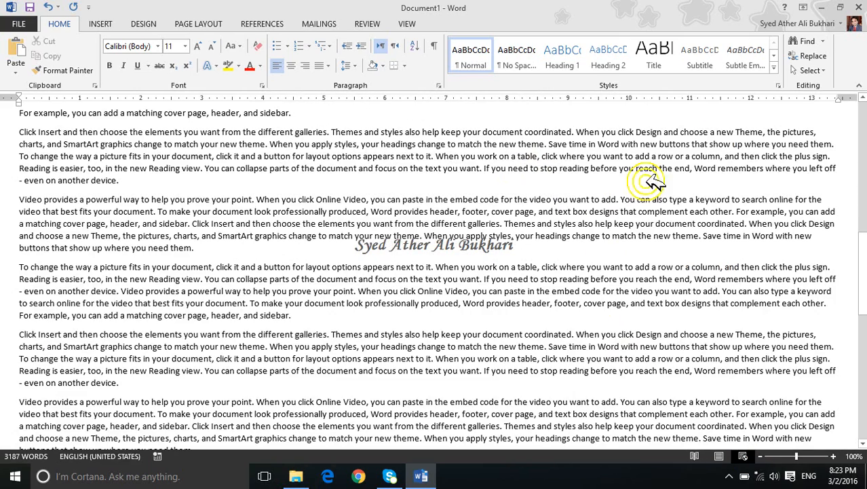
{"action": "left_click_drag", "start_coordinate": [861, 278], "coordinate": [860, 211]}
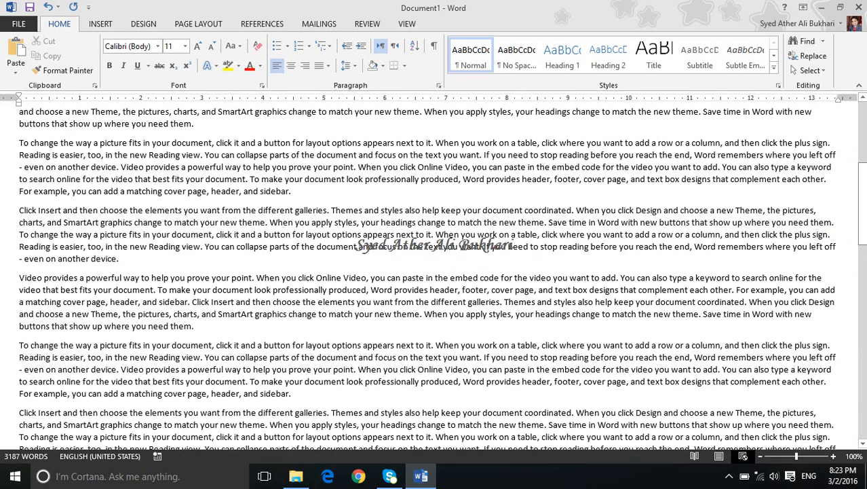
{"action": "left_click", "coordinate": [719, 456]}
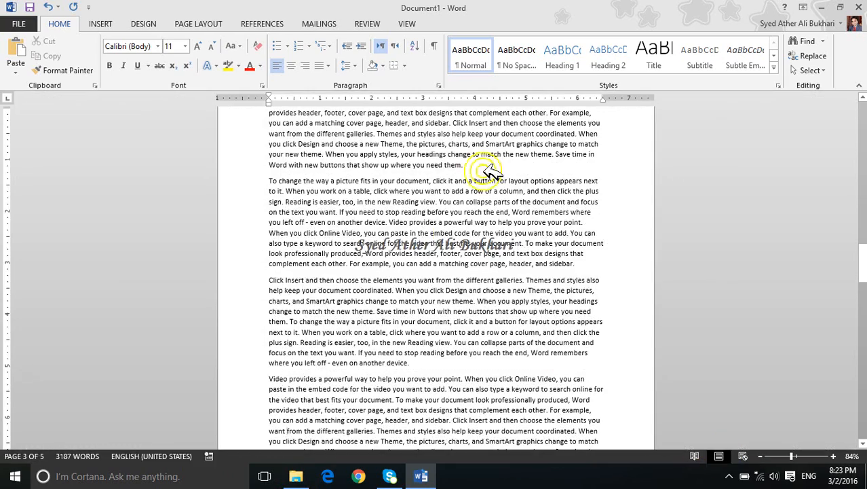
{"action": "left_click_drag", "start_coordinate": [862, 264], "coordinate": [862, 123]}
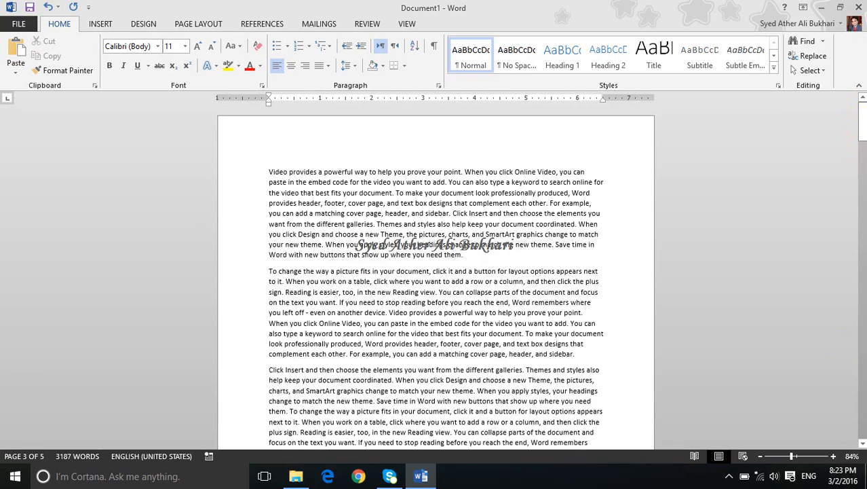
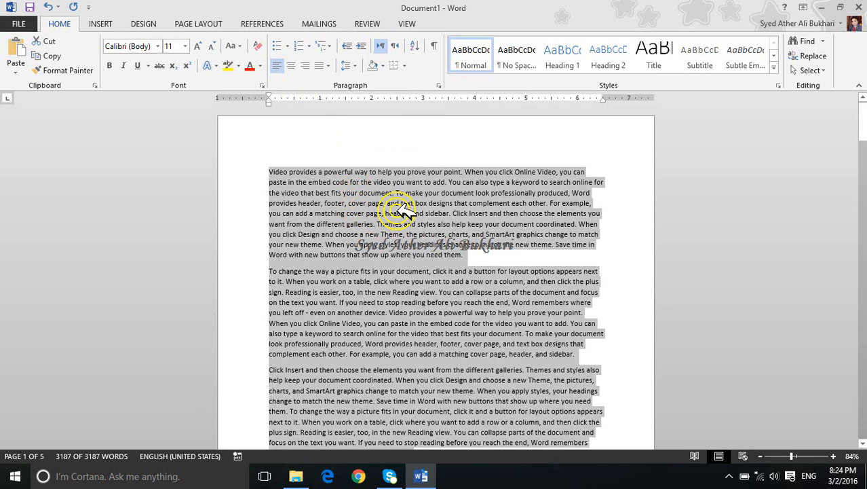
Step: Justify the entire document text, return it to left alignment, and keep all of it selected
{"action": "key", "text": "ctrl"}
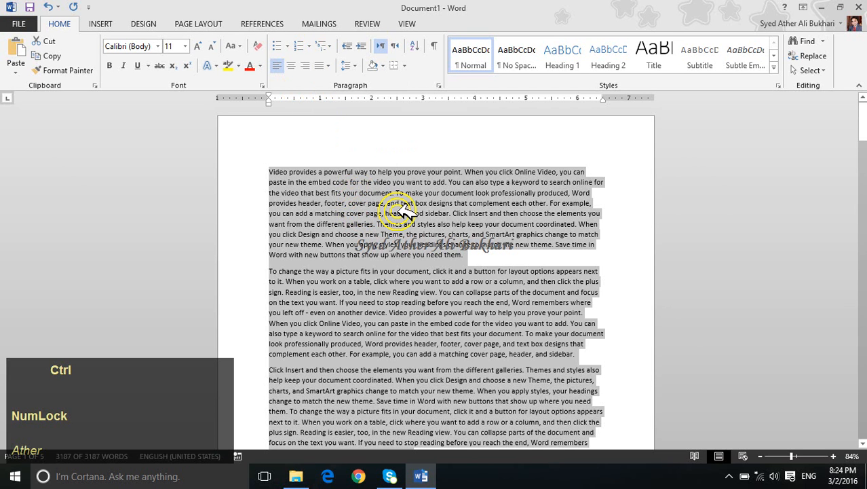
{"action": "key", "text": "ctrl+j"}
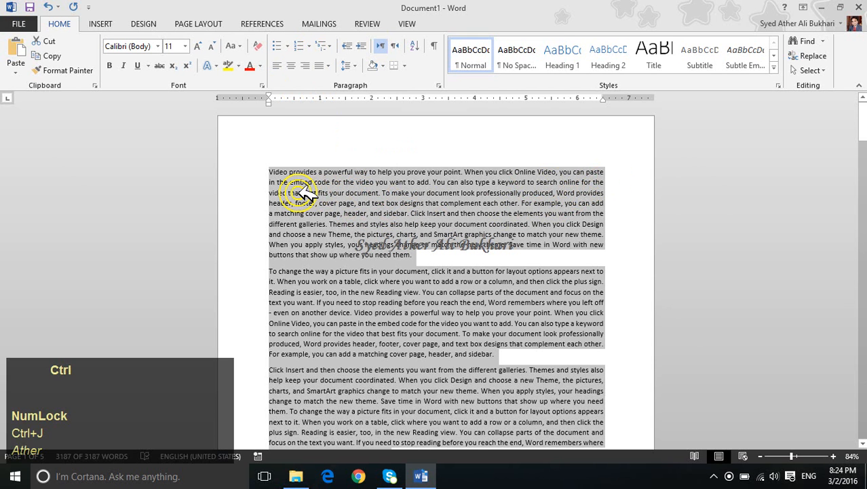
{"action": "key", "text": "ctrl+l"}
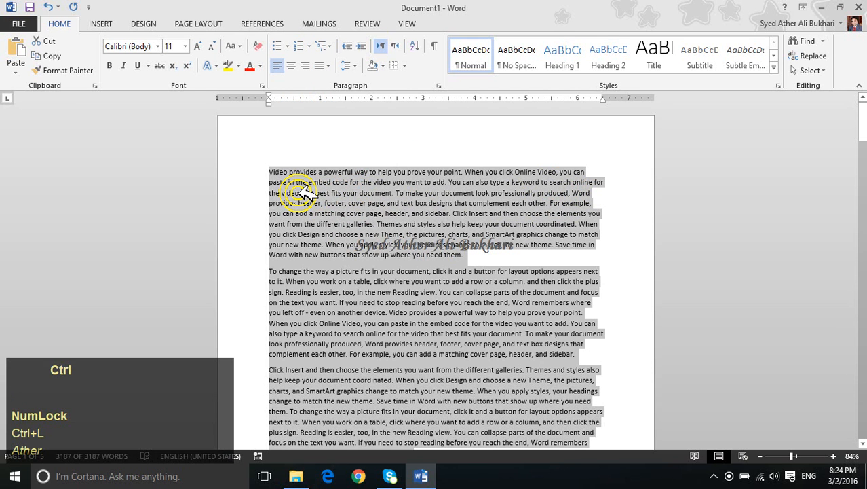
{"action": "key", "text": "ctrl+e"}
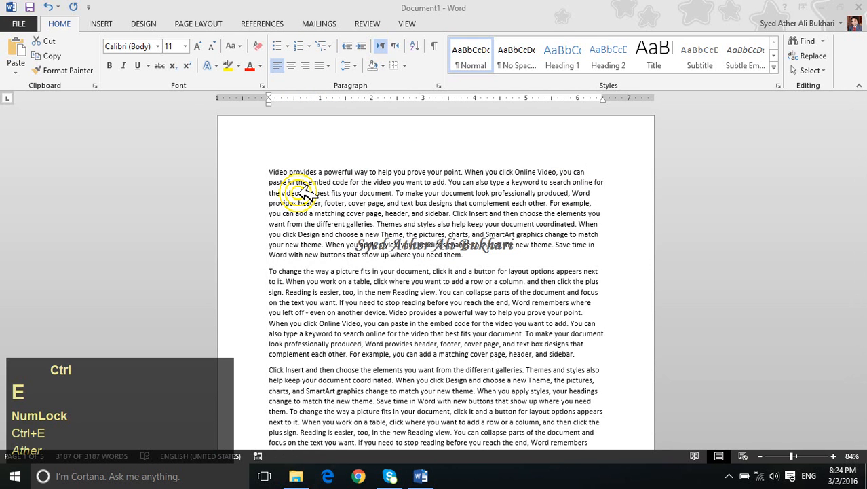
{"action": "key", "text": "ctrl+a"}
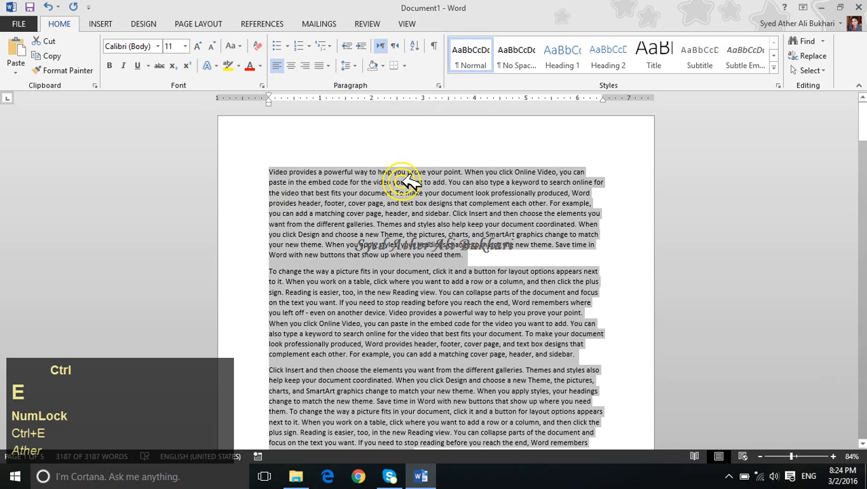
{"action": "key", "text": "Escape"}
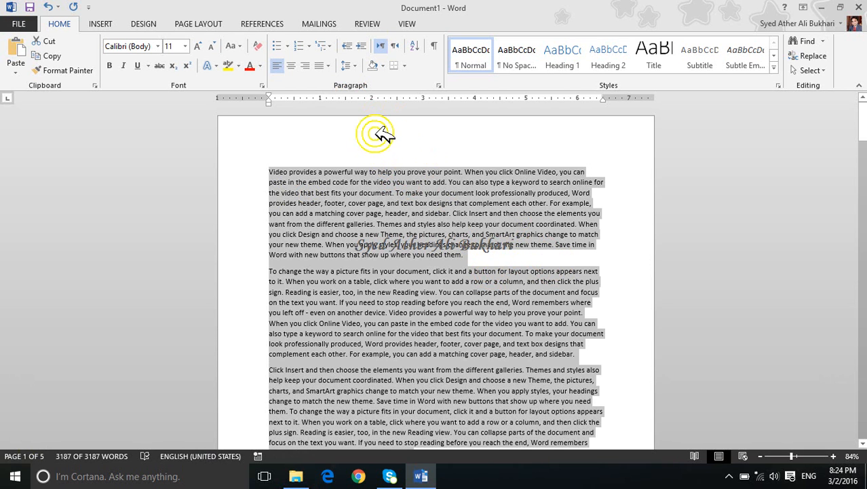
Step: Switch the entire text through centred, right and left alignment, finishing with justified alignment
{"action": "left_click", "coordinate": [292, 65]}
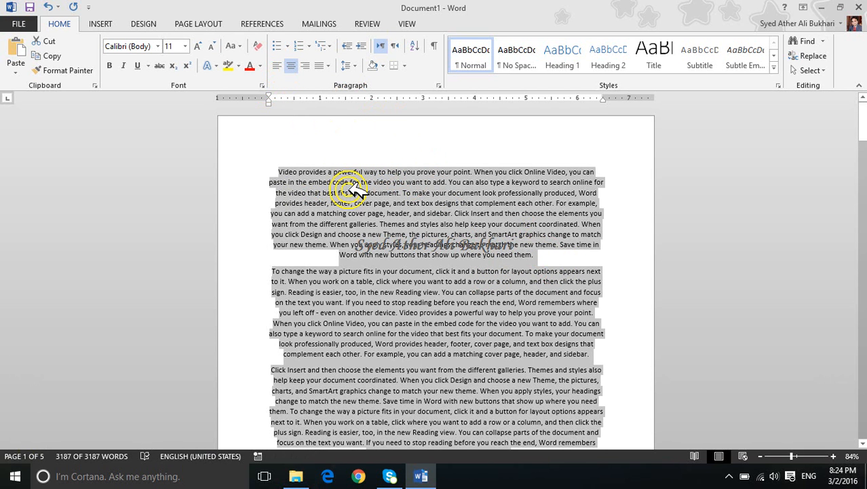
{"action": "left_click", "coordinate": [307, 66]}
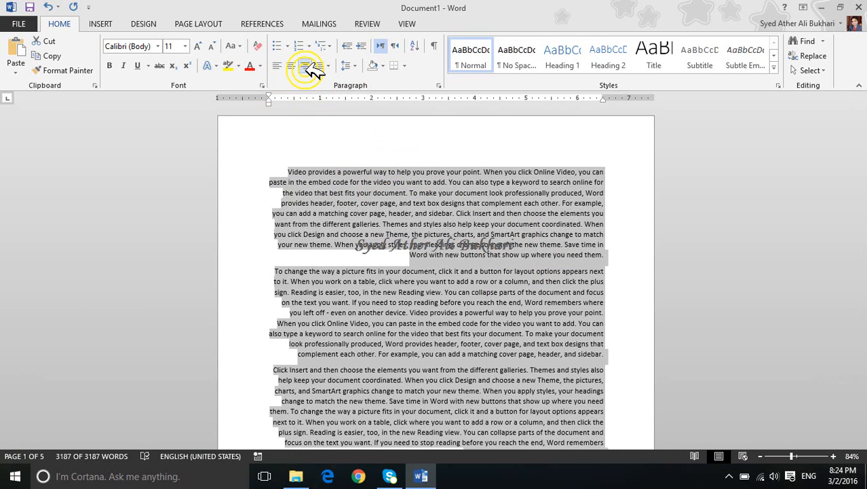
{"action": "key", "text": "ctrl+l"}
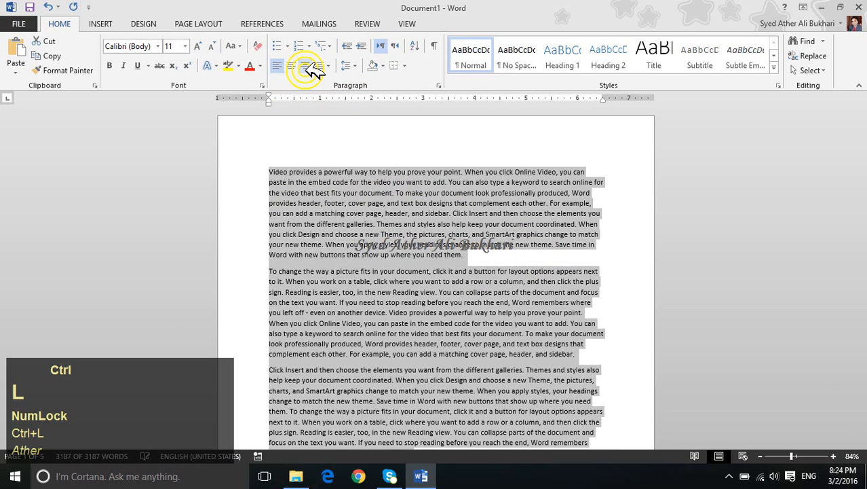
{"action": "key", "text": "ctrl+r"}
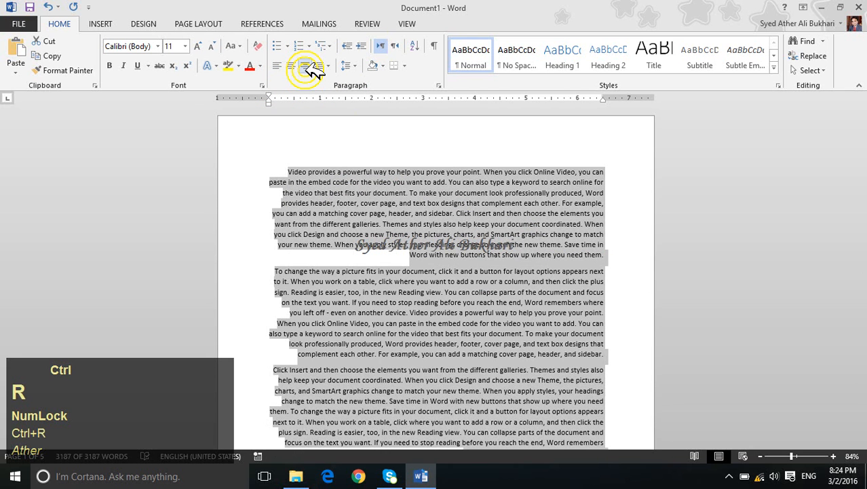
{"action": "key", "text": "ctrl+e"}
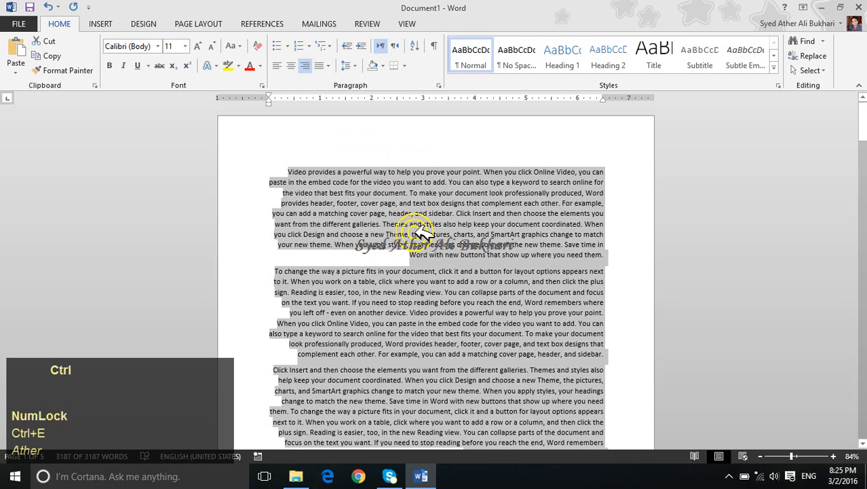
{"action": "key", "text": "ctrl+j"}
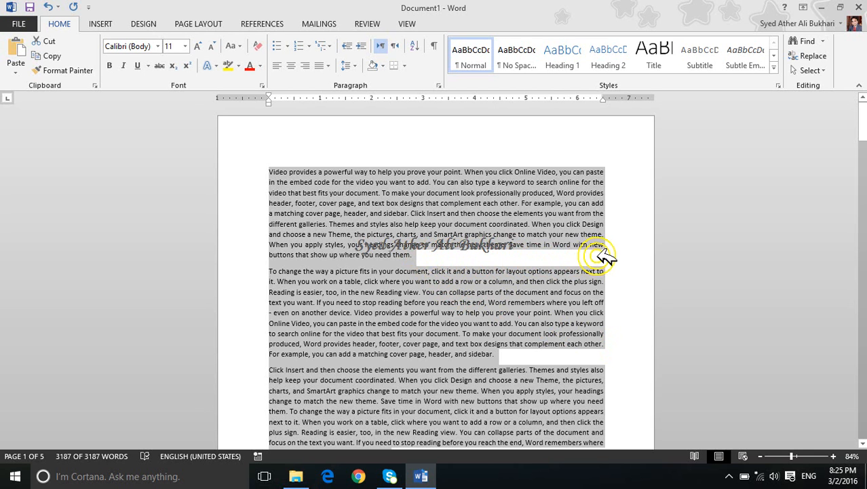
Step: Apply distributed alignment to the entire text and review how the last line of each paragraph stretches
{"action": "key", "text": "XF86RFKill"}
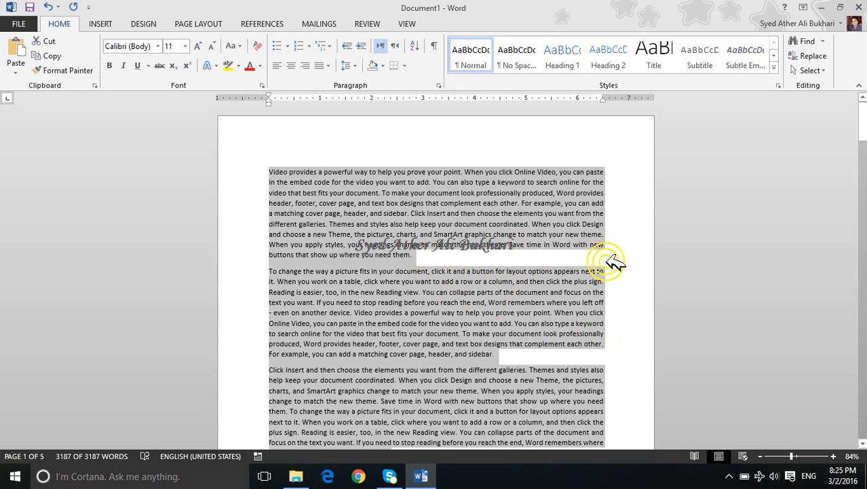
{"action": "key", "text": "ctrl"}
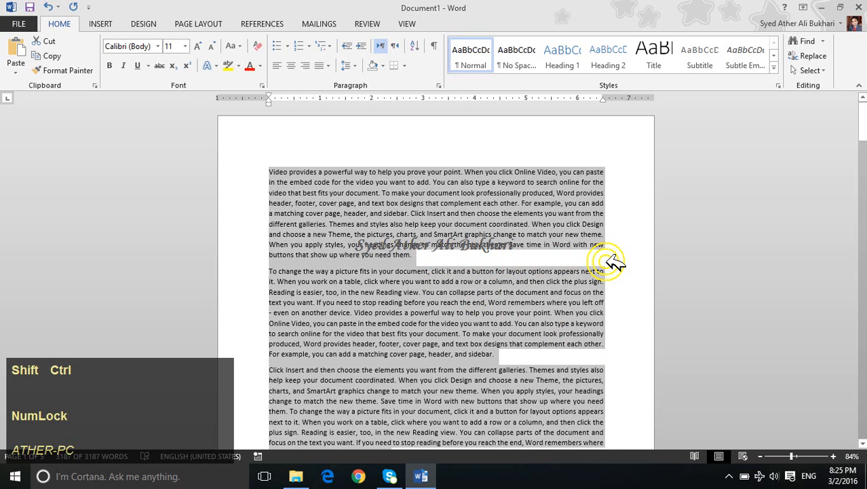
{"action": "key", "text": "ctrl+shift+j"}
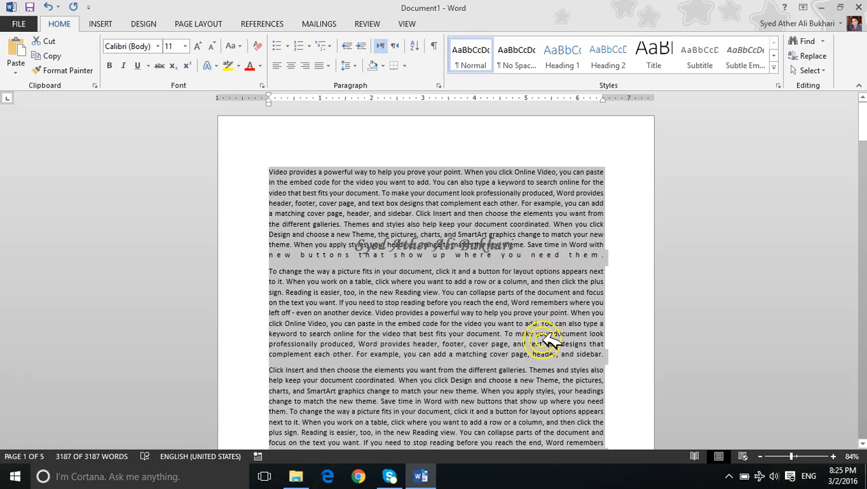
{"action": "scroll", "coordinate": [577, 332], "scroll_direction": "down", "scroll_amount": 3}
{"action": "scroll", "coordinate": [577, 319], "scroll_direction": "down", "scroll_amount": 1}
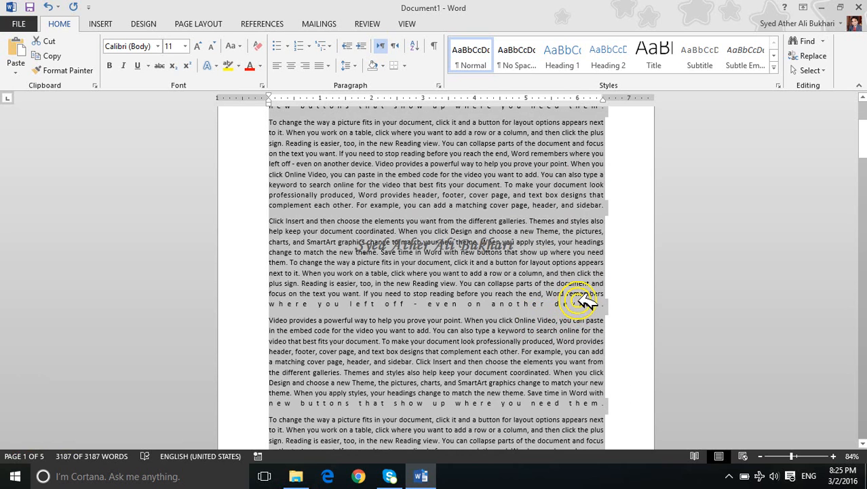
Step: Return the entire text from distributed to justified alignment
{"action": "key", "text": "ctrl"}
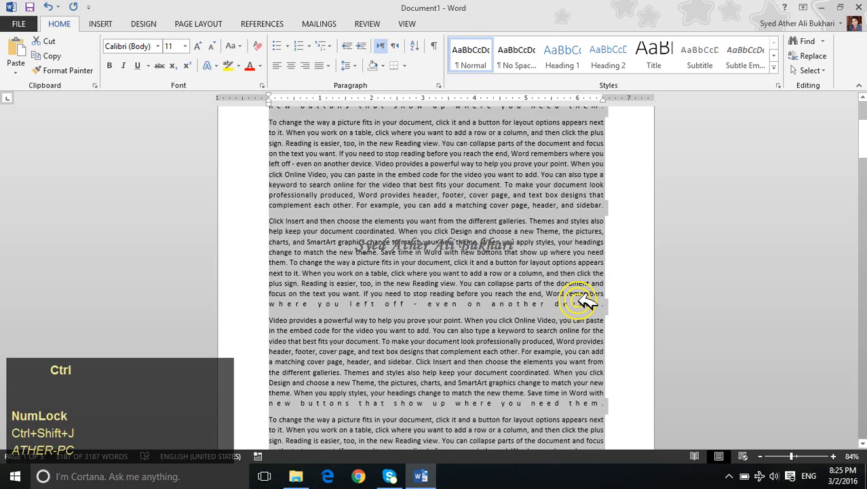
{"action": "key", "text": "ctrl+j"}
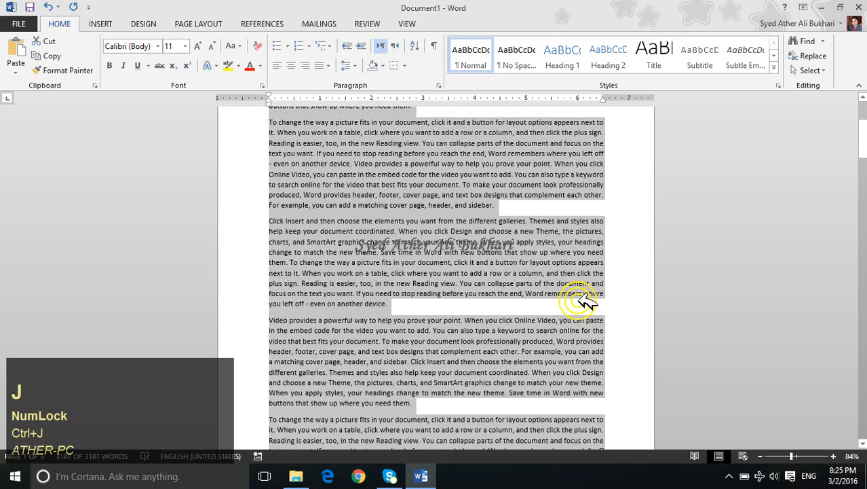
{"action": "scroll", "coordinate": [506, 118], "scroll_direction": "up", "scroll_amount": 2}
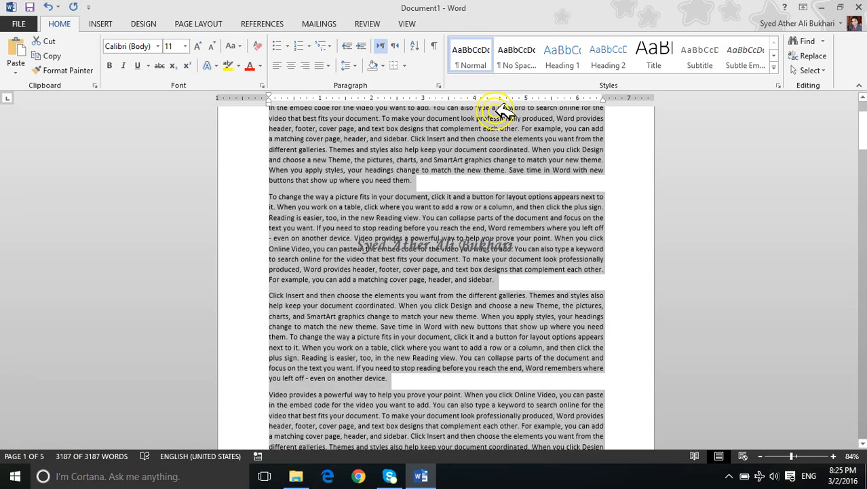
{"action": "scroll", "coordinate": [506, 114], "scroll_direction": "up", "scroll_amount": 2}
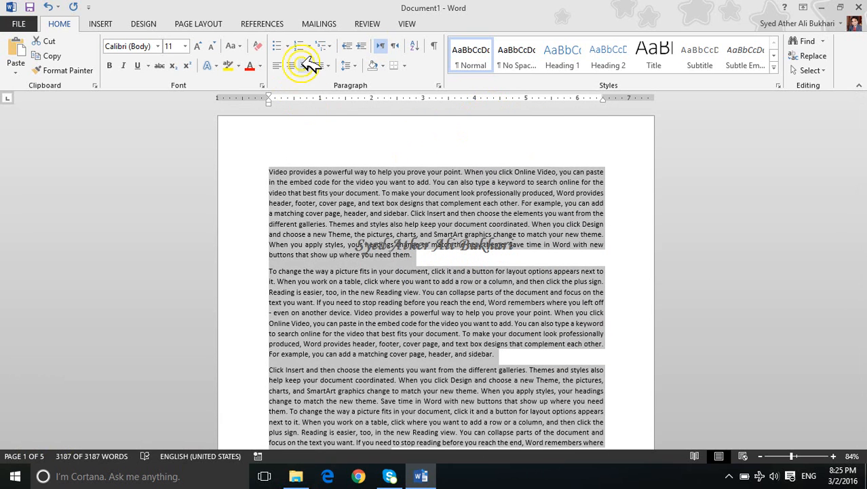
Step: Apply the Justify Low, Justify Medium and Justify High options in turn to the entire text
{"action": "left_click", "coordinate": [332, 67]}
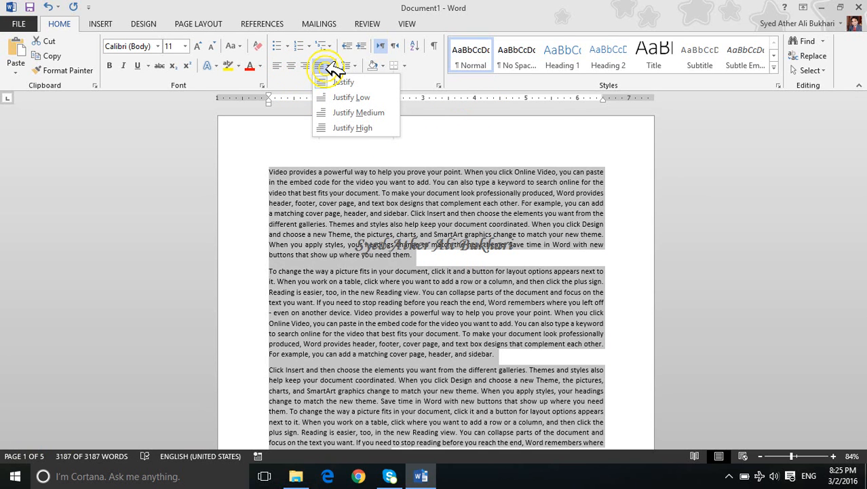
{"action": "left_click", "coordinate": [342, 97]}
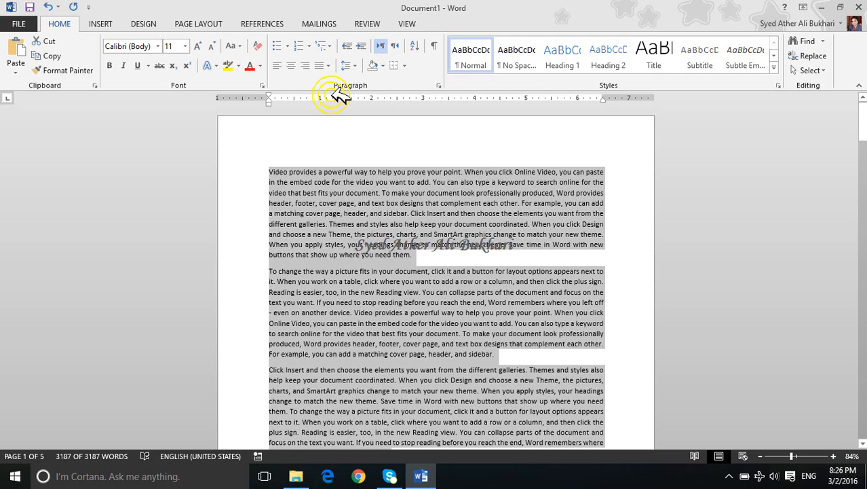
{"action": "left_click", "coordinate": [331, 69]}
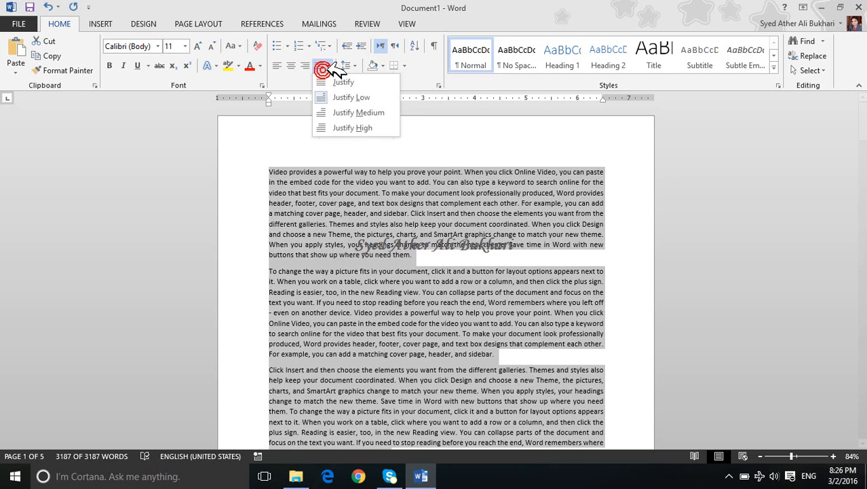
{"action": "left_click", "coordinate": [342, 111]}
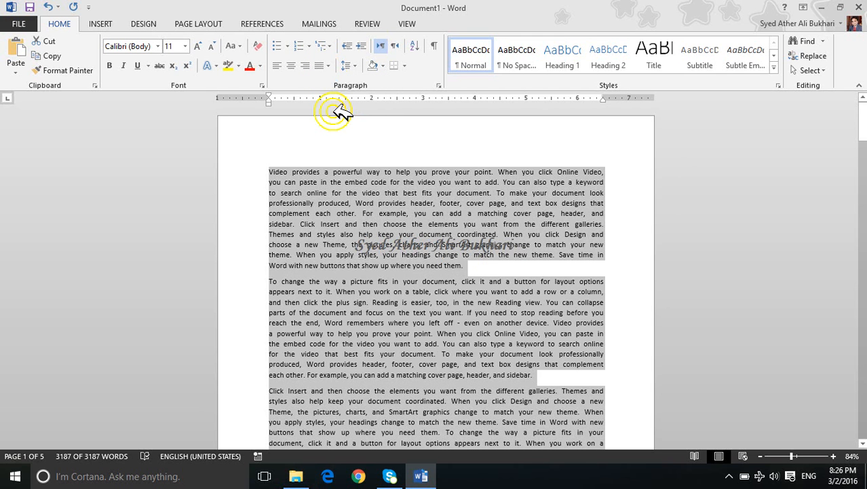
{"action": "left_click", "coordinate": [328, 67]}
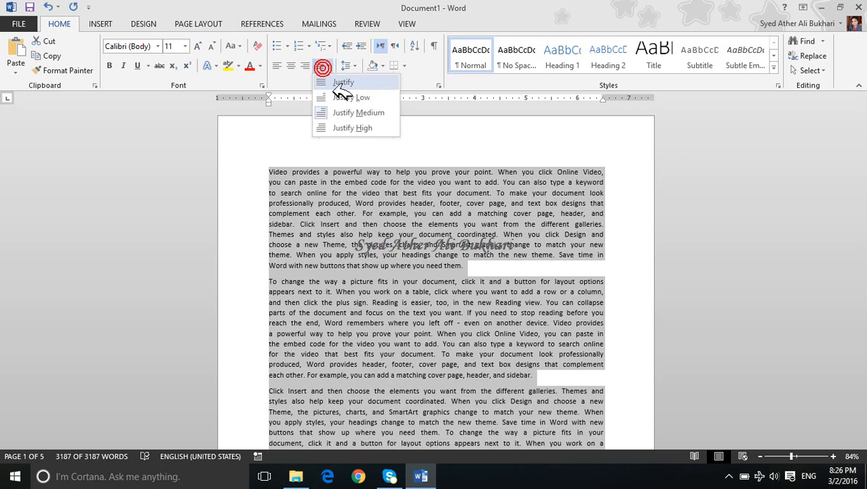
{"action": "left_click", "coordinate": [346, 128]}
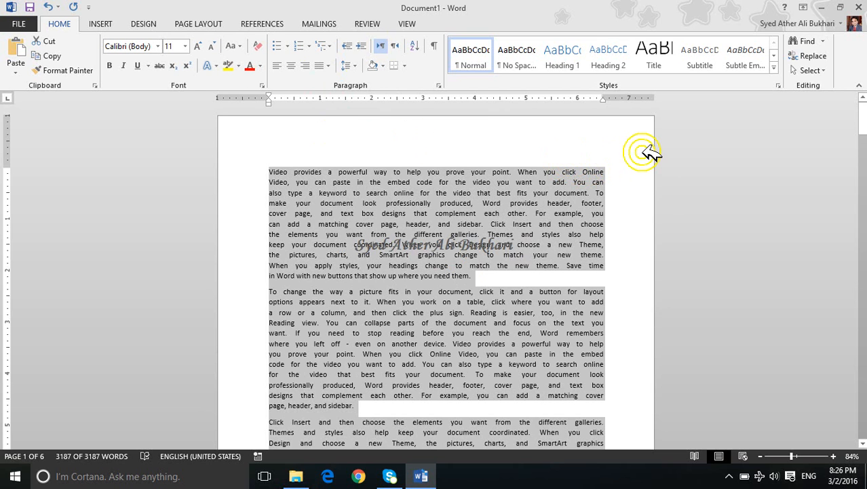
Step: Alternate the entire text between Justify and Justify High to compare them, finishing on Justify
{"action": "left_click", "coordinate": [333, 64]}
{"action": "left_click", "coordinate": [339, 91]}
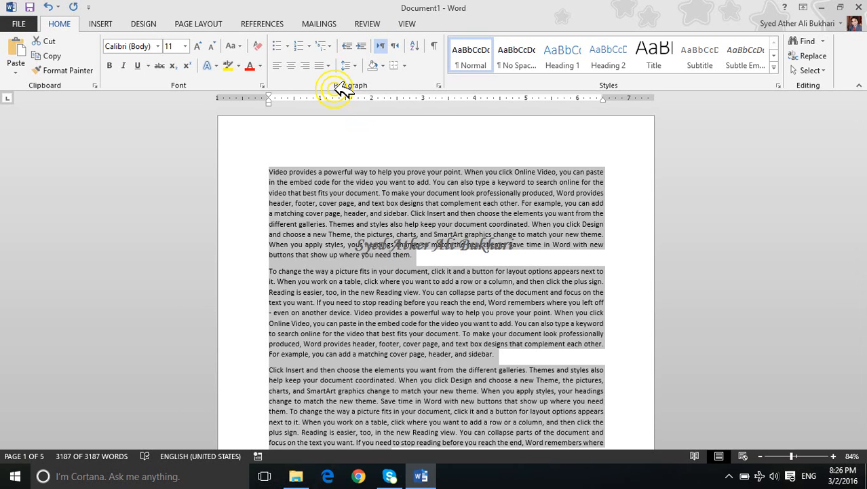
{"action": "left_click", "coordinate": [328, 65]}
{"action": "left_click", "coordinate": [346, 129]}
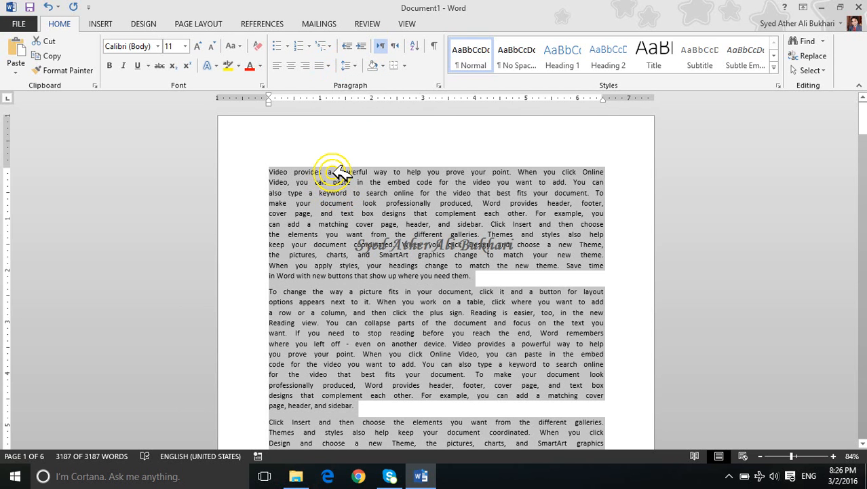
{"action": "key", "text": "ctrl+j"}
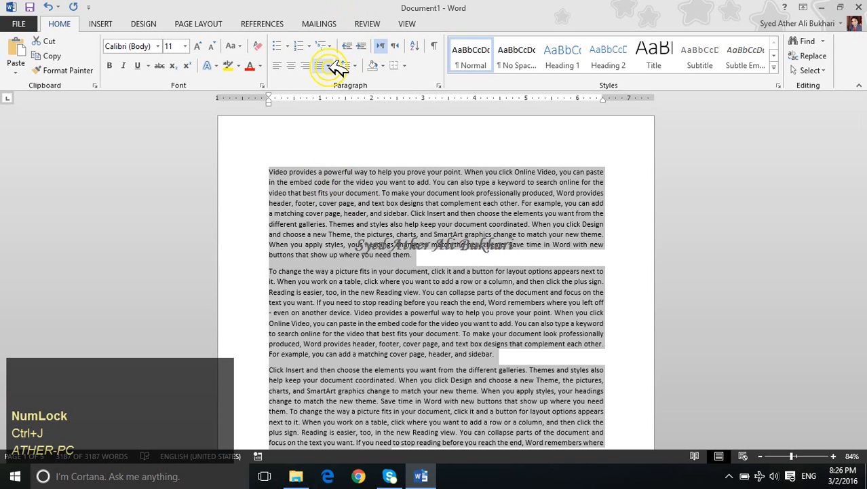
Step: Undo the last alignment change and set the entire text to the Justify option
{"action": "key", "text": "ctrl+z"}
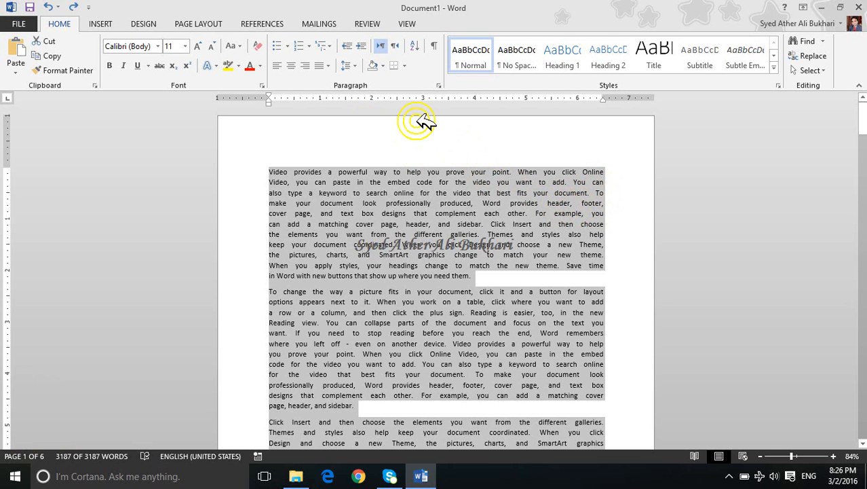
{"action": "left_click", "coordinate": [349, 65]}
{"action": "left_click", "coordinate": [332, 66]}
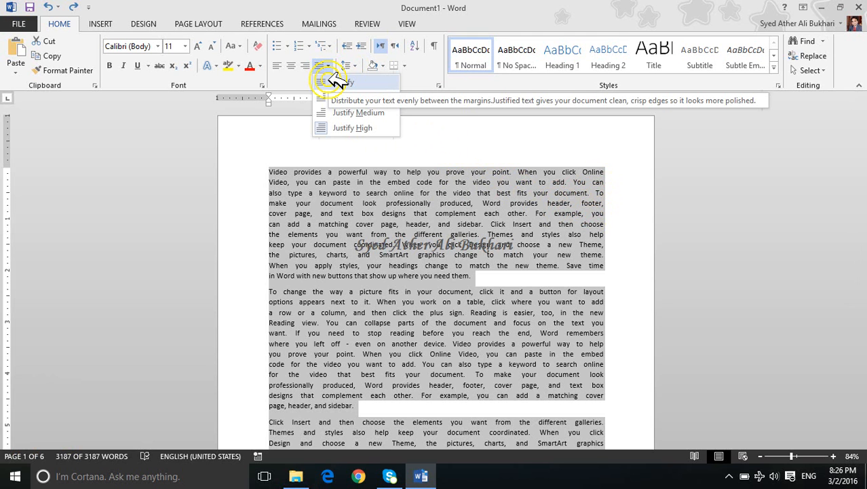
{"action": "left_click", "coordinate": [337, 82]}
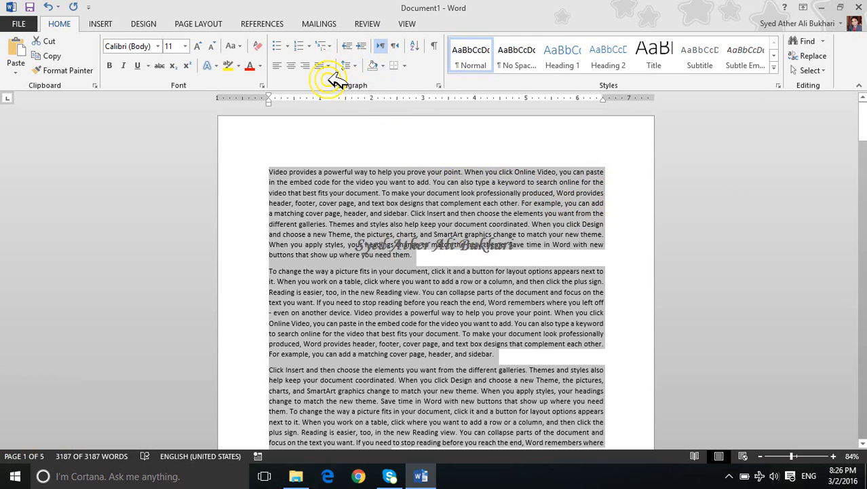
Step: Deselect the document text by placing the cursor in the first paragraph
{"action": "left_click", "coordinate": [730, 475]}
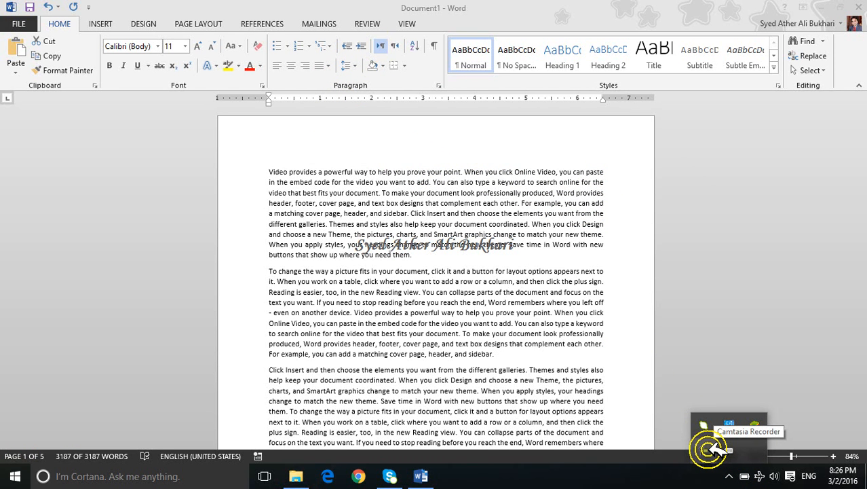
{"action": "left_click", "coordinate": [500, 265]}
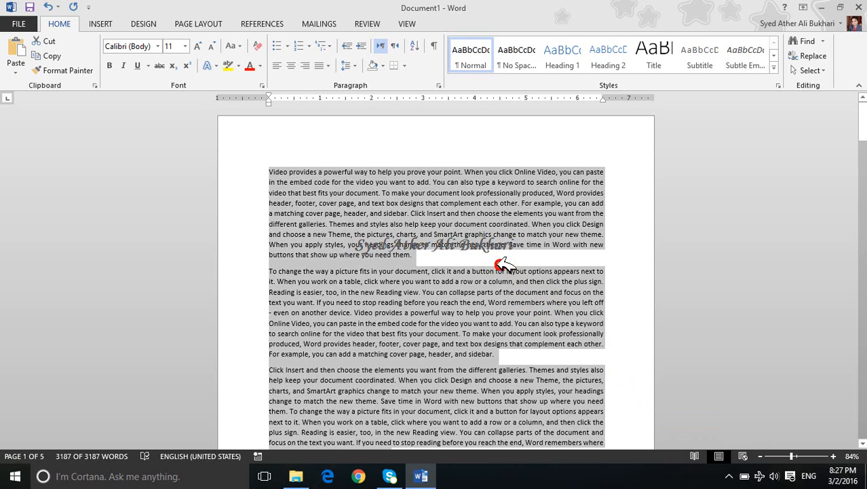
{"action": "left_click", "coordinate": [395, 198]}
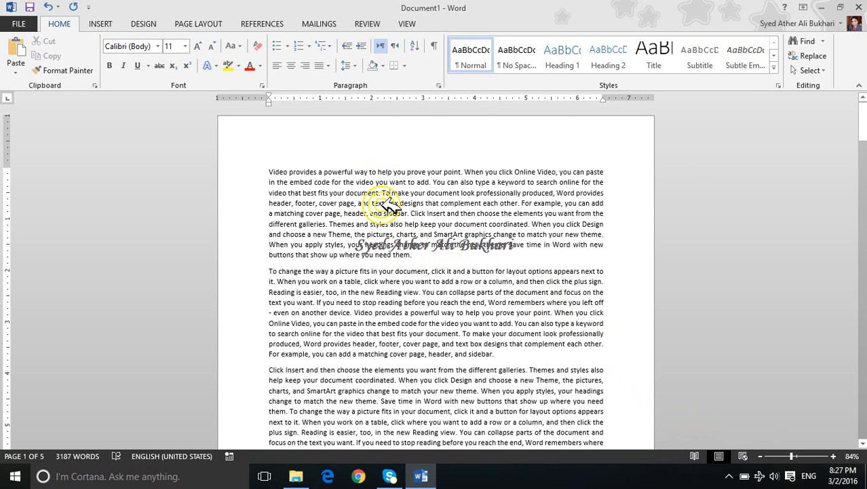
Step: Select the entire first paragraph, and deselect it with the cursor placed at the paragraph's start
{"action": "triple_click", "coordinate": [390, 202]}
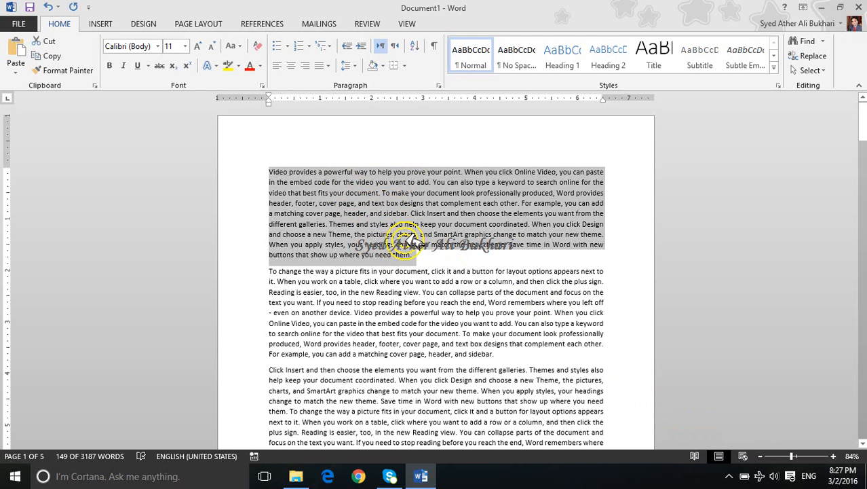
{"action": "left_click", "coordinate": [397, 203]}
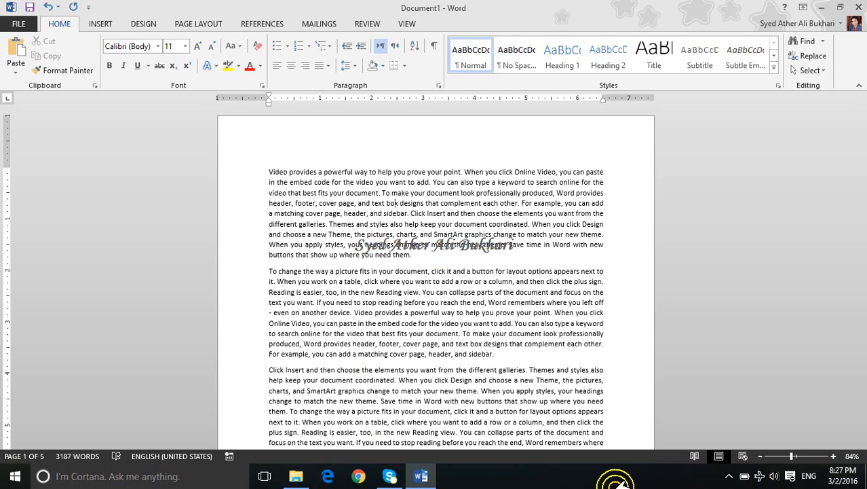
{"action": "key", "text": "ctrl"}
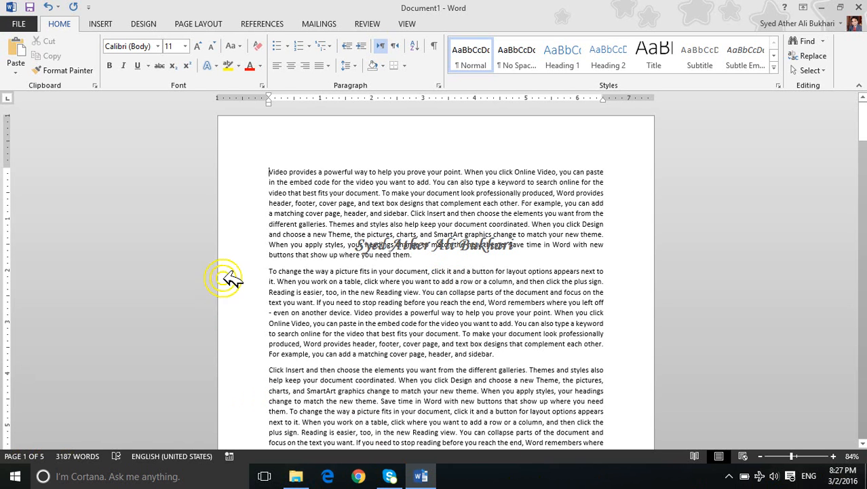
{"action": "left_click", "coordinate": [271, 172]}
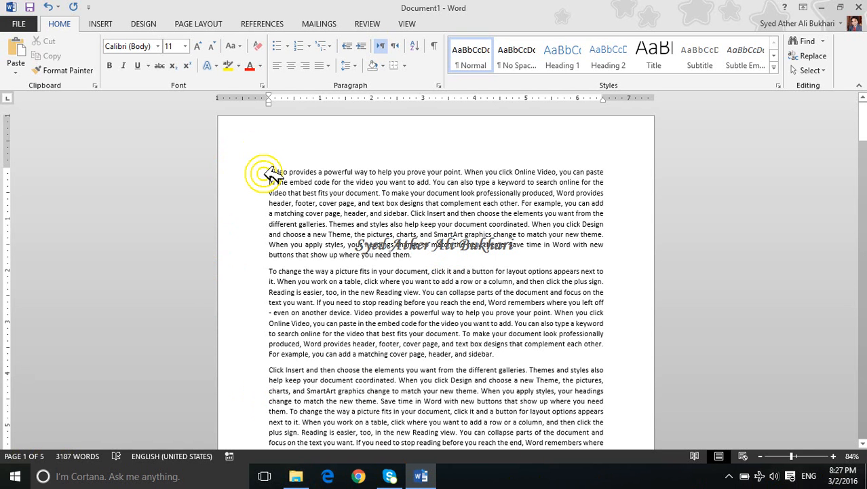
Step: Move the cursor paragraph by paragraph between the starts of the first and second paragraphs
{"action": "key", "text": "ctrl"}
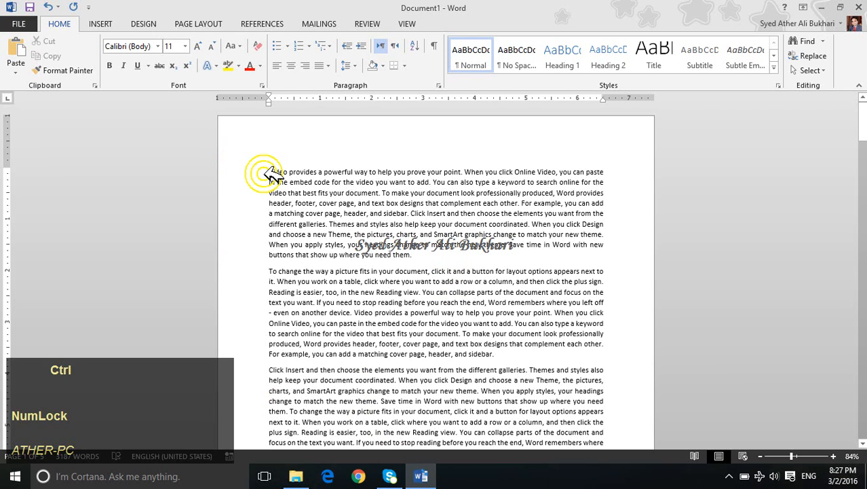
{"action": "left_click", "coordinate": [272, 271]}
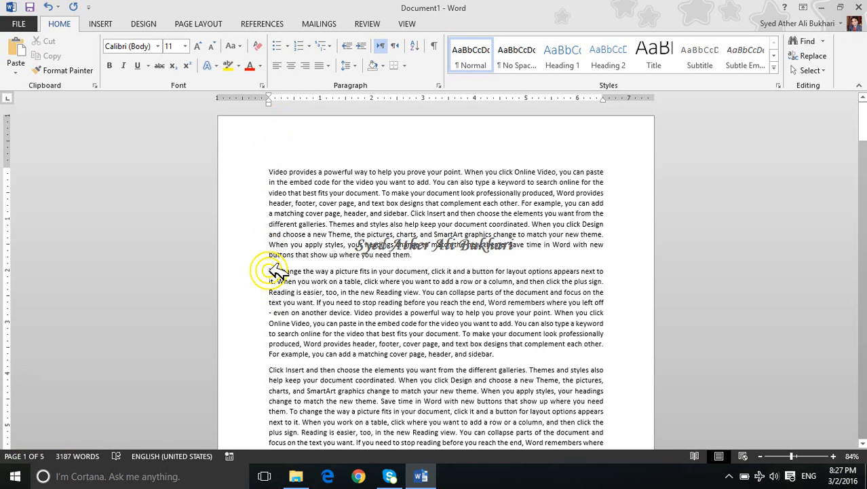
{"action": "scroll", "coordinate": [277, 272], "scroll_direction": "up", "scroll_amount": 2}
{"action": "key", "text": "ctrl"}
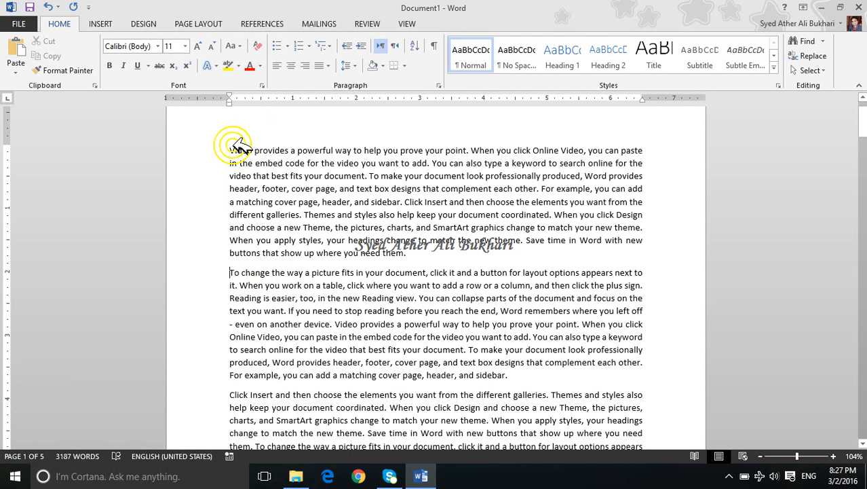
{"action": "key", "text": "ctrl"}
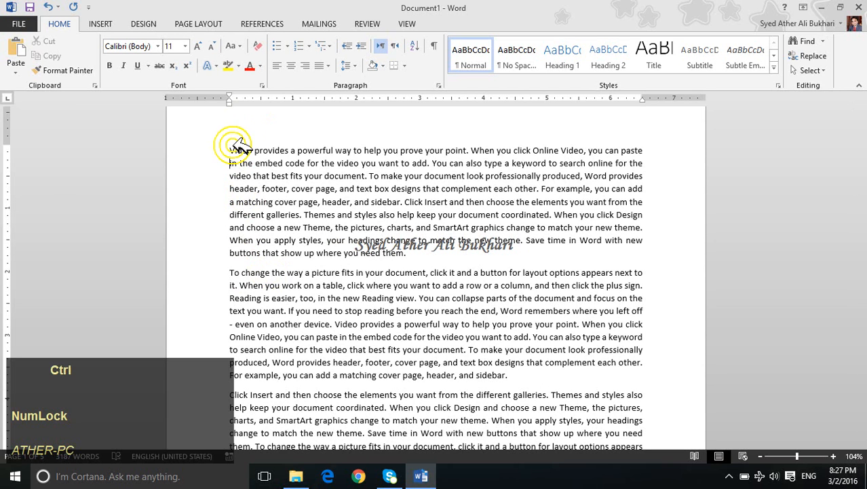
{"action": "key", "text": "ctrl+Down"}
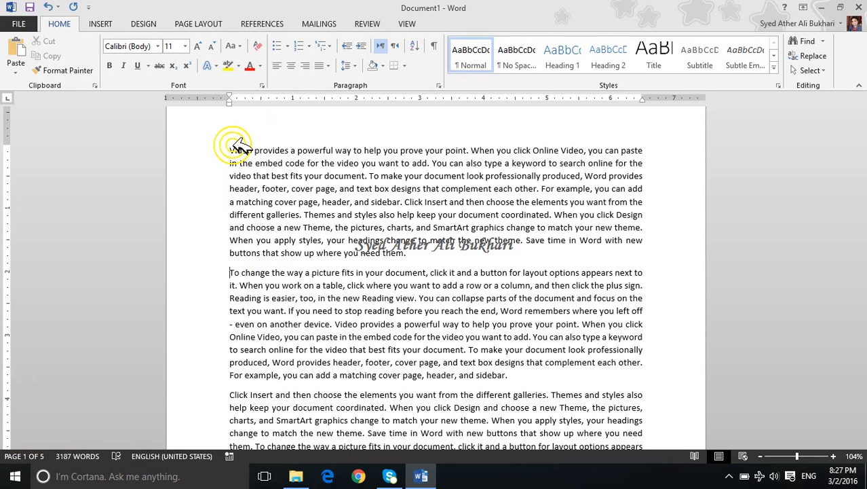
Step: Extend and shrink the selection by whole paragraphs from the document's start, finishing with only the first paragraph selected
{"action": "key", "text": "ctrl+shift"}
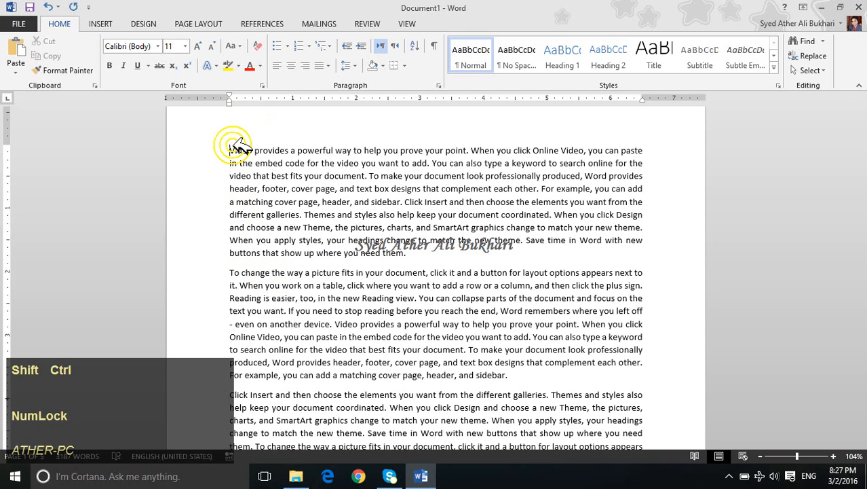
{"action": "key", "text": "ctrl+shift+Up"}
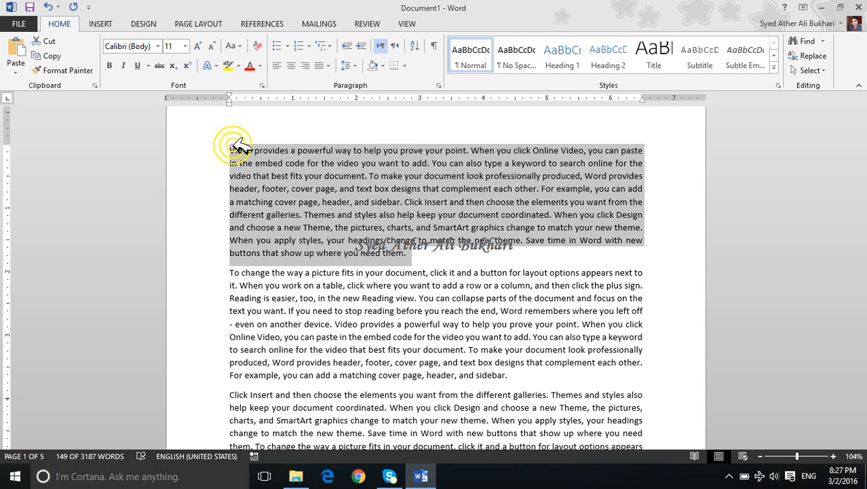
{"action": "key", "text": "ctrl+shift+Down"}
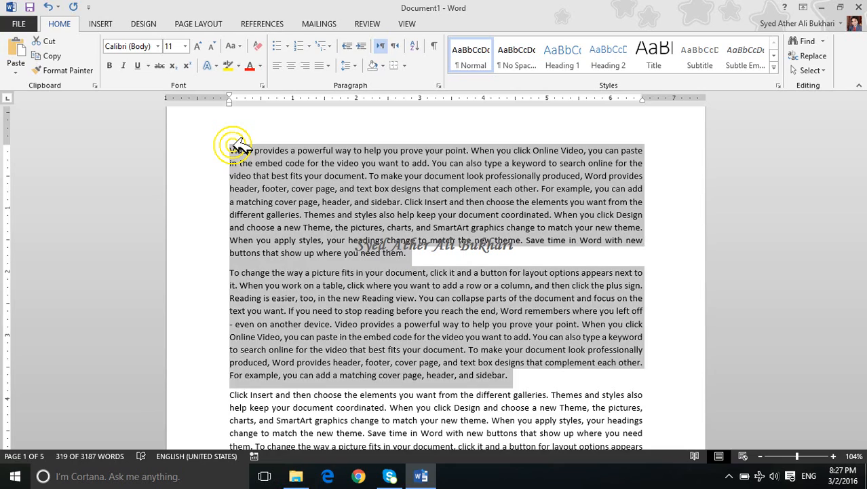
{"action": "key", "text": "ctrl+shift+Down"}
{"action": "key", "text": "ctrl+shift+Down"}
{"action": "key", "text": "ctrl+shift+Up"}
{"action": "key", "text": "ctrl+shift+Up"}
{"action": "key", "text": "ctrl+shift+Down"}
{"action": "key", "text": "ctrl+shift+Down"}
{"action": "key", "text": "ctrl+shift+Down"}
{"action": "key", "text": "ctrl+shift+Up"}
{"action": "key", "text": "ctrl+shift+Up"}
{"action": "key", "text": "ctrl+shift+Down"}
{"action": "key", "text": "ctrl+shift+Up"}
{"action": "key", "text": "ctrl+shift+Down"}
{"action": "key", "text": "ctrl+shift+Up"}
{"action": "key", "text": "ctrl+shift+Down"}
{"action": "key", "text": "ctrl+shift+Up"}
{"action": "key", "text": "ctrl+shift+Down"}
{"action": "key", "text": "ctrl+shift+Up"}
{"action": "key", "text": "ctrl+shift+Up"}
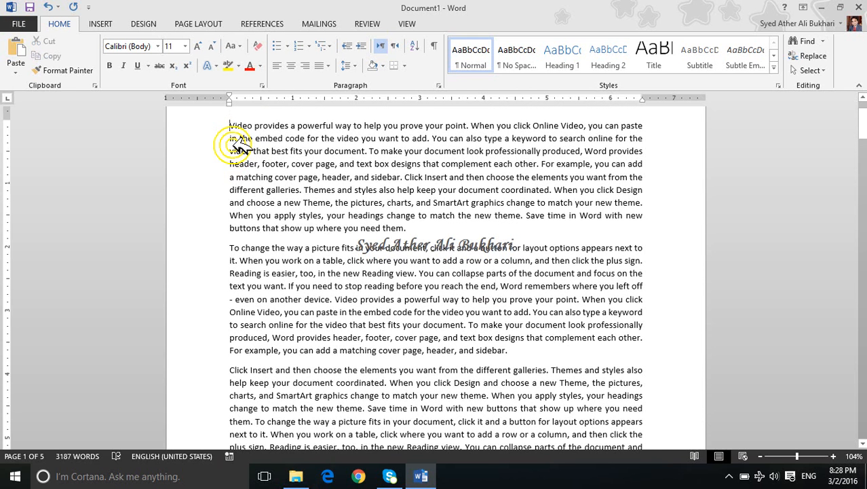
{"action": "key", "text": "ctrl+shift+Down"}
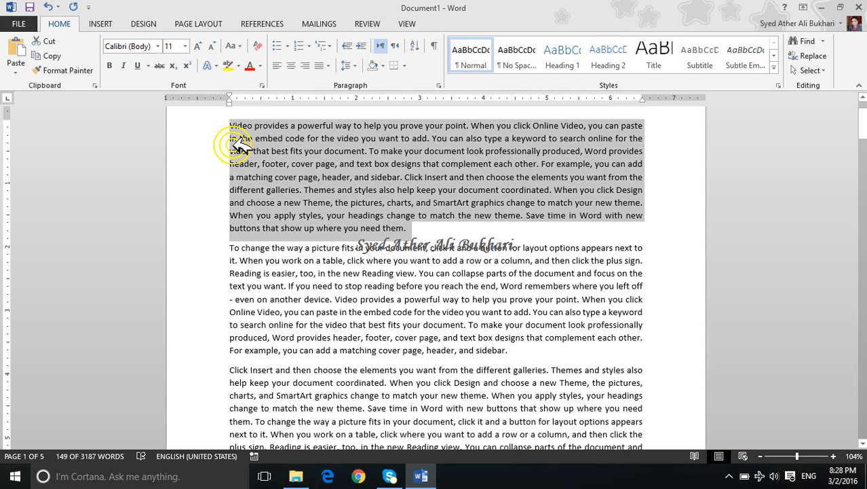
Step: From the end of "text" in the first paragraph's fourth line, select to the line's end and to its start in turn, deselecting after each
{"action": "left_click", "coordinate": [370, 165]}
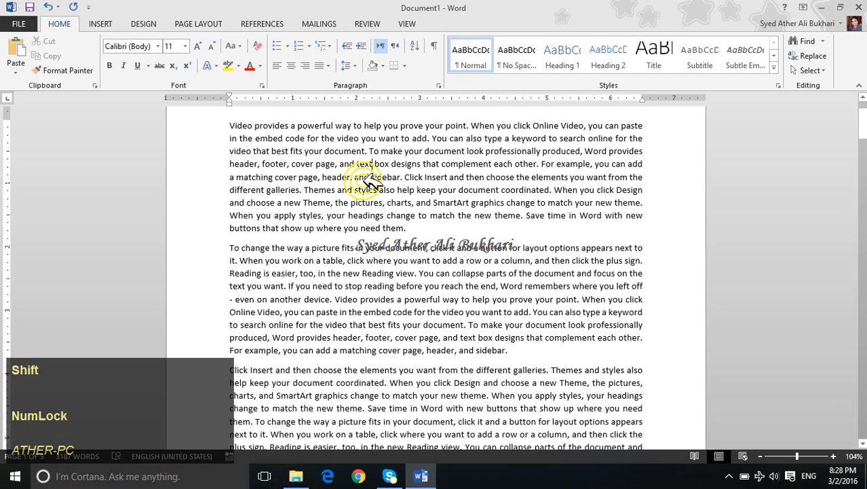
{"action": "key", "text": "shift+End"}
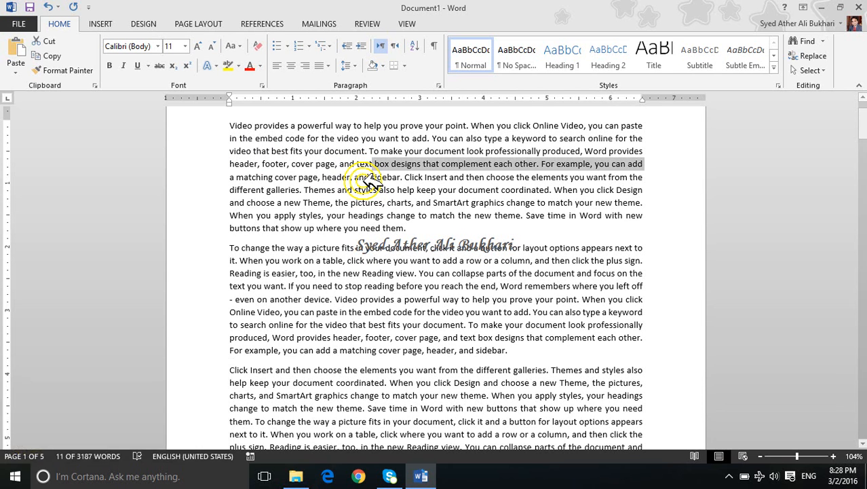
{"action": "key", "text": "Left"}
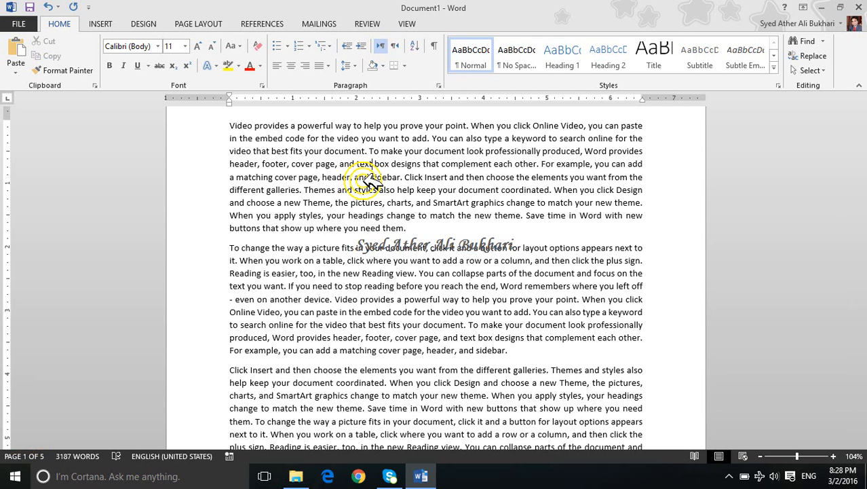
{"action": "key", "text": "shift+Home"}
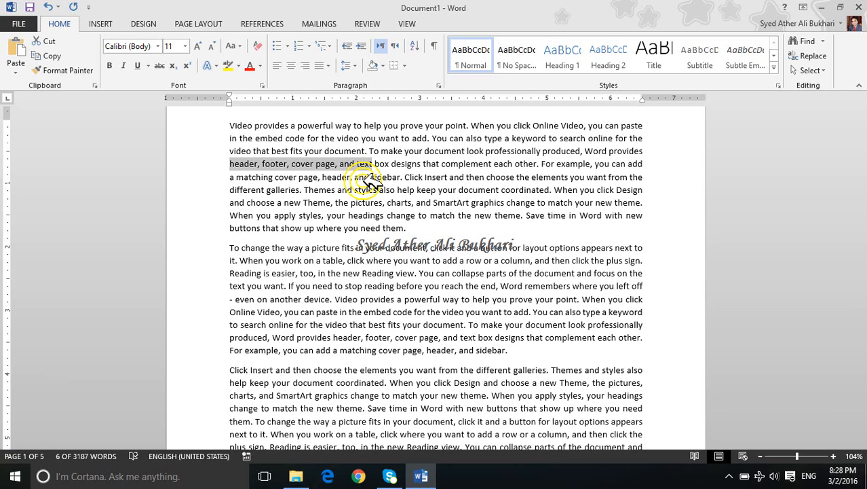
{"action": "key", "text": "Right"}
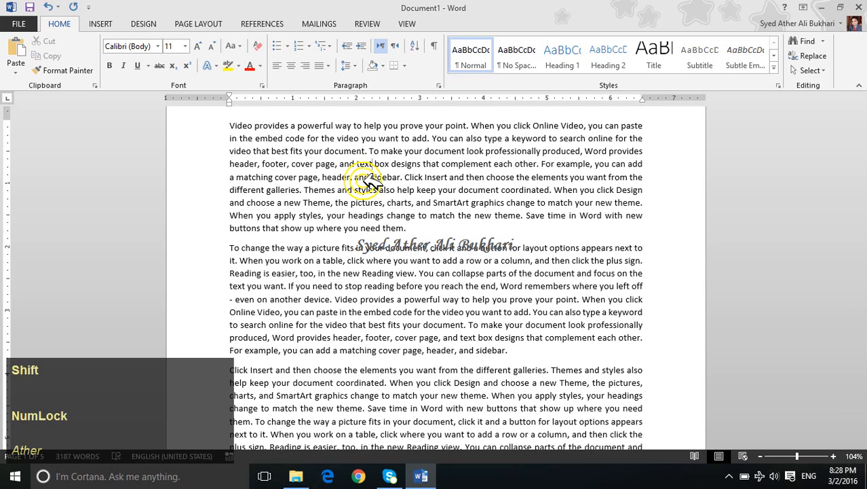
Step: Select the whole fourth line of the first paragraph, from its end back to its start
{"action": "key", "text": "shift+End"}
{"action": "key", "text": "Right"}
{"action": "key", "text": "shift+Home"}
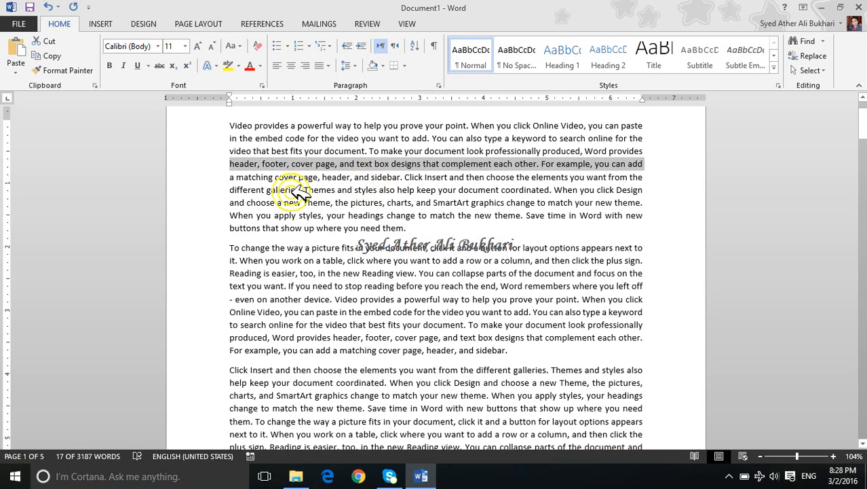
Step: From the word "box" in the first paragraph's fourth line, extend the selection upward and downward line by line, and deselect it
{"action": "left_click", "coordinate": [380, 165]}
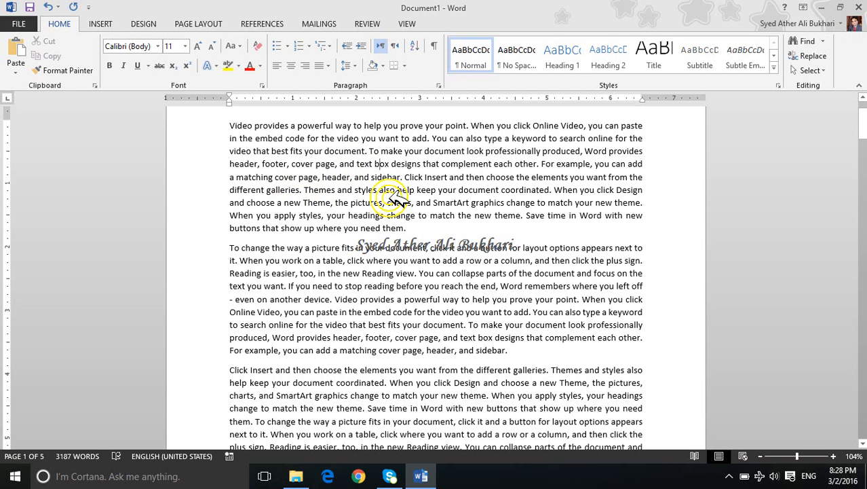
{"action": "key", "text": "shift+Up"}
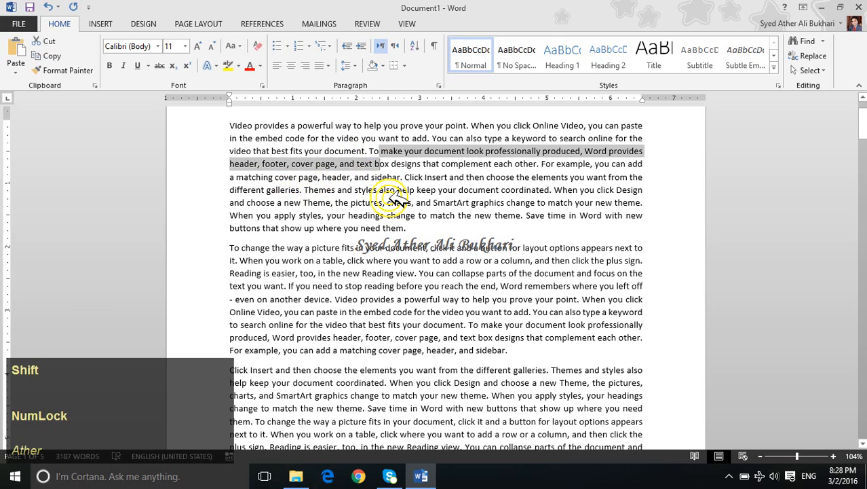
{"action": "key", "text": "shift+Home"}
{"action": "key", "text": "shift+Up"}
{"action": "key", "text": "shift+Up"}
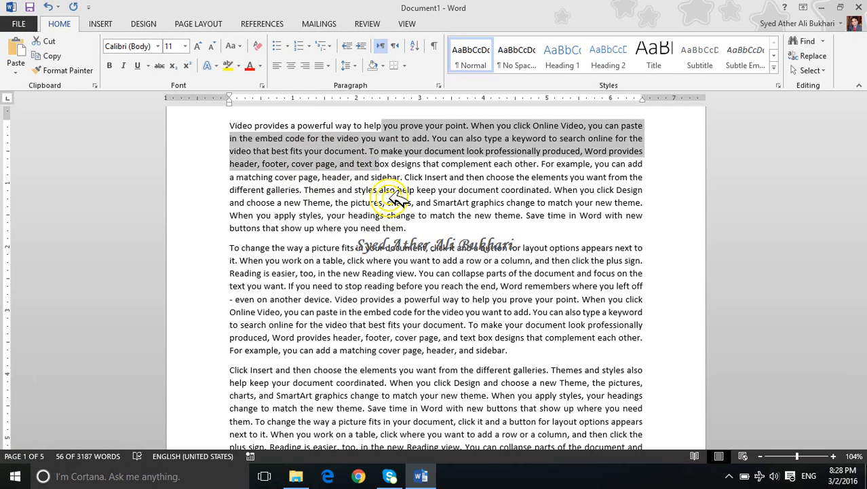
{"action": "key", "text": "shift+Down"}
{"action": "key", "text": "shift+Down"}
{"action": "key", "text": "shift+Down"}
{"action": "key", "text": "shift+Down"}
{"action": "key", "text": "shift+Down"}
{"action": "key", "text": "shift+Down"}
{"action": "key", "text": "shift+Down"}
{"action": "key", "text": "shift+Down"}
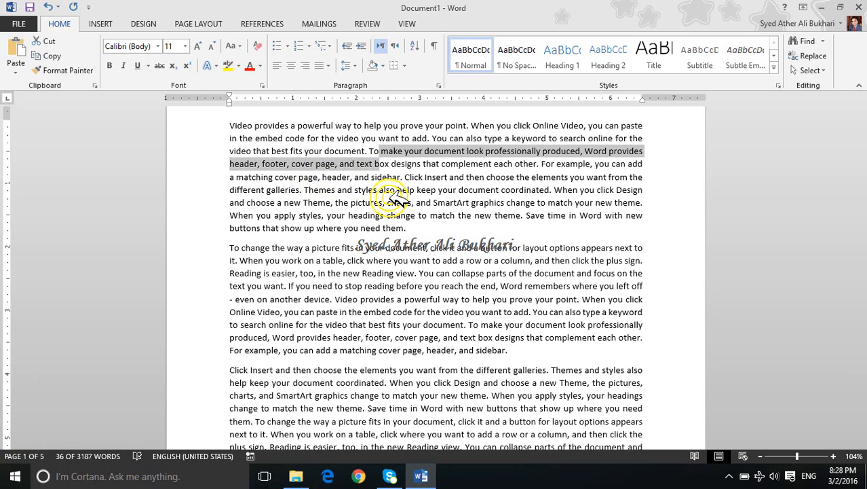
{"action": "key", "text": "shift+Down"}
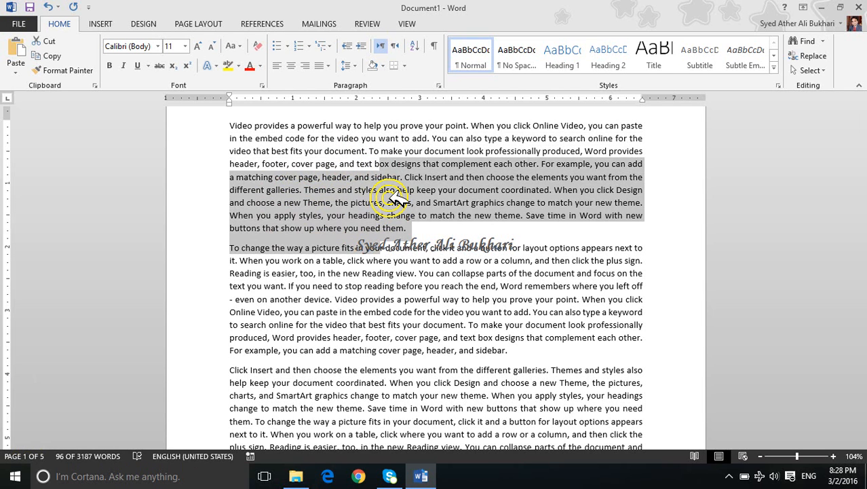
{"action": "key", "text": "shift+Up"}
{"action": "key", "text": "shift+Up"}
{"action": "key", "text": "shift+Up"}
{"action": "key", "text": "shift+Up"}
{"action": "key", "text": "shift+Up"}
{"action": "key", "text": "shift+Up"}
{"action": "key", "text": "shift+Down"}
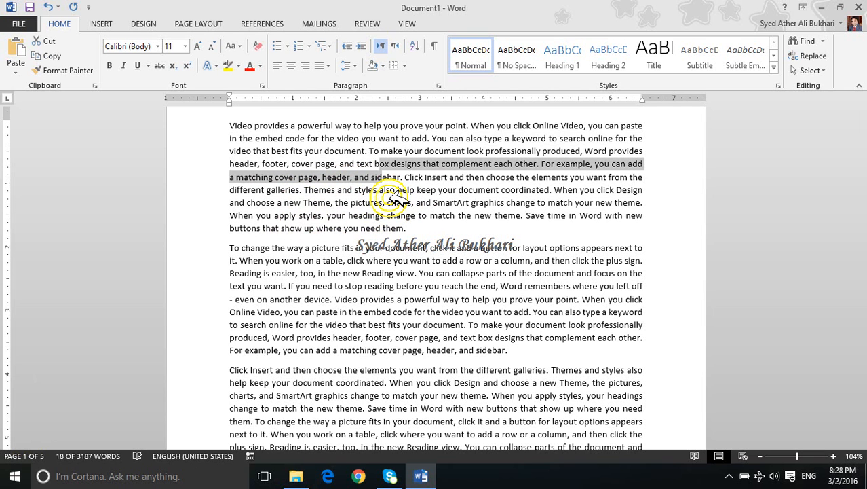
{"action": "key", "text": "Up"}
{"action": "key", "text": "Down"}
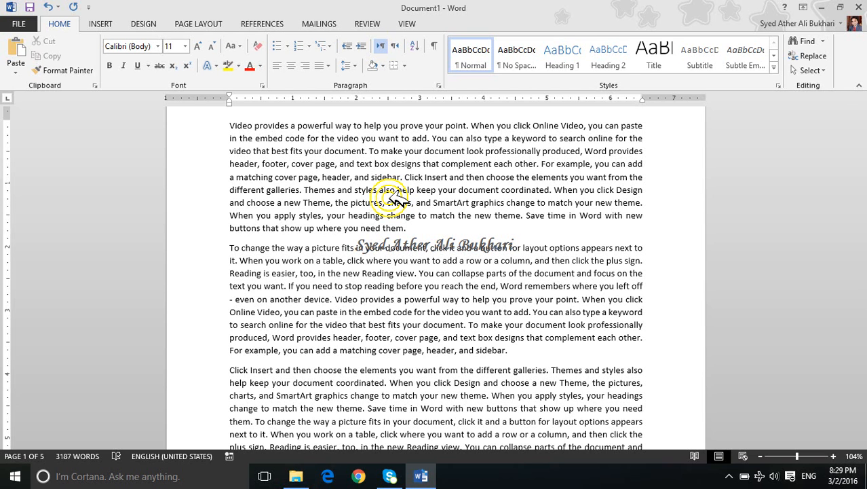
Step: Set the line spacing of the entire second paragraph to 1.5
{"action": "triple_click", "coordinate": [380, 285]}
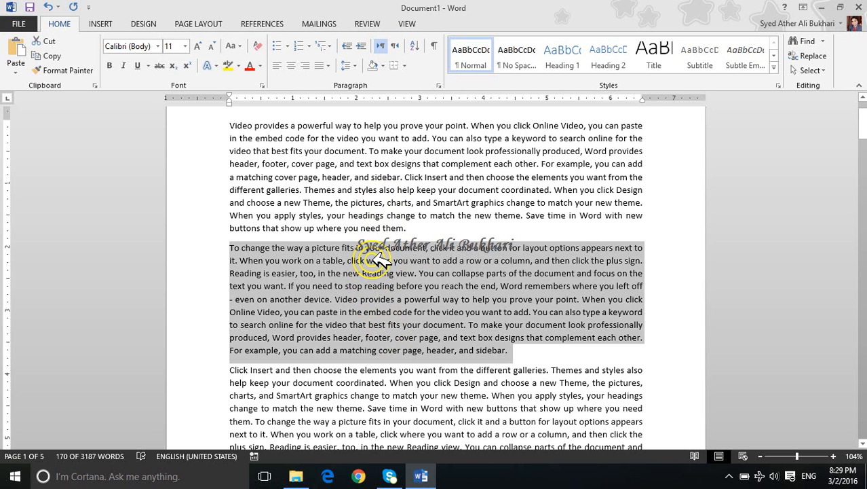
{"action": "left_click", "coordinate": [353, 65]}
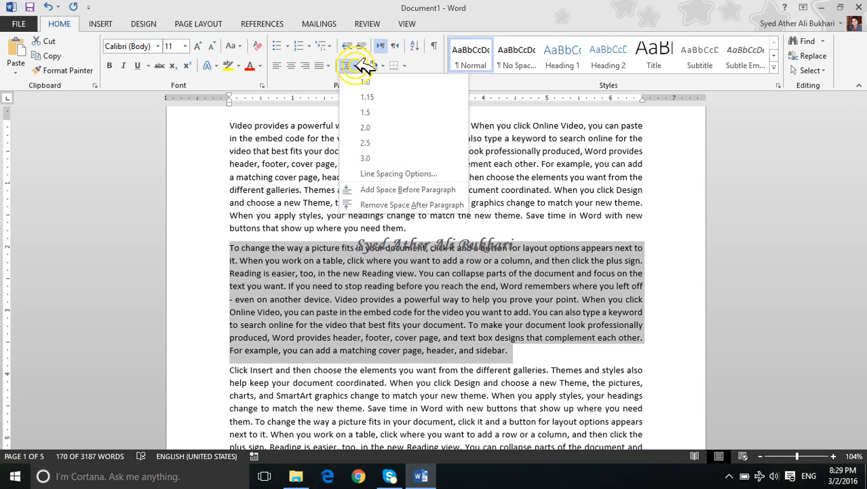
{"action": "left_click", "coordinate": [367, 114]}
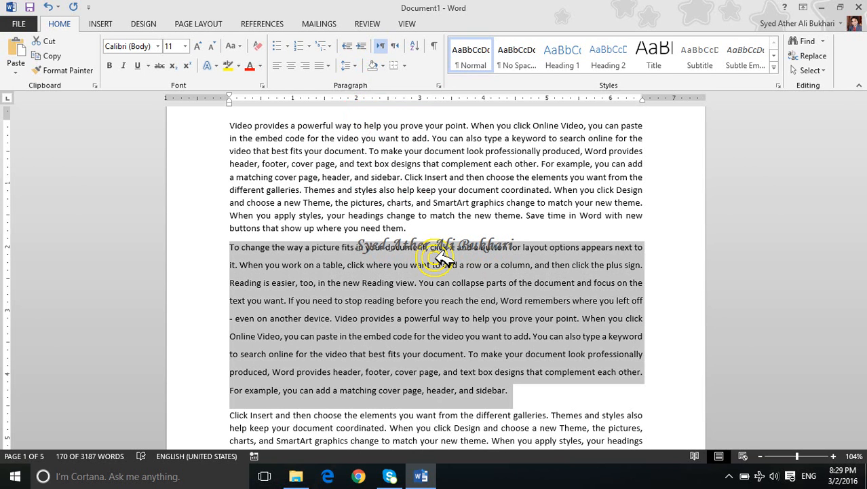
Step: Apply 1.5, single and double line spacing in turn to the second paragraph, finishing on double, and deselect the text
{"action": "key", "text": "ctrl"}
{"action": "key", "text": "ctrl+5"}
{"action": "key", "text": "ctrl+1"}
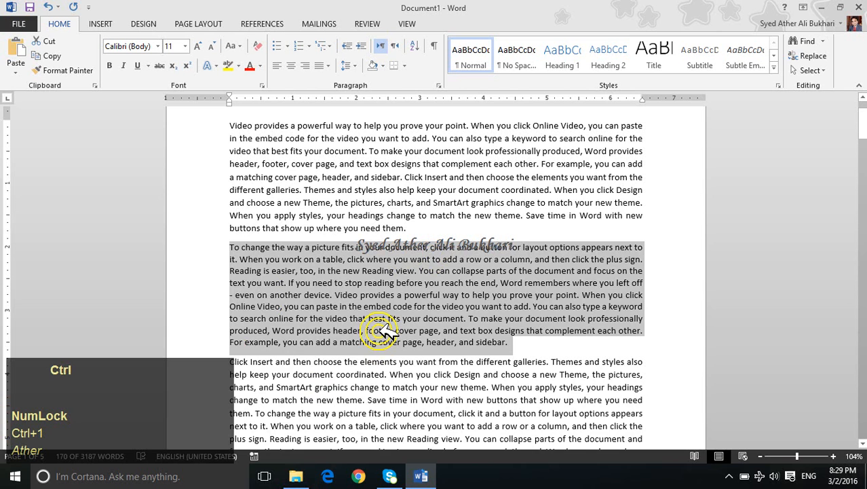
{"action": "key", "text": "ctrl+2"}
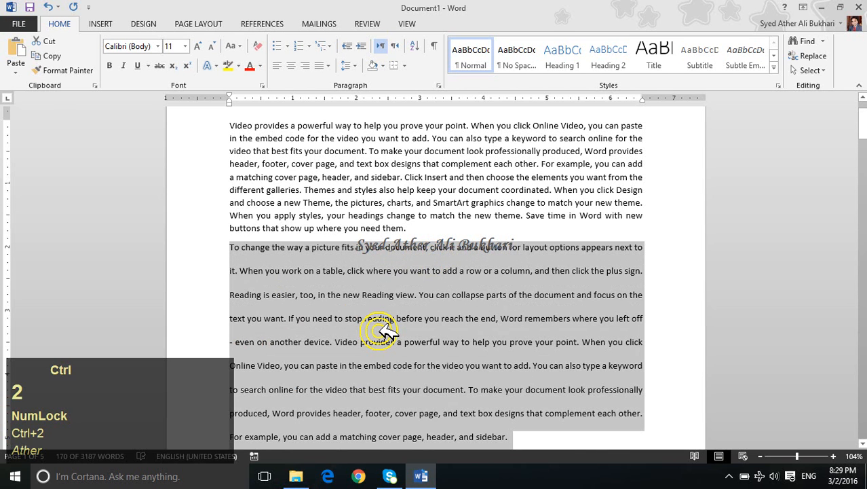
{"action": "left_click", "coordinate": [395, 249]}
{"action": "left_click_drag", "start_coordinate": [386, 247], "coordinate": [440, 251]}
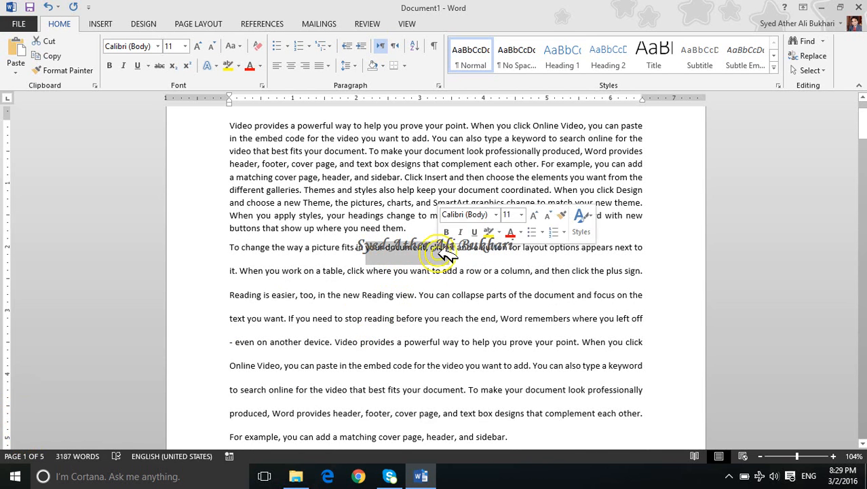
{"action": "left_click", "coordinate": [406, 245]}
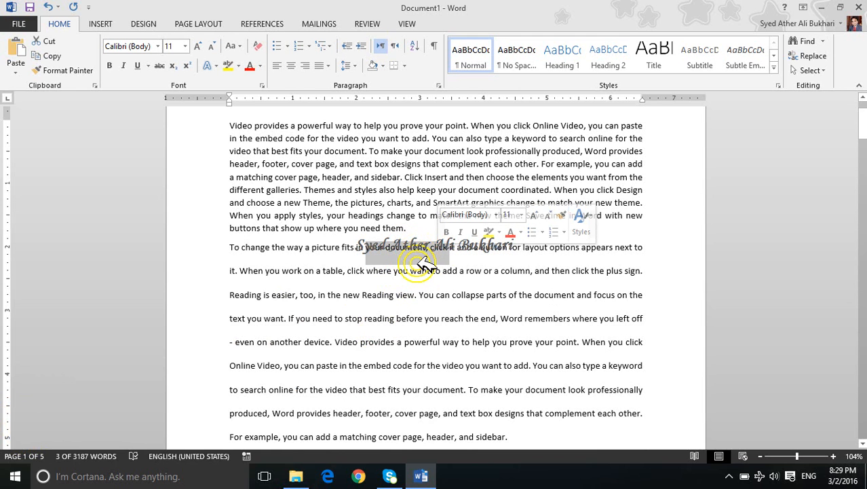
{"action": "left_click", "coordinate": [416, 295]}
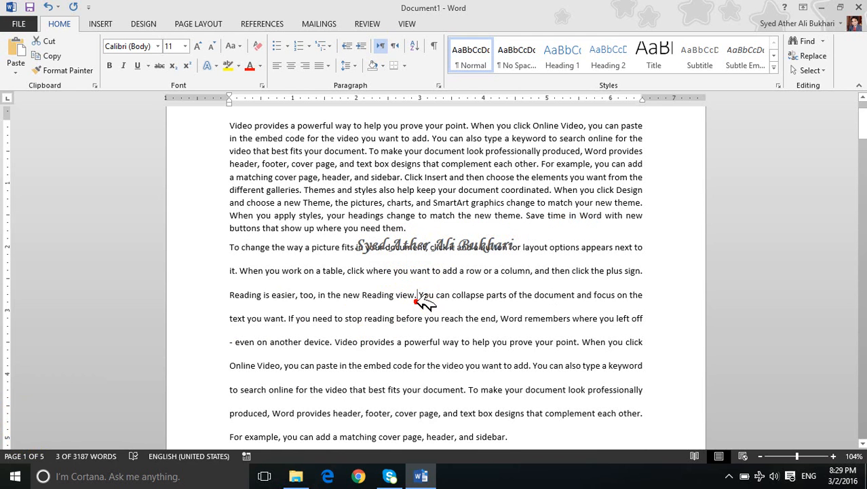
Step: Select the entire second paragraph and set its line spacing to 1.15
{"action": "triple_click", "coordinate": [418, 296]}
{"action": "triple_click", "coordinate": [417, 299]}
{"action": "key", "text": "ctrl+2"}
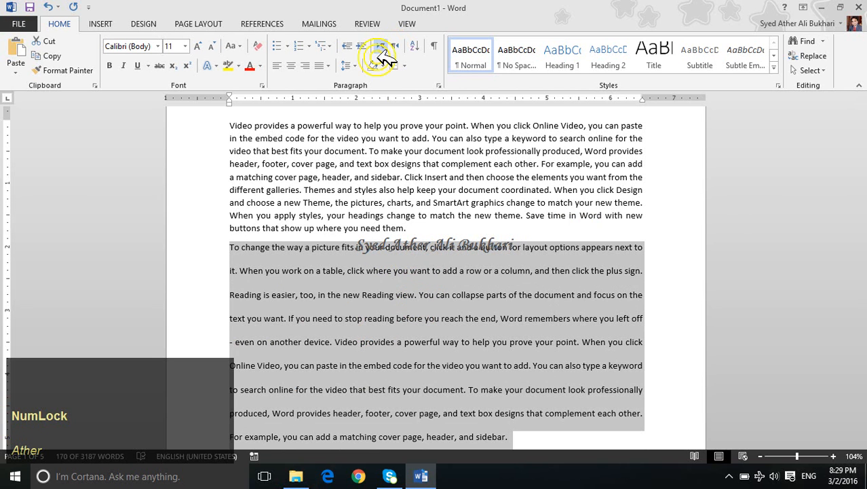
{"action": "left_click", "coordinate": [356, 63]}
{"action": "left_click", "coordinate": [368, 98]}
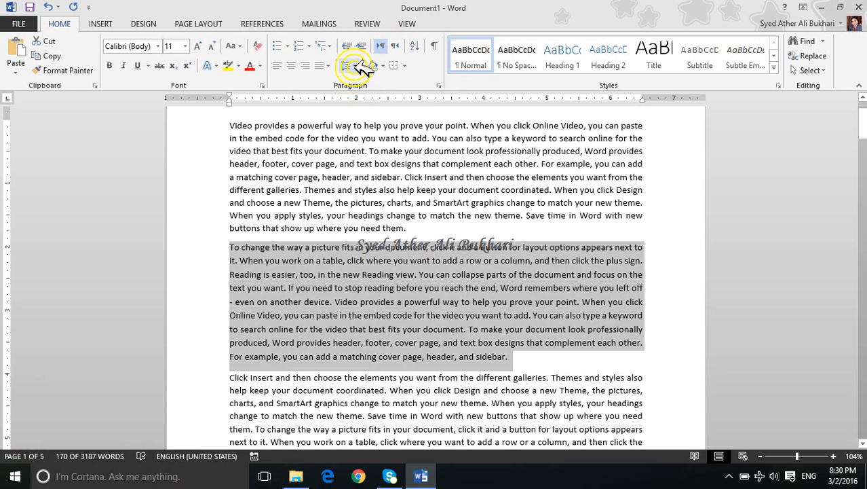
Step: Set the second paragraph's line spacing to 2.0 and preview 3.0 without applying it
{"action": "left_click", "coordinate": [355, 66]}
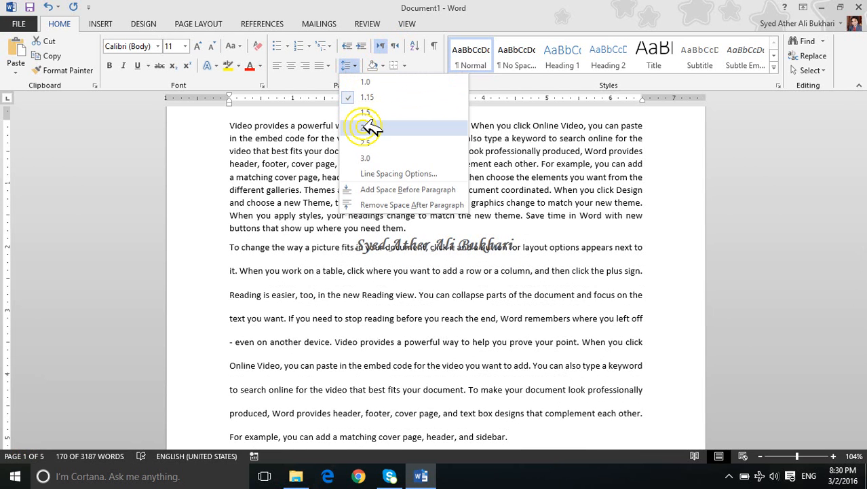
{"action": "left_click", "coordinate": [368, 127]}
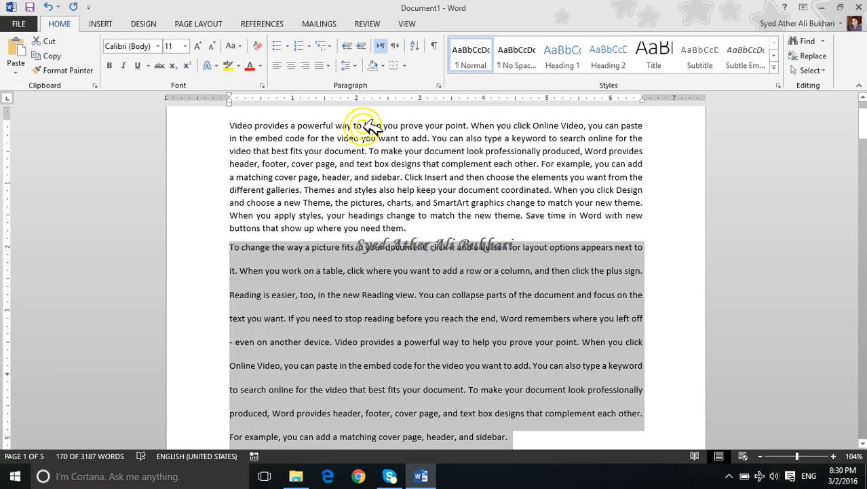
{"action": "left_click", "coordinate": [353, 67]}
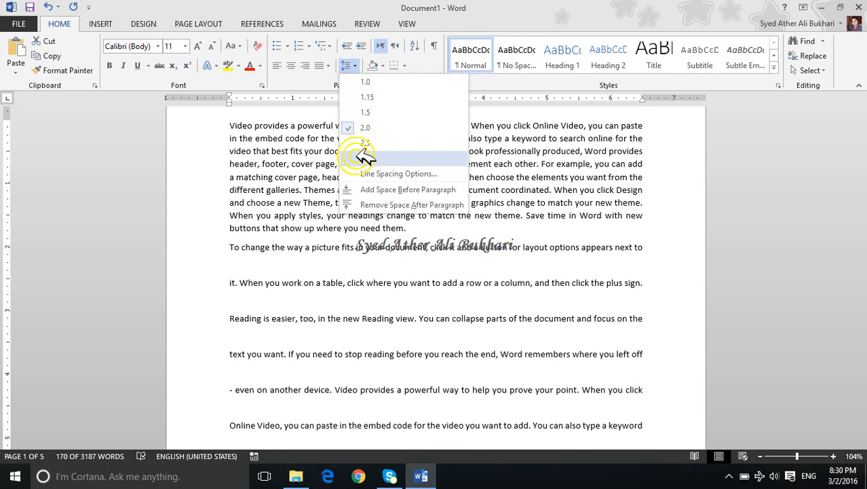
{"action": "key", "text": "Escape"}
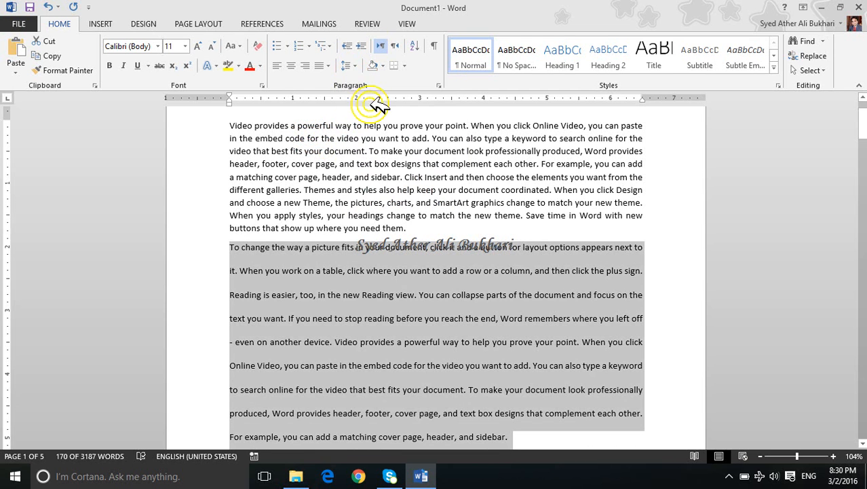
Step: Examine the alignment choices in the Paragraph settings for the second paragraph, and close the dialog without applying changes
{"action": "left_click", "coordinate": [438, 85]}
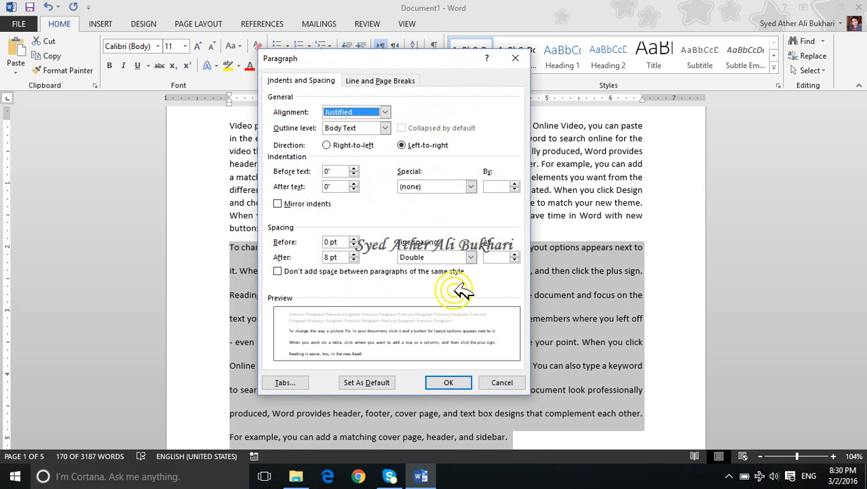
{"action": "key", "text": "Escape"}
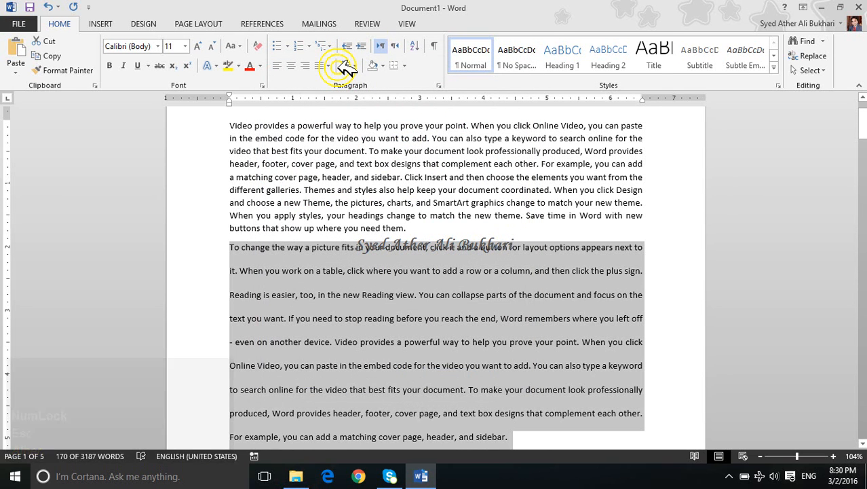
{"action": "type", "text": "op"}
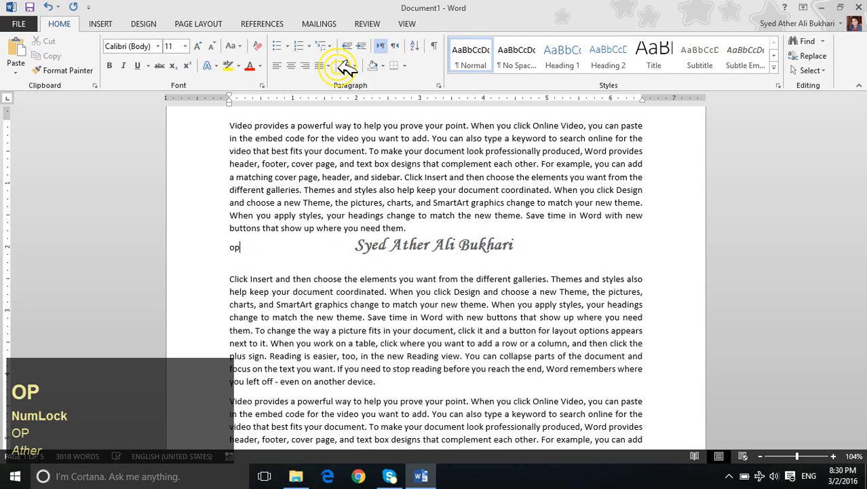
{"action": "key", "text": "ctrl+z"}
{"action": "key", "text": "alt+o"}
{"action": "key", "text": "alt+p"}
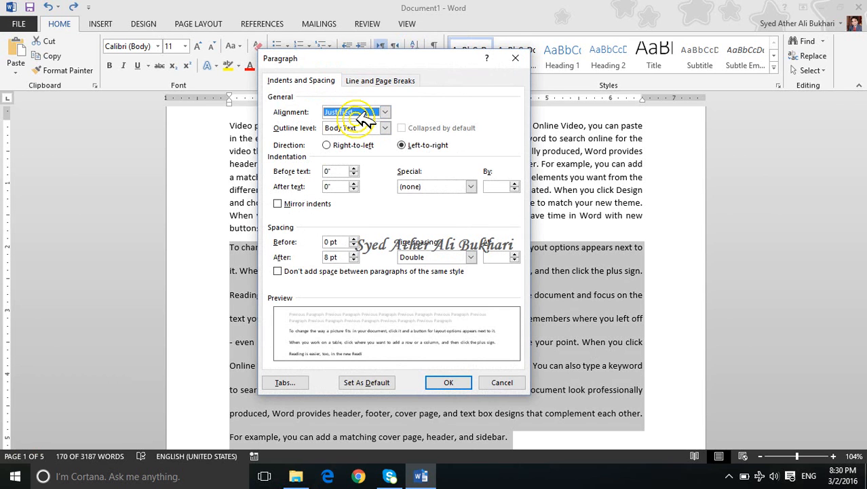
{"action": "left_click", "coordinate": [340, 113]}
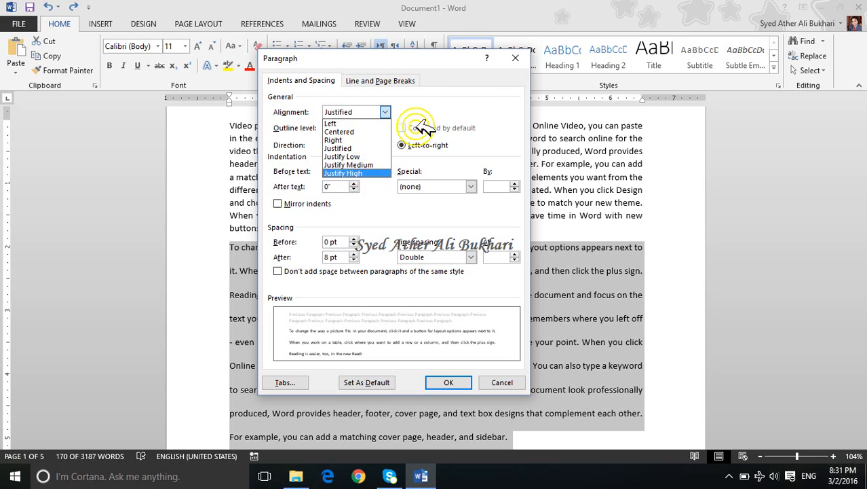
{"action": "left_click", "coordinate": [420, 96]}
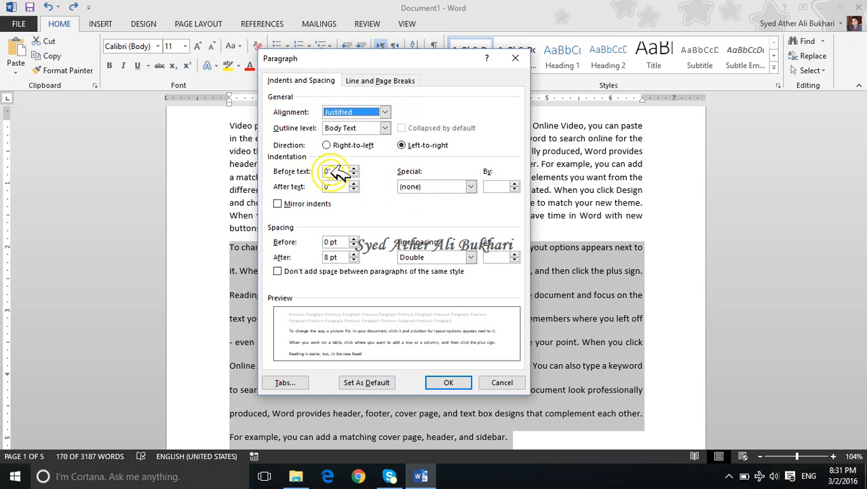
{"action": "left_click", "coordinate": [506, 382]}
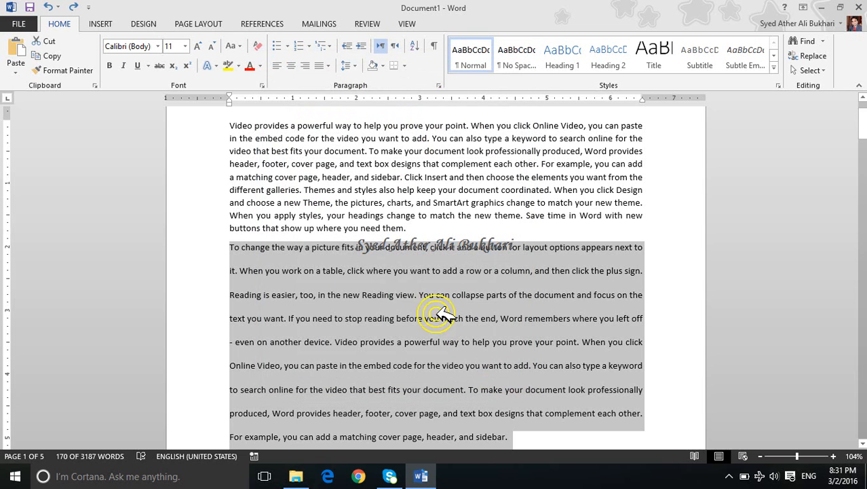
Step: Reselect the whole second paragraph and set its line spacing to 1.15
{"action": "key", "text": "ctrl"}
{"action": "left_click", "coordinate": [396, 270]}
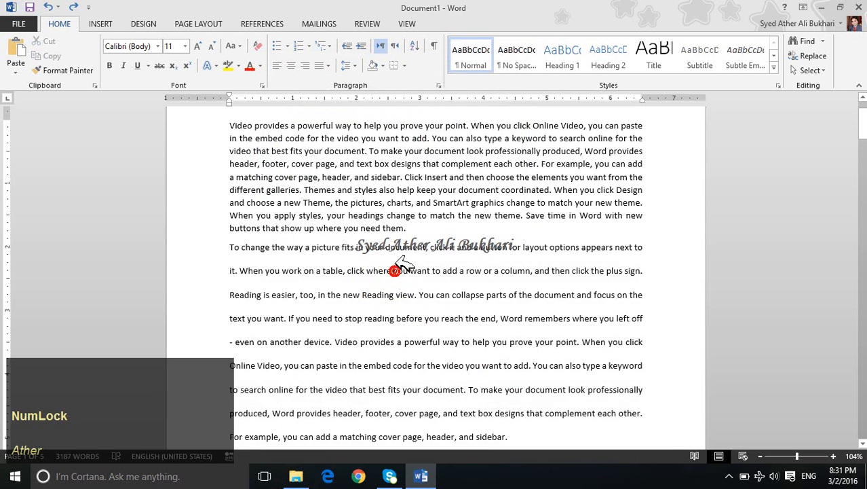
{"action": "triple_click", "coordinate": [433, 321]}
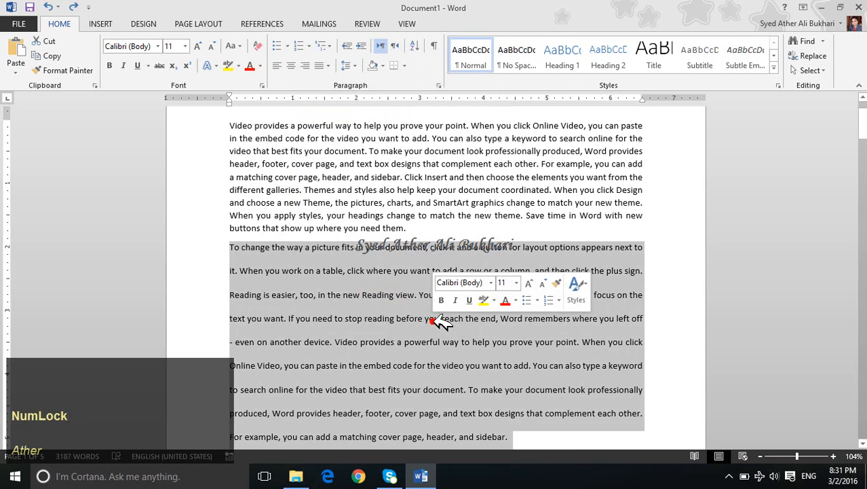
{"action": "left_click", "coordinate": [352, 66]}
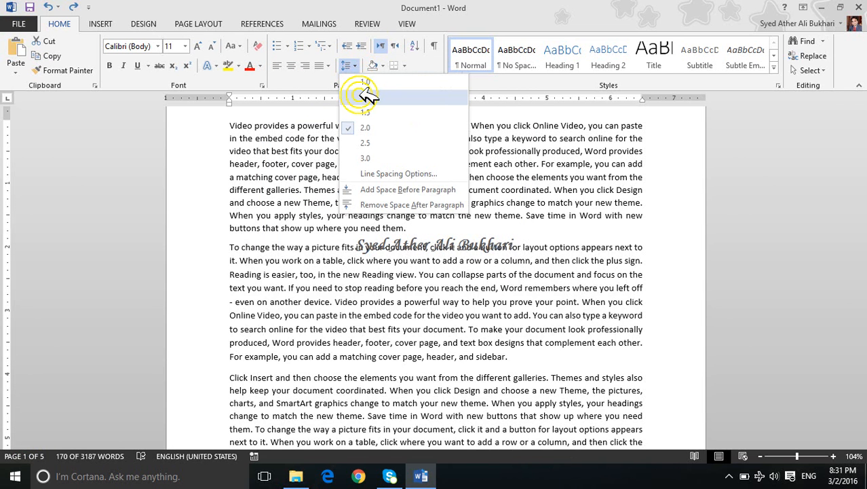
{"action": "left_click", "coordinate": [367, 96]}
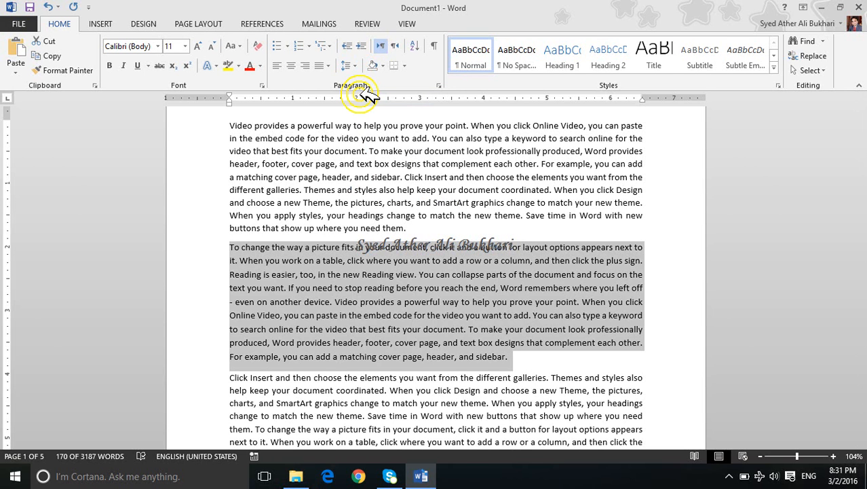
{"action": "left_click", "coordinate": [354, 65]}
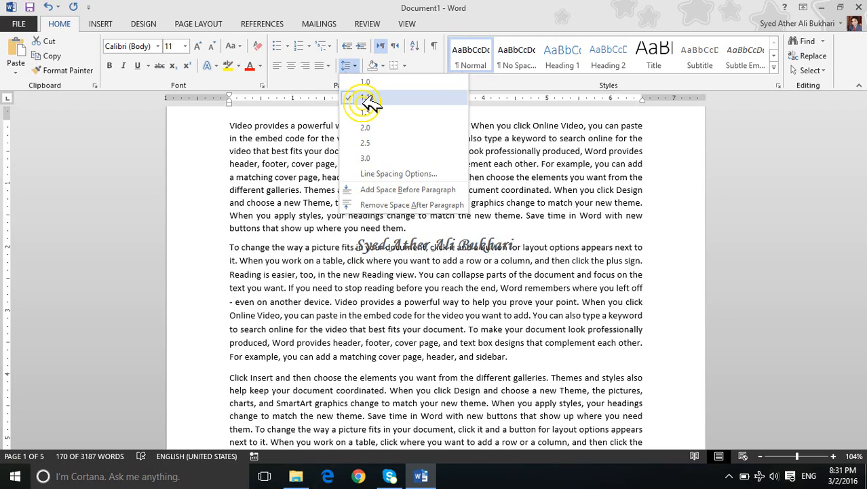
{"action": "left_click", "coordinate": [366, 100]}
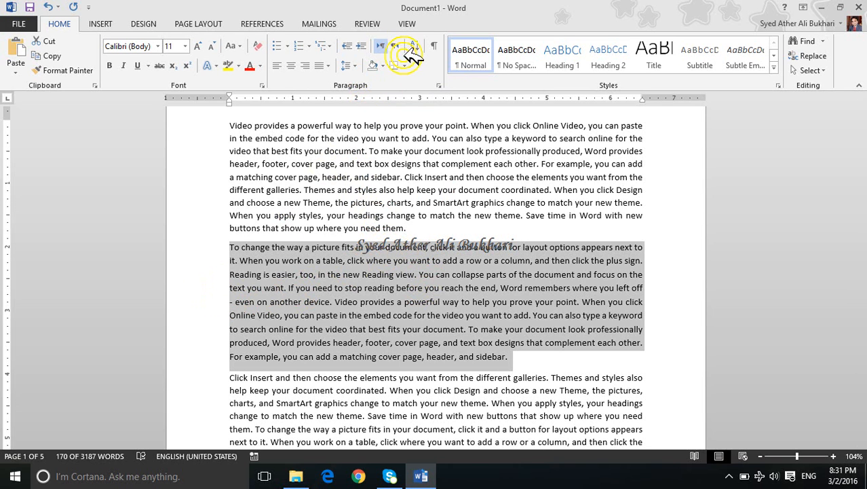
Step: Indent the second paragraph one level and back, and increase its left indent repeatedly to about 3.5 inches
{"action": "left_click", "coordinate": [366, 46]}
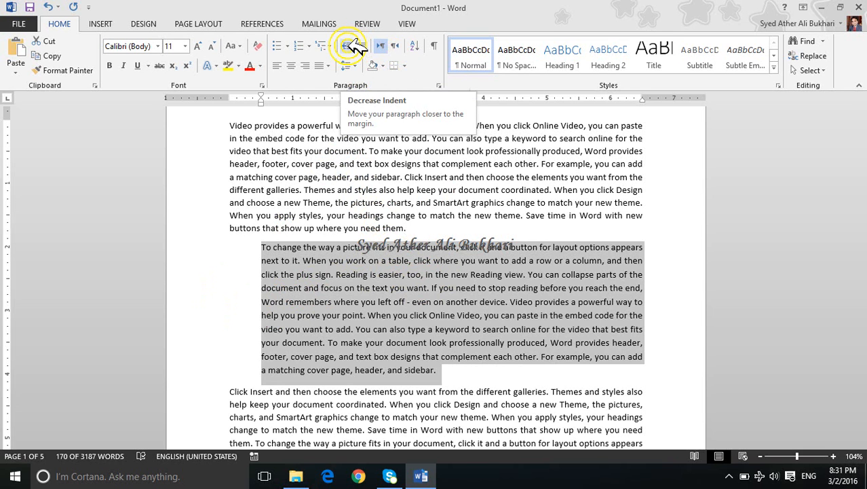
{"action": "left_click", "coordinate": [353, 45]}
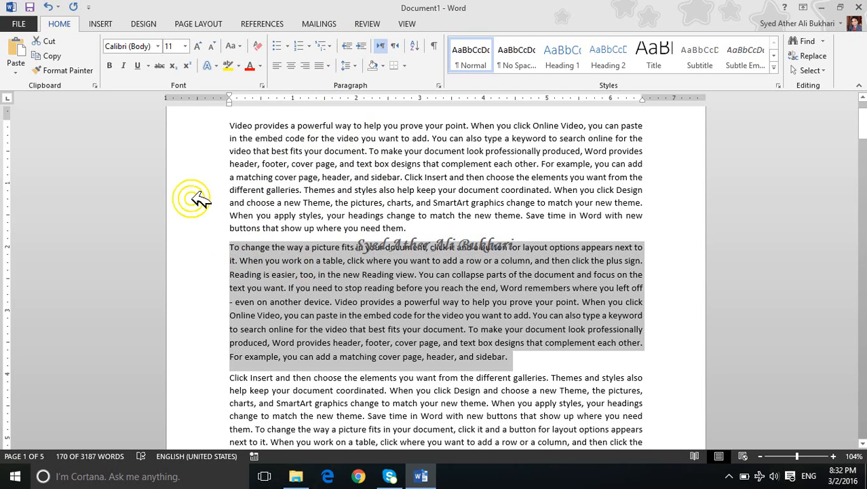
{"action": "left_click", "coordinate": [361, 46]}
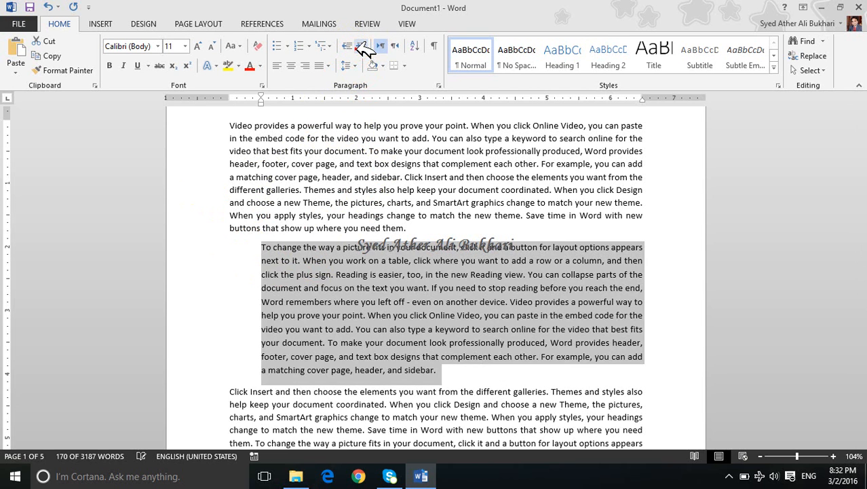
{"action": "left_click", "coordinate": [362, 46]}
{"action": "left_click", "coordinate": [362, 46]}
{"action": "left_click", "coordinate": [362, 47]}
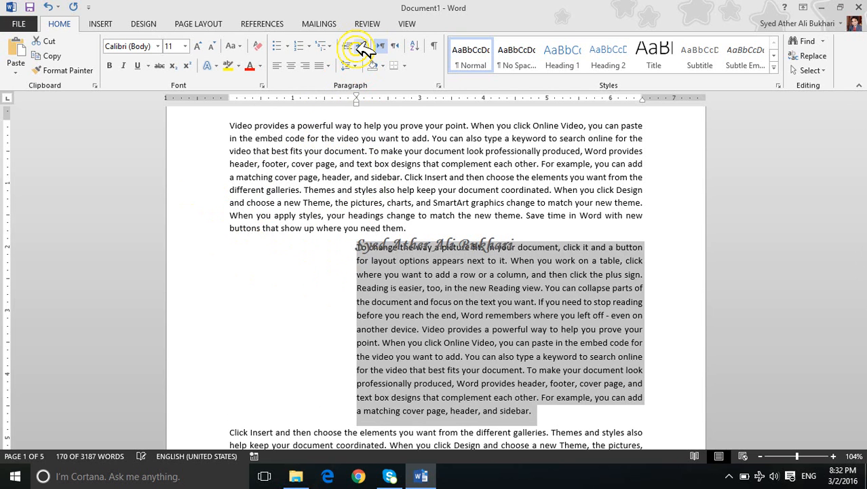
{"action": "left_click", "coordinate": [362, 46]}
{"action": "left_click", "coordinate": [359, 47]}
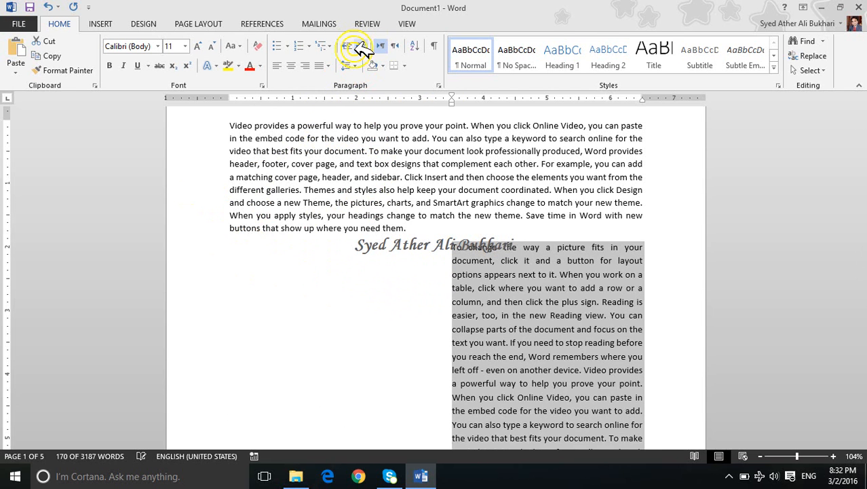
Step: Decrease the second paragraph's left indent level by level back to the margin
{"action": "left_click", "coordinate": [348, 47]}
{"action": "left_click", "coordinate": [348, 47]}
{"action": "left_click", "coordinate": [348, 47]}
{"action": "left_click", "coordinate": [348, 47]}
{"action": "left_click", "coordinate": [348, 46]}
{"action": "left_click", "coordinate": [348, 47]}
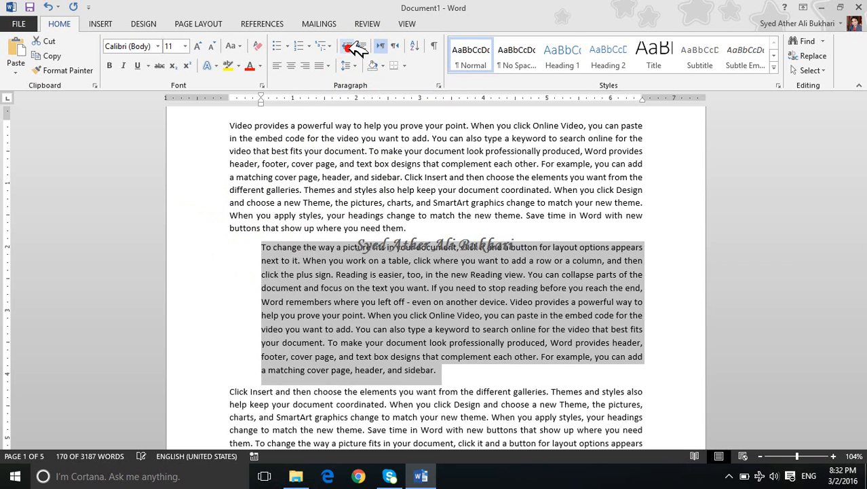
{"action": "left_click", "coordinate": [348, 47]}
{"action": "key", "text": "ctrl+m"}
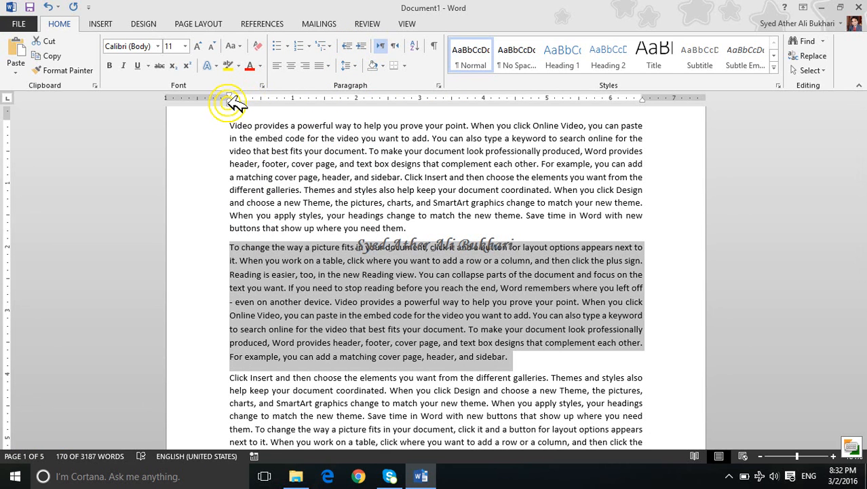
Step: Give the second paragraph a 0.5-inch first-line indent, and try a hanging indent of about 1 inch before returning it to the margin
{"action": "left_click_drag", "start_coordinate": [229, 99], "coordinate": [231, 103]}
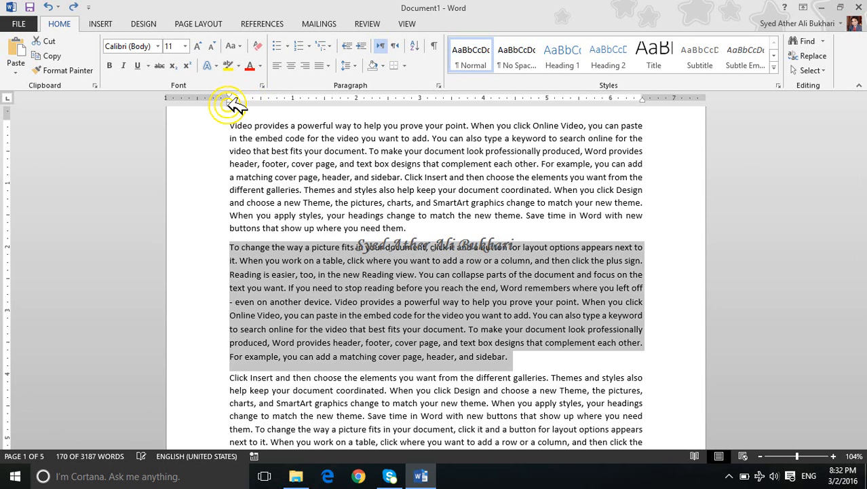
{"action": "scroll", "coordinate": [268, 151], "scroll_direction": "up", "scroll_amount": 2, "text": "ctrl"}
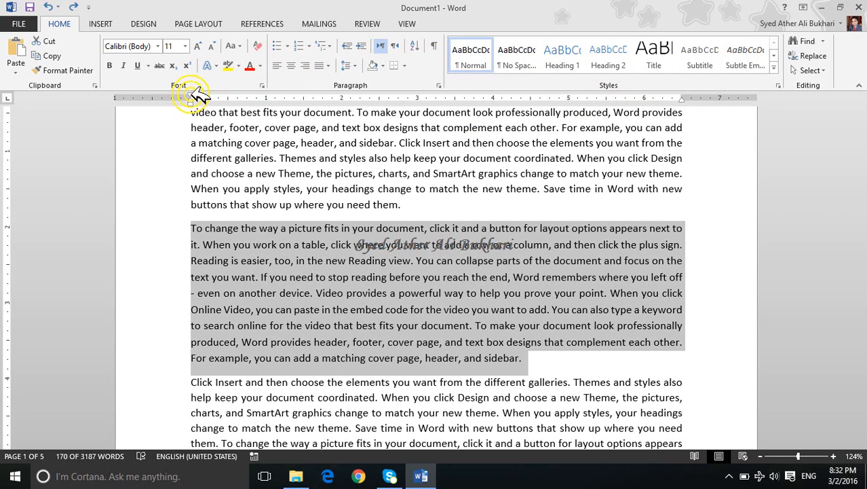
{"action": "left_click_drag", "start_coordinate": [193, 96], "coordinate": [230, 98]}
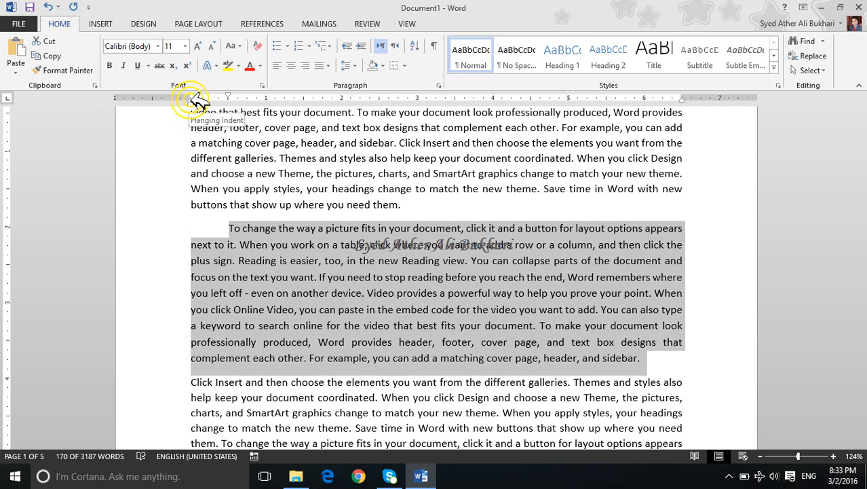
{"action": "left_click_drag", "start_coordinate": [196, 101], "coordinate": [270, 101]}
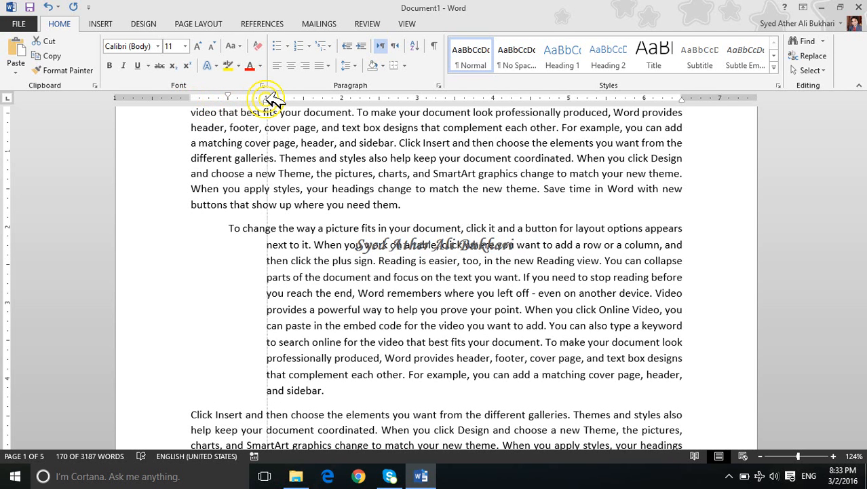
{"action": "mouse_move", "coordinate": [271, 100]}
{"action": "left_mouse_down"}
{"action": "mouse_move", "coordinate": [200, 101]}
{"action": "mouse_move", "coordinate": [265, 101]}
{"action": "mouse_move", "coordinate": [285, 111]}
{"action": "mouse_move", "coordinate": [198, 114]}
{"action": "left_mouse_up"}
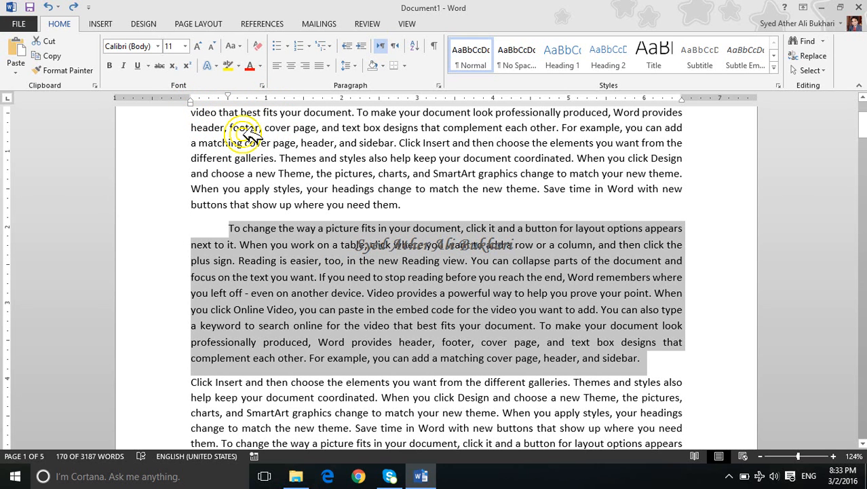
Step: Increase the second paragraph's hanging indent stepwise to 2 inches and reduce it back to the margin
{"action": "key", "text": "ctrl"}
{"action": "key", "text": "ctrl+t"}
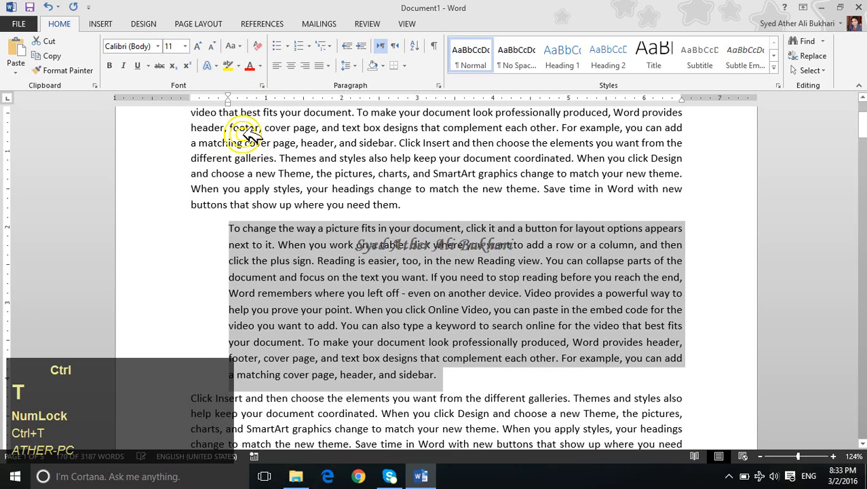
{"action": "key", "text": "ctrl+t"}
{"action": "key", "text": "ctrl+t"}
{"action": "key", "text": "ctrl+t"}
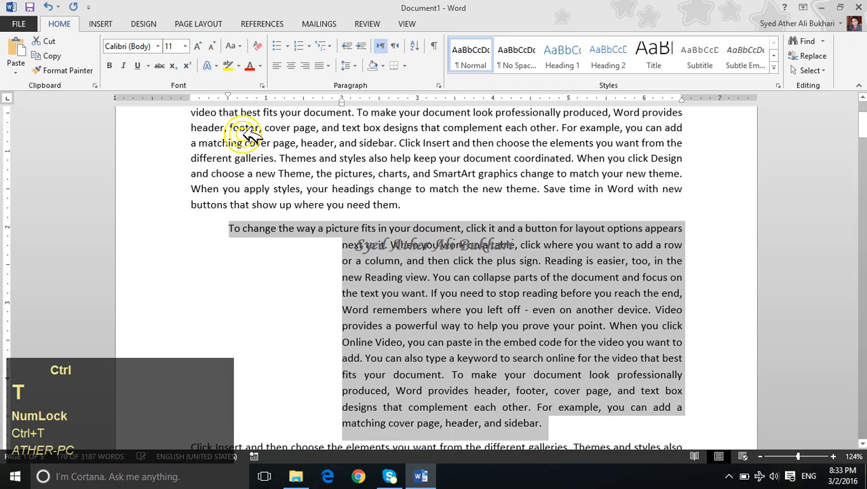
{"action": "key", "text": "ctrl+shift+t"}
{"action": "key", "text": "ctrl+shift+t"}
{"action": "key", "text": "ctrl+shift+t"}
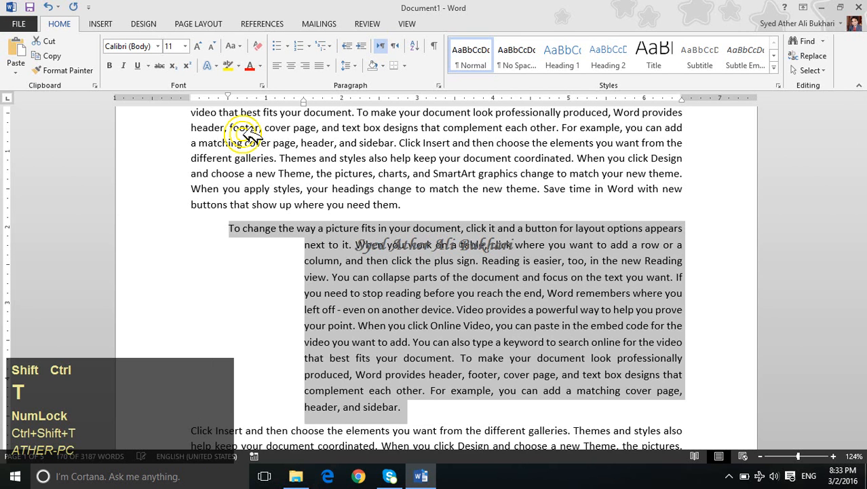
{"action": "key", "text": "ctrl+shift+t"}
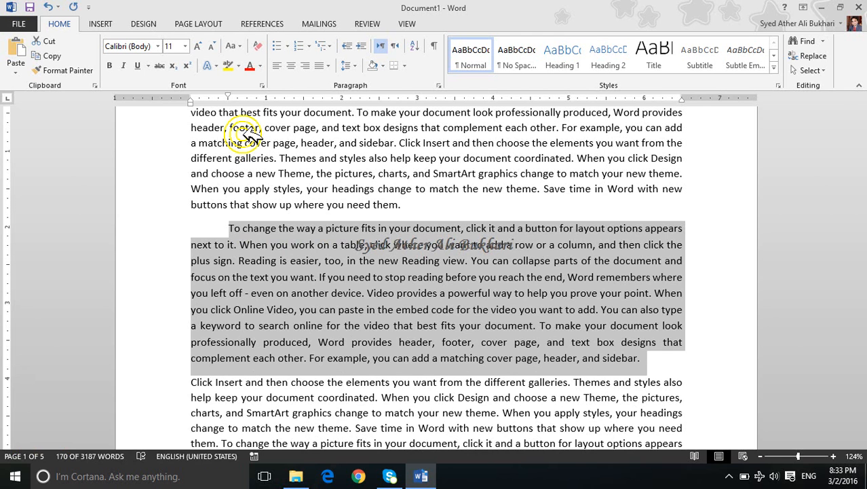
Step: Set the second paragraph's left indent to the 0.5-inch mark and its right indent to the 6-inch mark
{"action": "key", "text": "ctrl+m"}
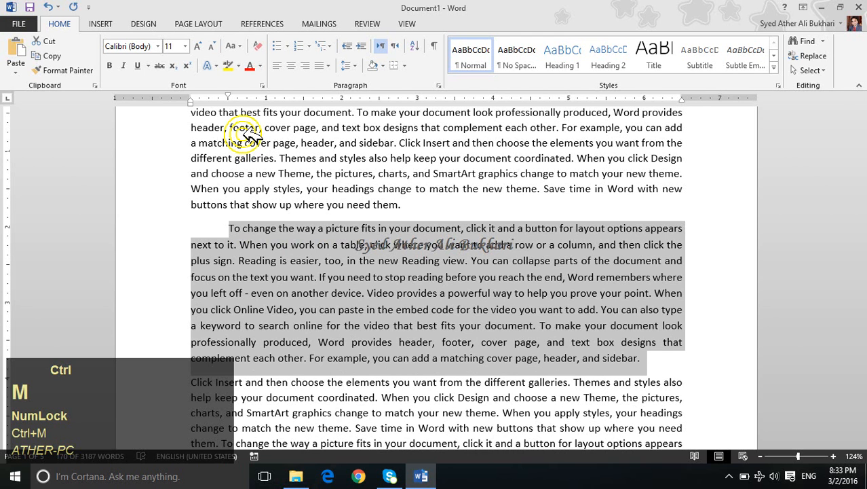
{"action": "key", "text": "ctrl+shift+m"}
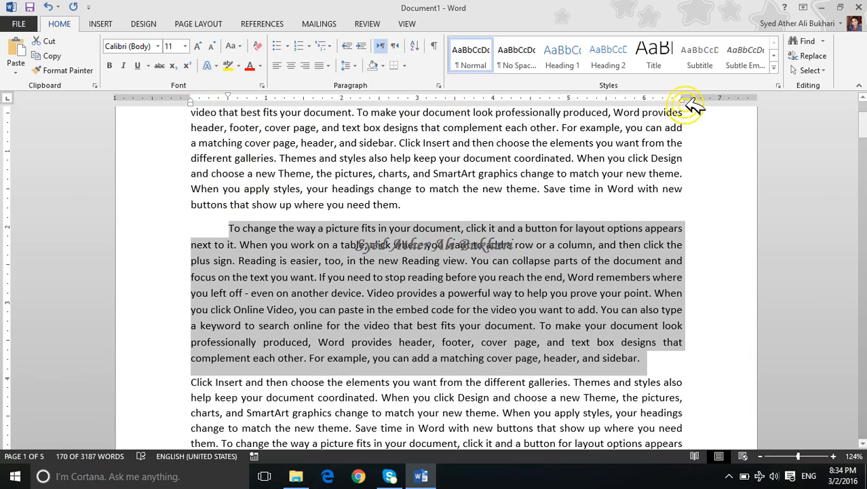
{"action": "mouse_move", "coordinate": [682, 99]}
{"action": "left_mouse_down"}
{"action": "mouse_move", "coordinate": [647, 100]}
{"action": "mouse_move", "coordinate": [675, 114]}
{"action": "mouse_move", "coordinate": [647, 109]}
{"action": "left_mouse_up"}
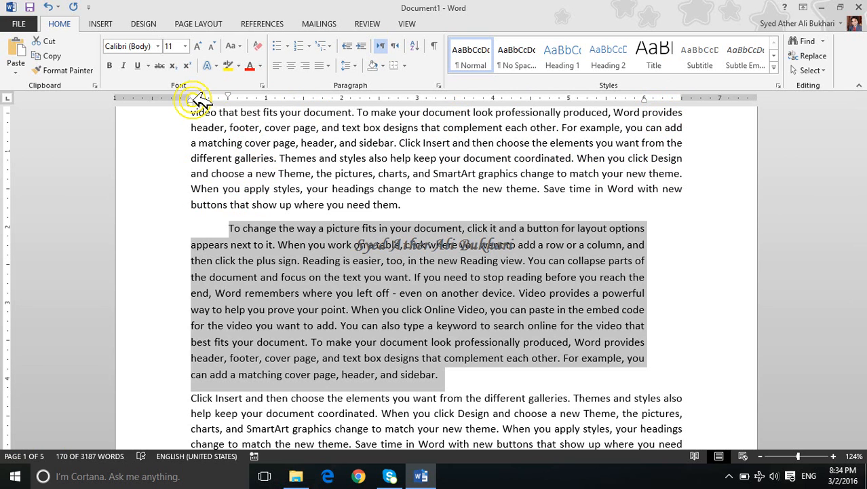
{"action": "left_click_drag", "start_coordinate": [192, 100], "coordinate": [228, 105]}
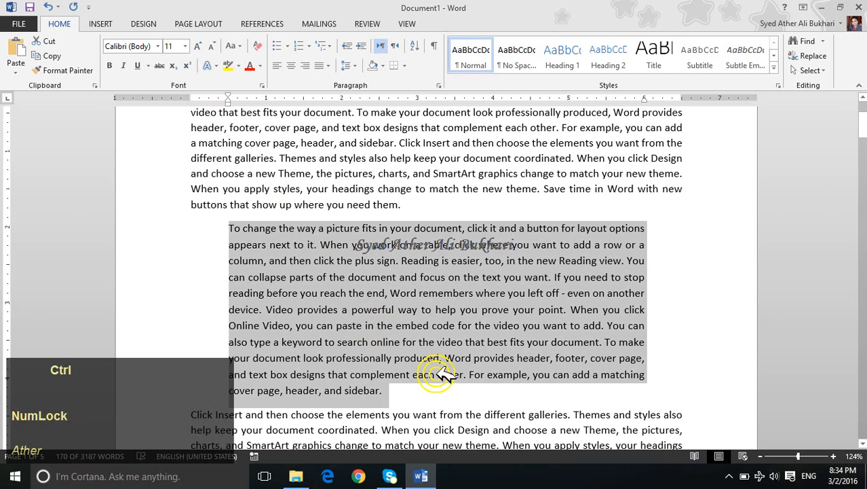
Step: Apply single line spacing to the second paragraph and reduce its font size to 10
{"action": "key", "text": "ctrl+1"}
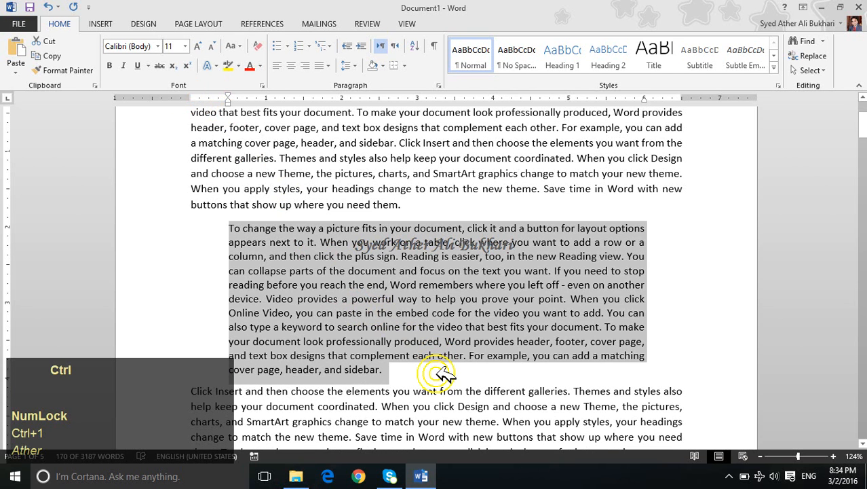
{"action": "key", "text": "ctrl+bracketleft"}
{"action": "key", "text": "ctrl+bracketleft"}
{"action": "key", "text": "ctrl+bracketright"}
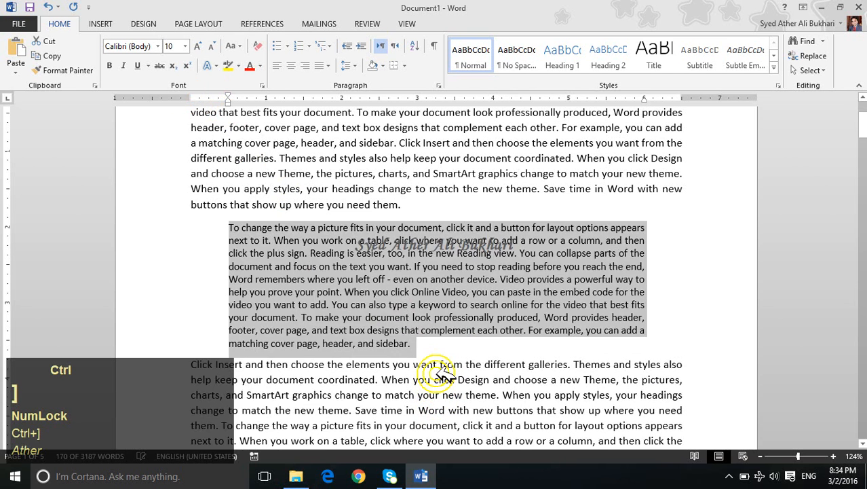
Step: Enclose the second paragraph in quotation marks, from before "To change" to after "sidebar."
{"action": "left_click", "coordinate": [547, 379]}
{"action": "left_click", "coordinate": [228, 226]}
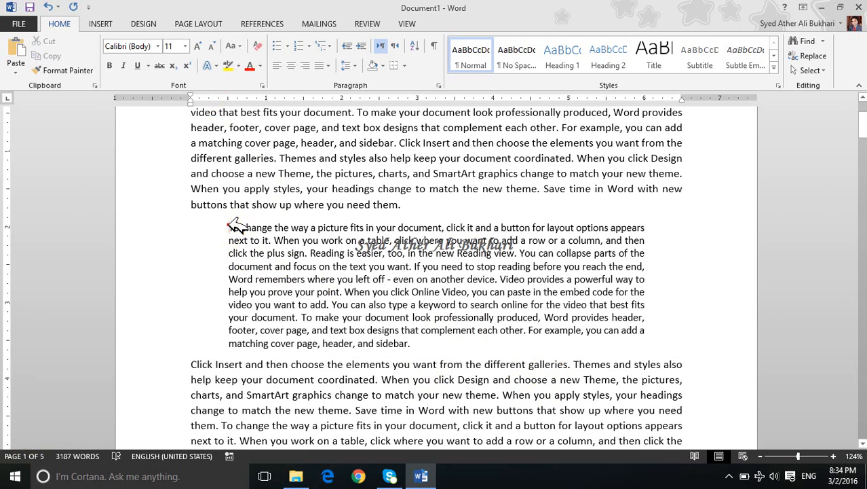
{"action": "type", "text": "\""}
{"action": "key", "text": "ctrl+Down"}
{"action": "key", "text": "Left"}
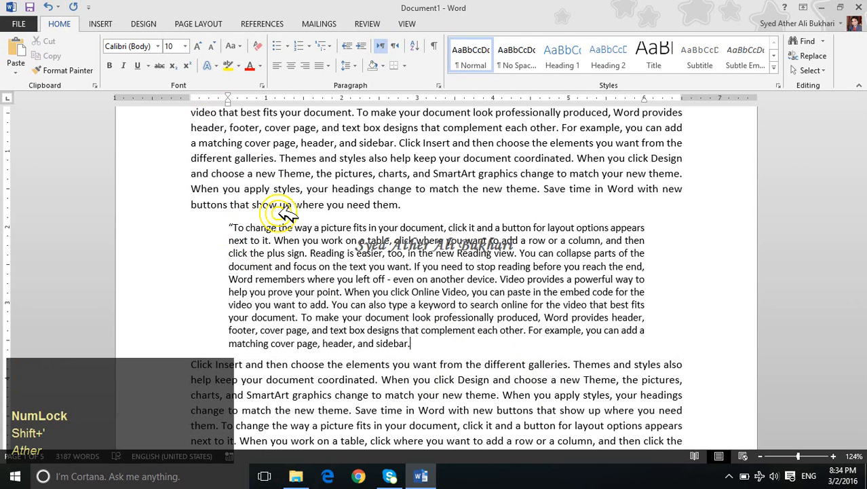
{"action": "type", "text": "\""}
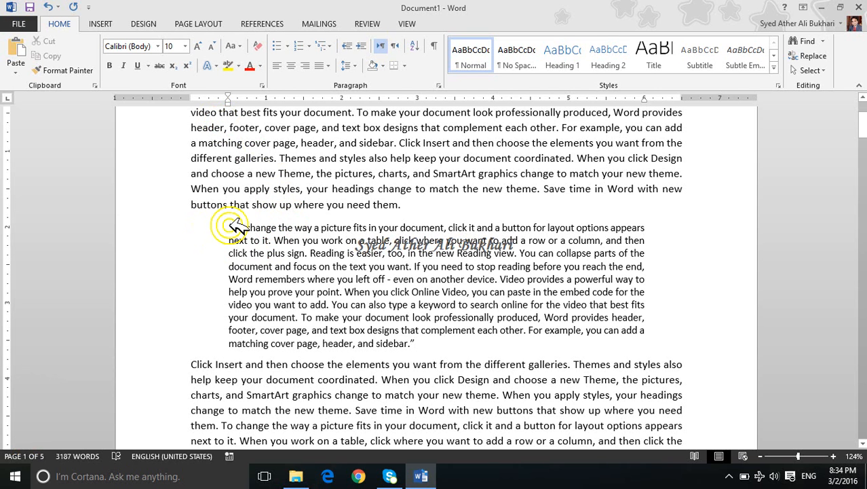
Step: Try right-to-left text direction on the whole quoted paragraph and undo it
{"action": "left_click_drag", "start_coordinate": [229, 227], "coordinate": [414, 344]}
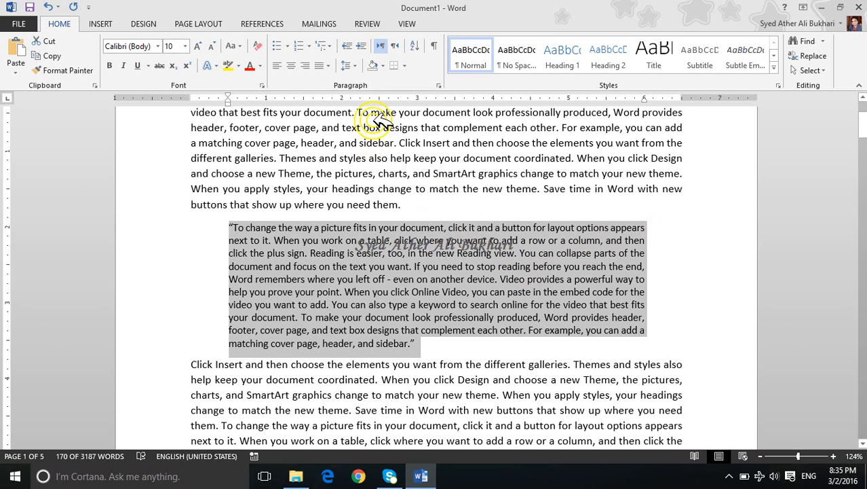
{"action": "left_click", "coordinate": [401, 46]}
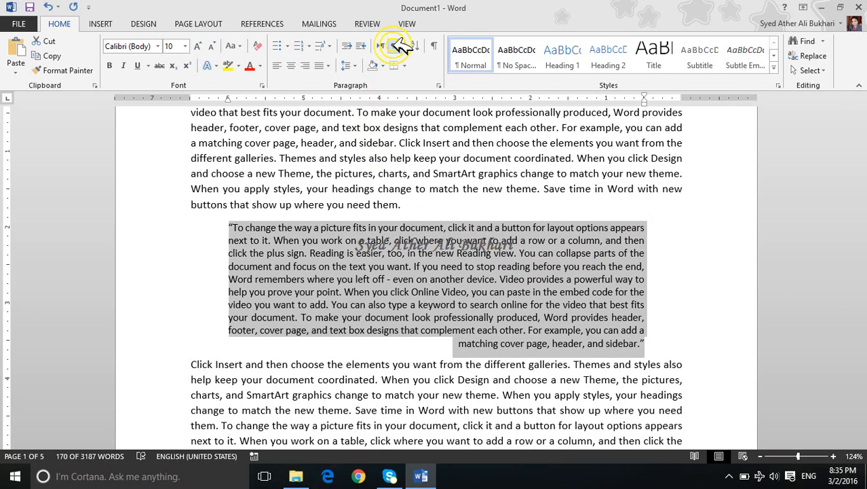
{"action": "key", "text": "ctrl+z"}
{"action": "key", "text": "ctrl"}
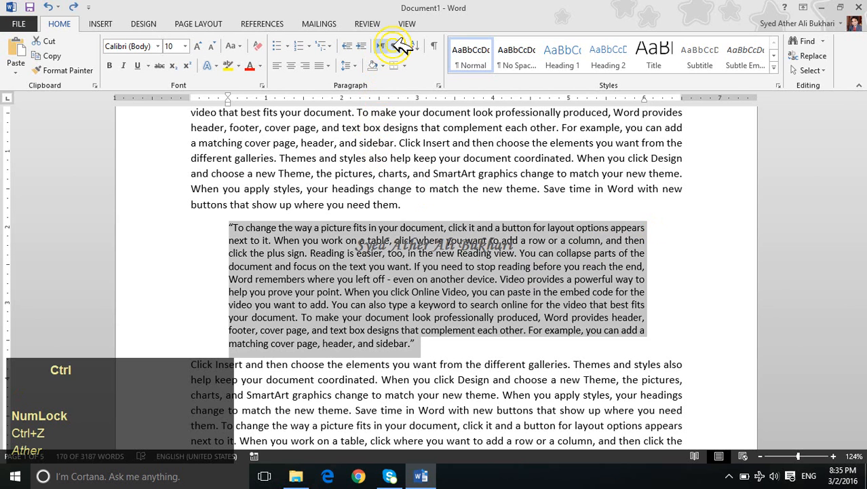
Step: Reset the quoted paragraph's indents and paragraph formatting, and make it justified with slightly wider line spacing
{"action": "key", "text": "ctrl+q"}
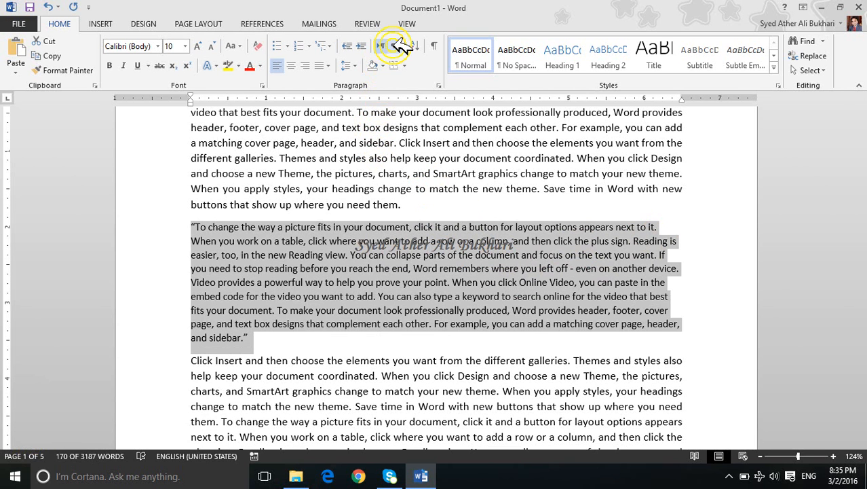
{"action": "left_click", "coordinate": [351, 66]}
{"action": "left_click", "coordinate": [365, 96]}
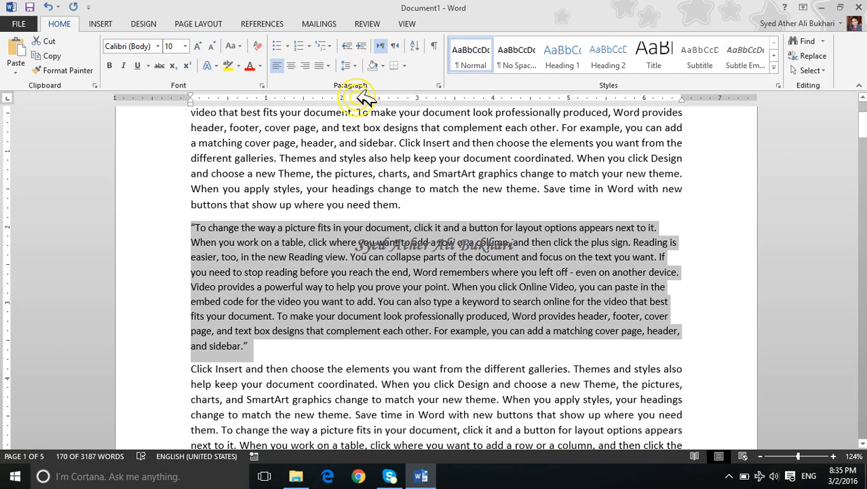
{"action": "key", "text": "ctrl"}
{"action": "key", "text": "ctrl+j"}
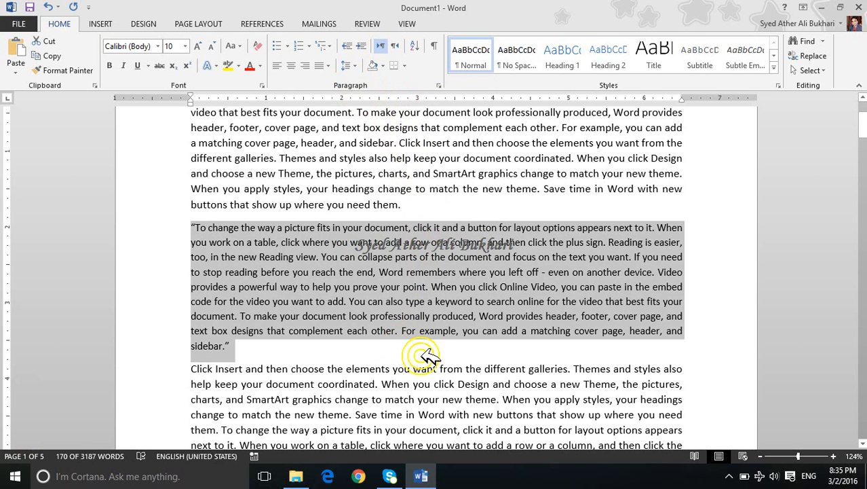
Step: Give the quoted paragraph a 0.5-inch first-line indent and turn on the display of formatting marks
{"action": "left_click", "coordinate": [188, 229]}
{"action": "key", "text": "Tab"}
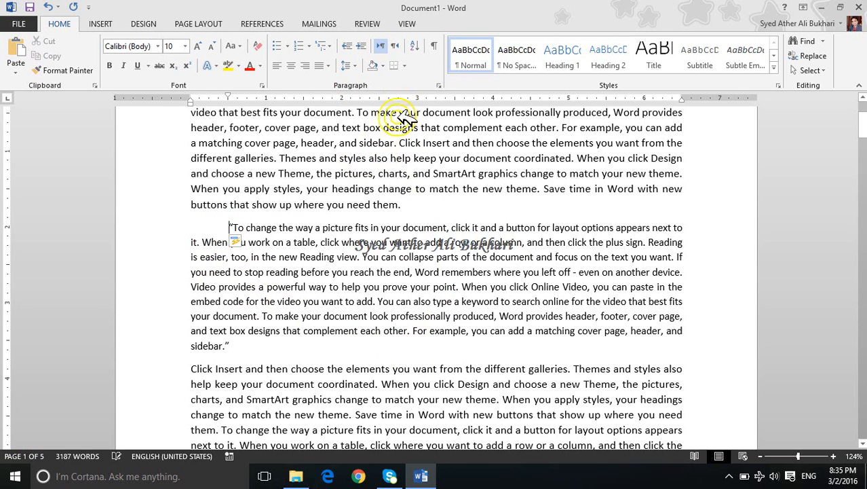
{"action": "left_click", "coordinate": [436, 49]}
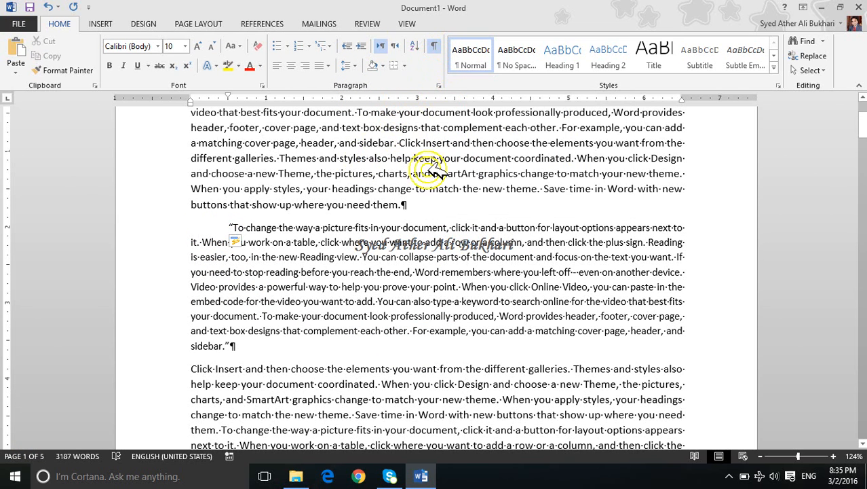
Step: Highlight the paragraph mark ending the first paragraph and the words "to add" in the quoted paragraph
{"action": "left_click_drag", "start_coordinate": [412, 203], "coordinate": [400, 205]}
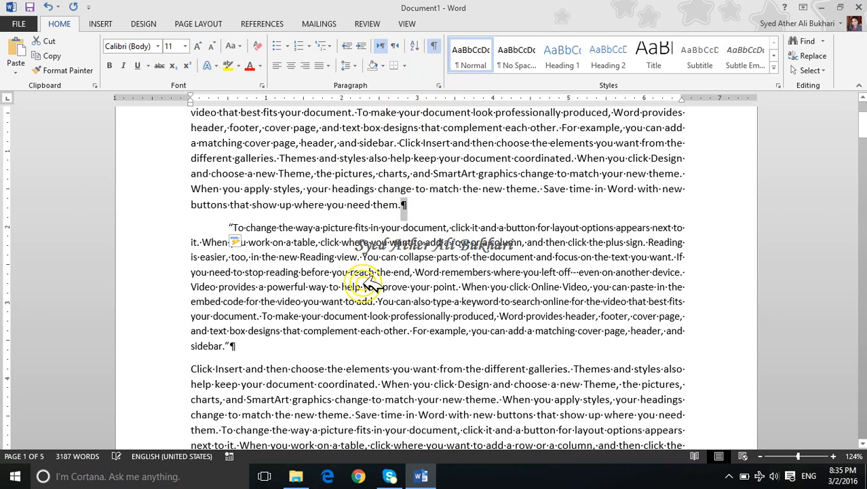
{"action": "left_click_drag", "start_coordinate": [346, 302], "coordinate": [373, 303]}
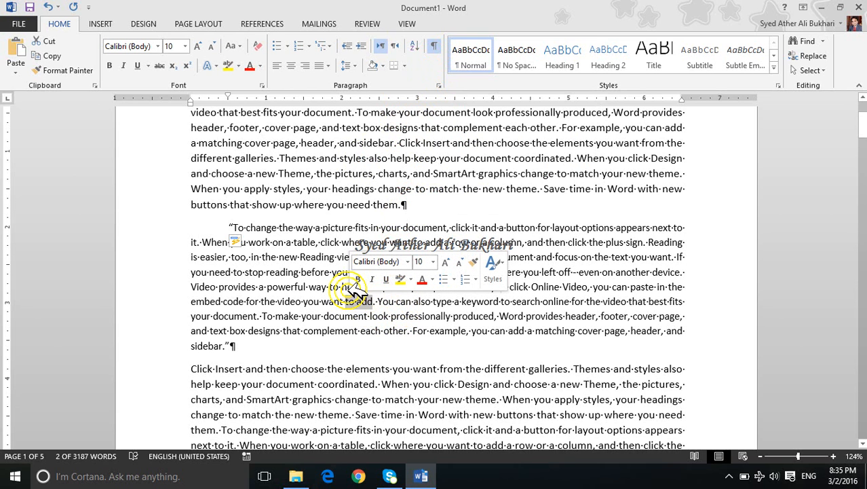
{"action": "left_click", "coordinate": [401, 204]}
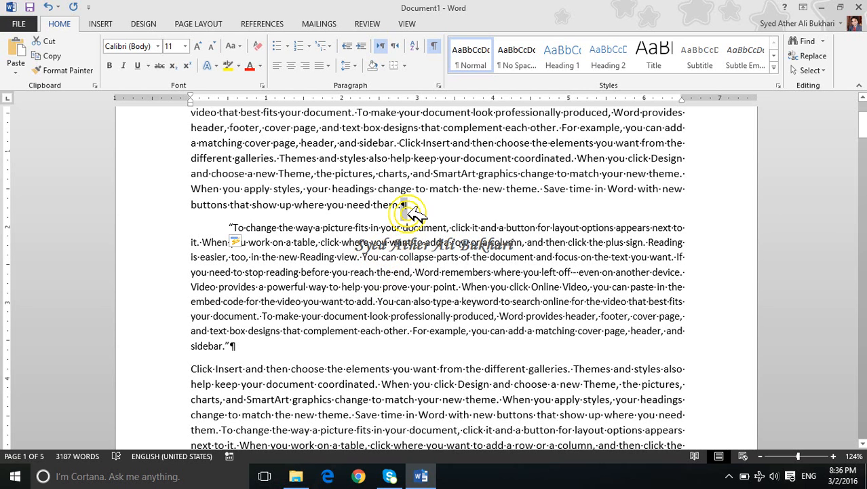
Step: Insert a manual line break before "You can collapse" in the quoted paragraph and left-align the paragraph
{"action": "left_click", "coordinate": [362, 256]}
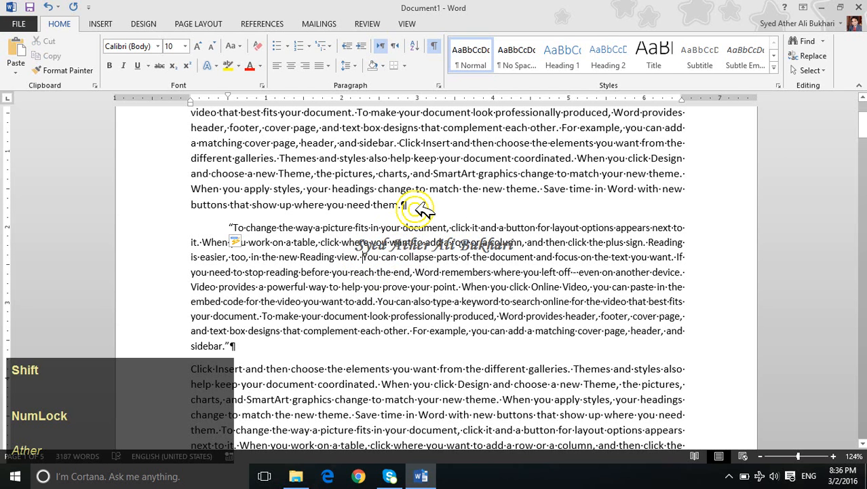
{"action": "key", "text": "shift+Return"}
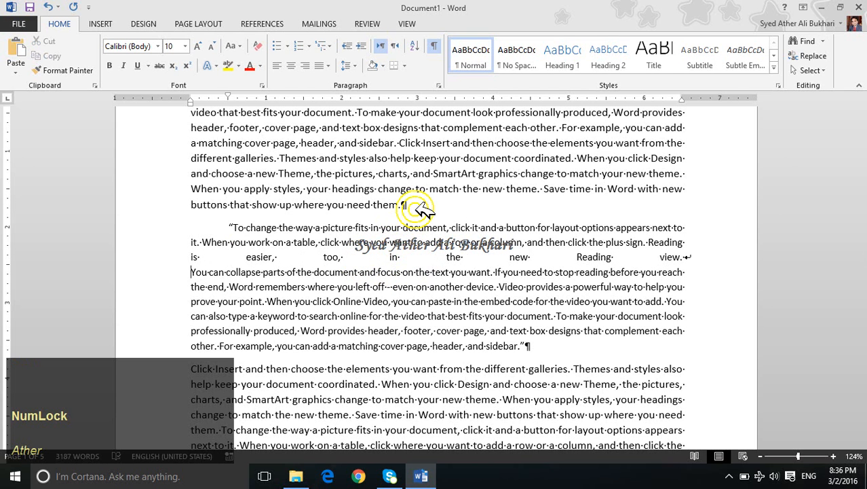
{"action": "key", "text": "ctrl+l"}
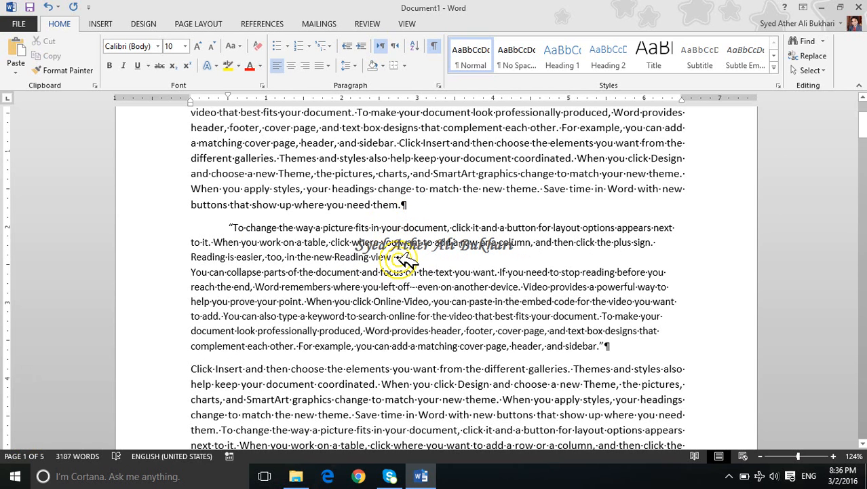
Step: Delete the manual line break after "Reading view." and justify the whole quoted paragraph again
{"action": "left_click_drag", "start_coordinate": [408, 260], "coordinate": [410, 268]}
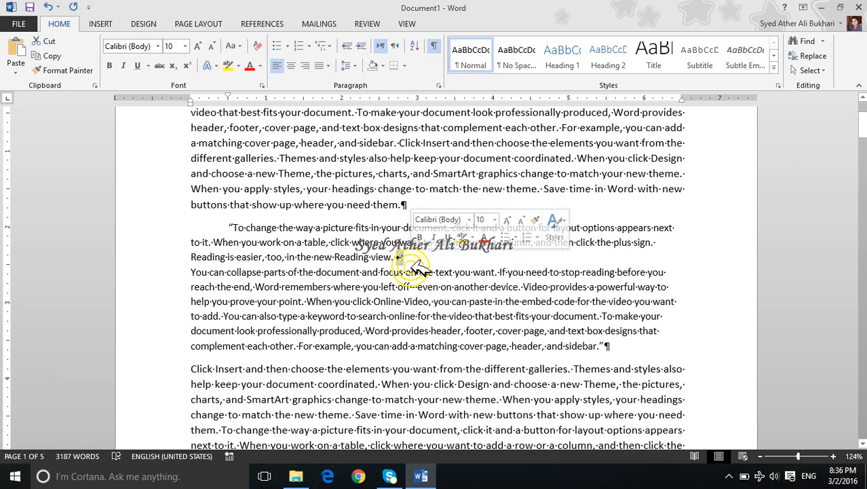
{"action": "key", "text": "Delete"}
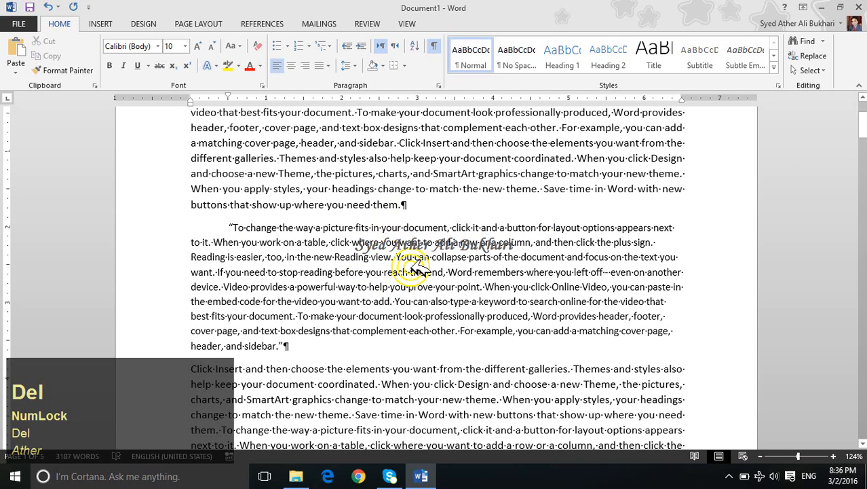
{"action": "double_click", "coordinate": [412, 269]}
{"action": "triple_click", "coordinate": [416, 269]}
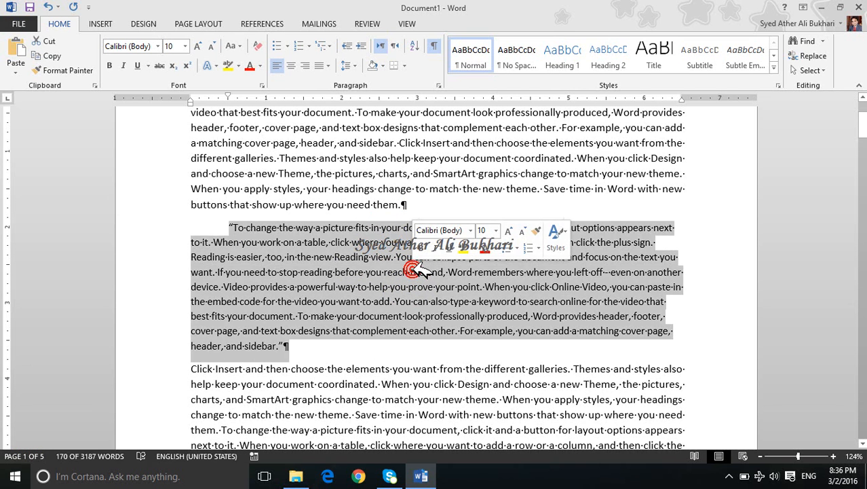
{"action": "key", "text": "ctrl"}
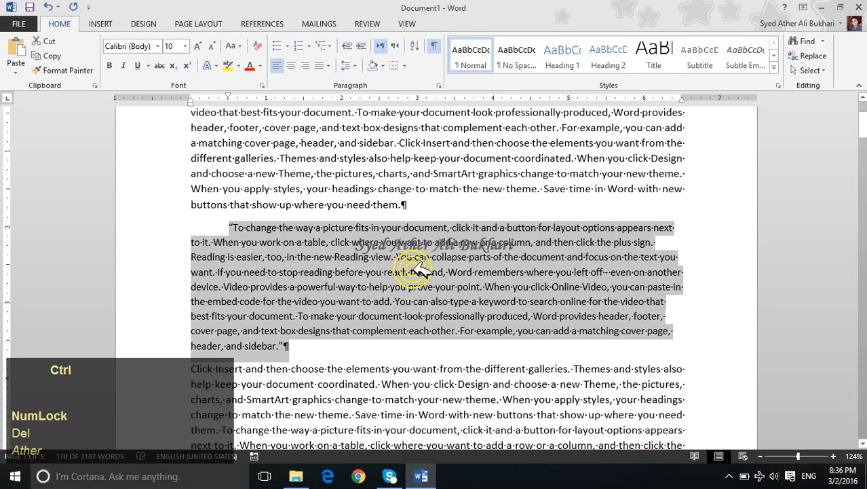
{"action": "key", "text": "ctrl+l"}
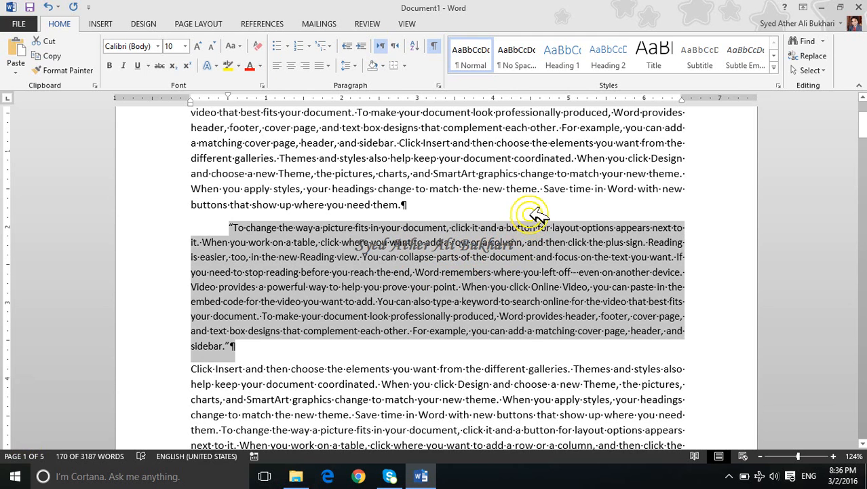
Step: Insert two empty paragraphs above the first paragraph at the start of the document
{"action": "left_click", "coordinate": [389, 204]}
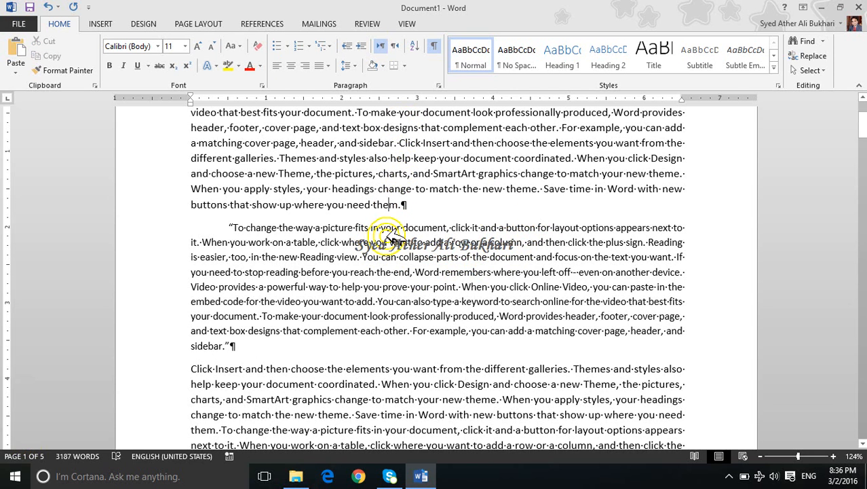
{"action": "scroll", "coordinate": [380, 234], "scroll_direction": "up", "scroll_amount": 3}
{"action": "left_click", "coordinate": [193, 197]}
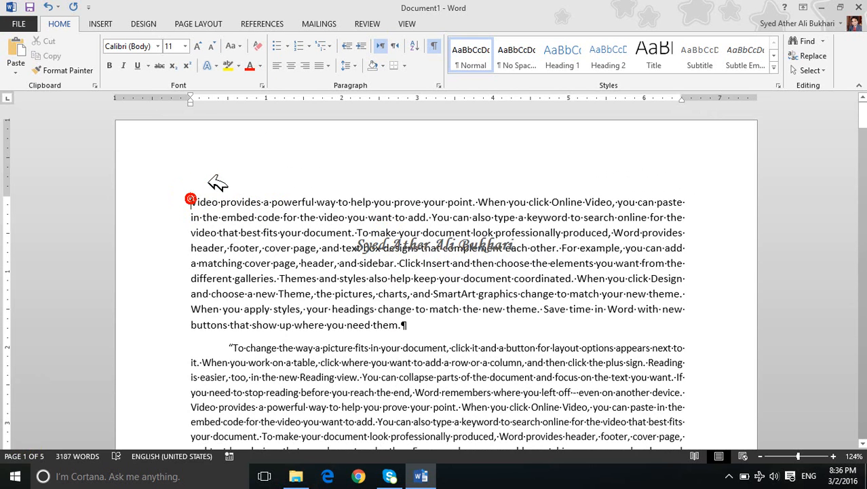
{"action": "key", "text": "Return"}
{"action": "key", "text": "Return"}
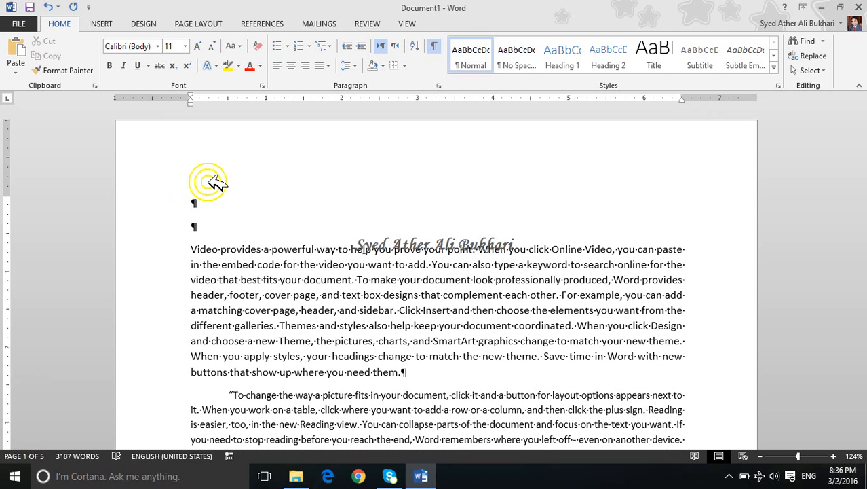
Step: Generate five one-sentence sample paragraphs on the first empty line with =rand(5,1)
{"action": "type", "text": "=rand("}
{"action": "type", "text": "5"}
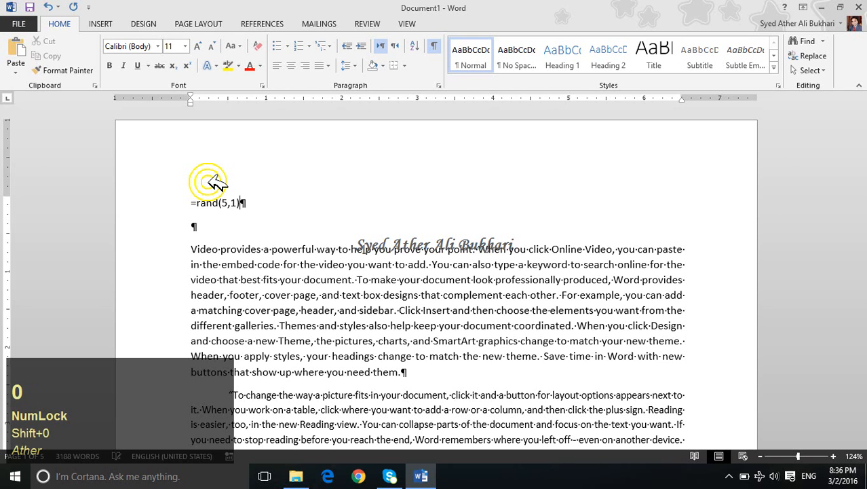
{"action": "type", "text": ",1)"}
{"action": "key", "text": "Return"}
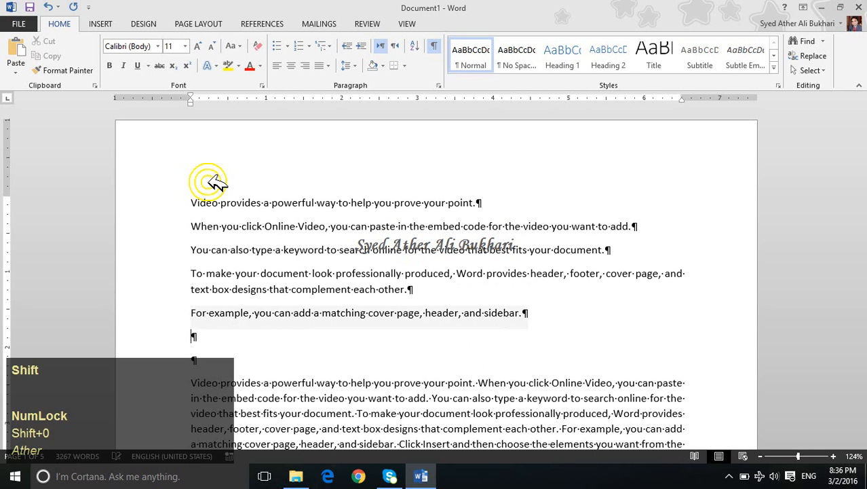
Step: Select the five generated sample paragraphs and format them as a bulleted list
{"action": "key", "text": "shift+Up"}
{"action": "key", "text": "shift+Up"}
{"action": "key", "text": "shift+Up"}
{"action": "key", "text": "shift+Up"}
{"action": "key", "text": "shift+Up"}
{"action": "key", "text": "shift+Up"}
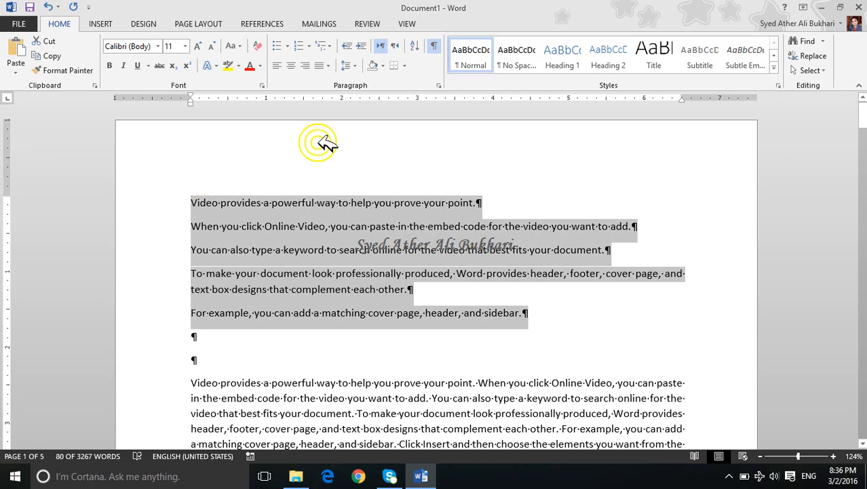
{"action": "left_click", "coordinate": [284, 49]}
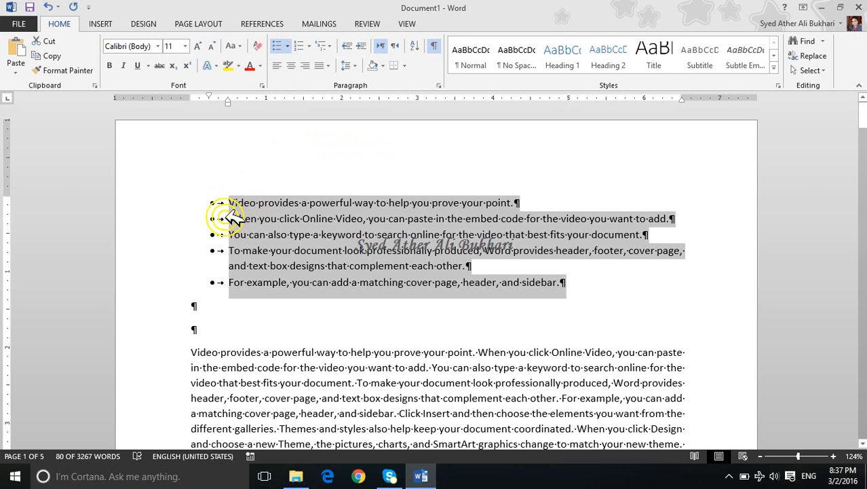
Step: Hide the formatting marks and change the selected list's bullets to the four-diamond symbol from the bullet library
{"action": "left_click", "coordinate": [438, 48]}
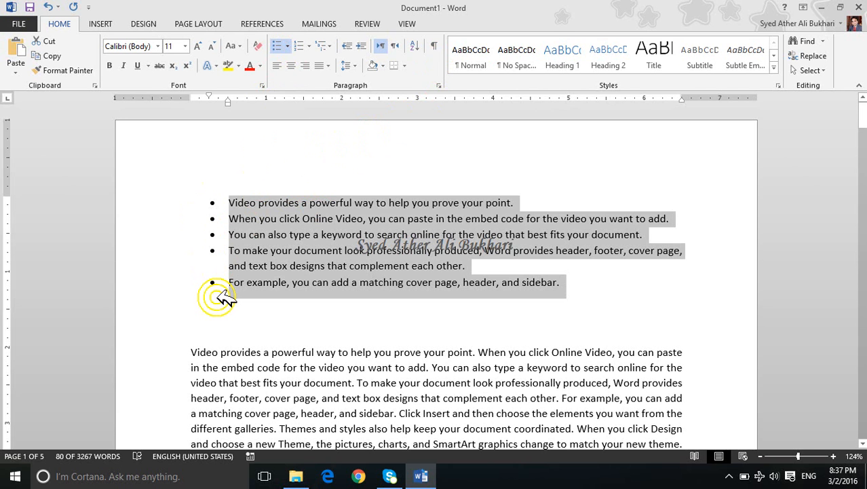
{"action": "left_click", "coordinate": [292, 47]}
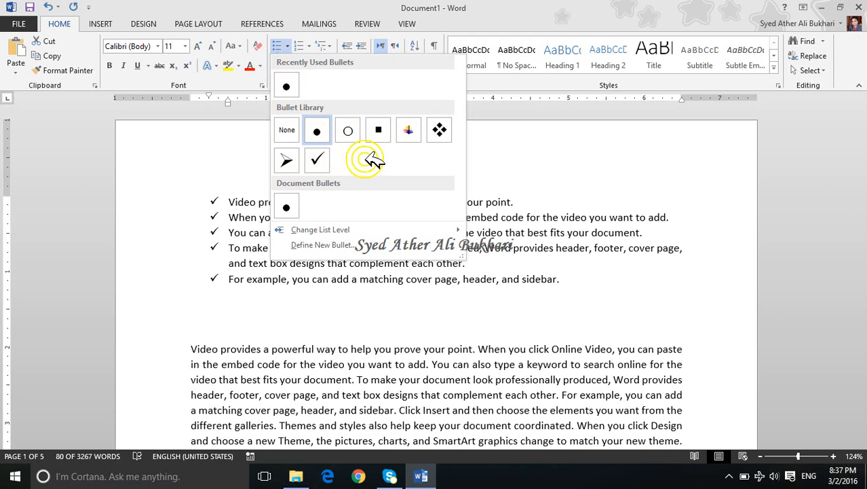
{"action": "left_click", "coordinate": [439, 130]}
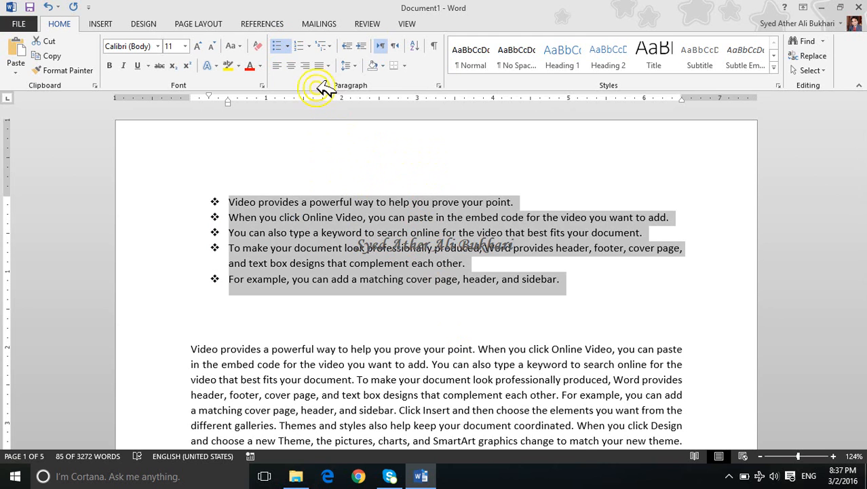
Step: Define a new bullet for the list using the Wingdings right-pointing hand symbol, character code 70
{"action": "left_click", "coordinate": [287, 45]}
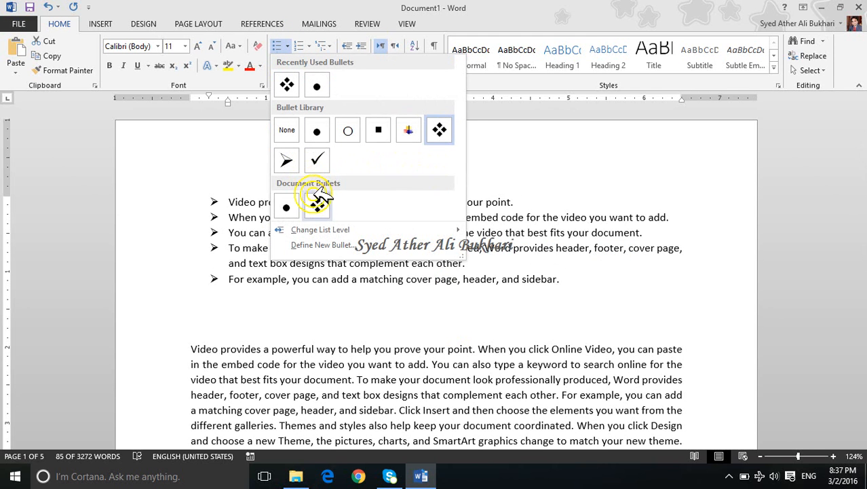
{"action": "left_click", "coordinate": [349, 242]}
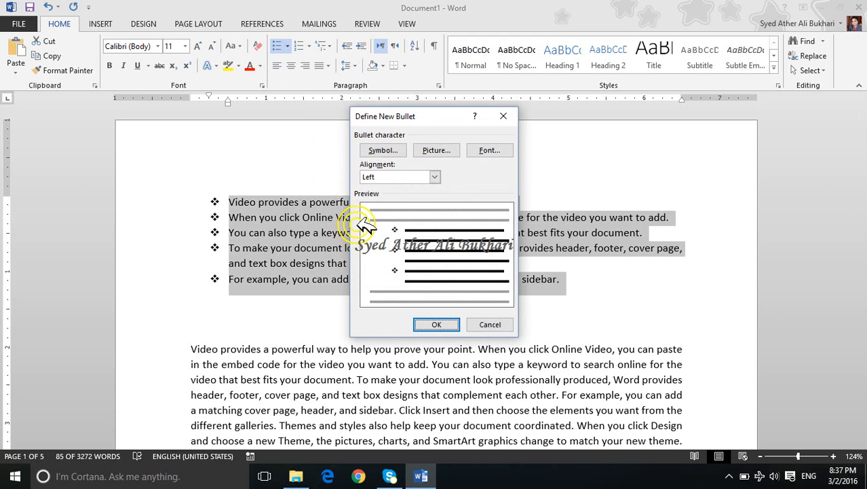
{"action": "left_click", "coordinate": [383, 151]}
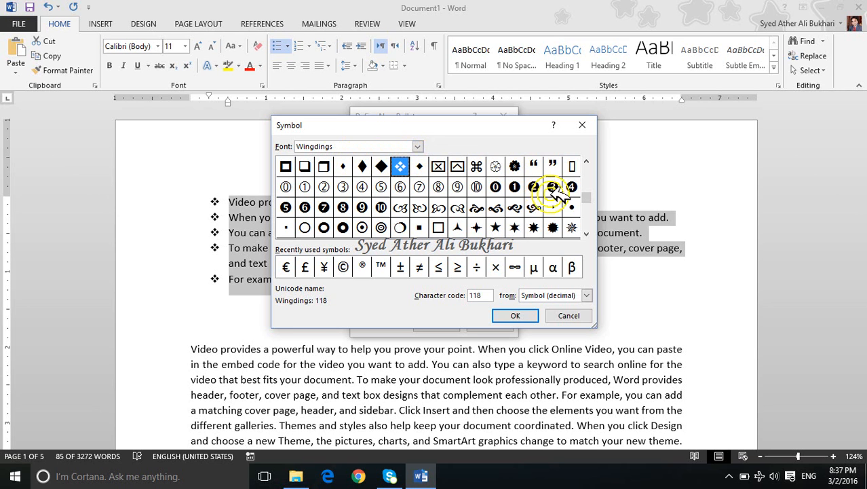
{"action": "left_click_drag", "start_coordinate": [585, 195], "coordinate": [588, 163]}
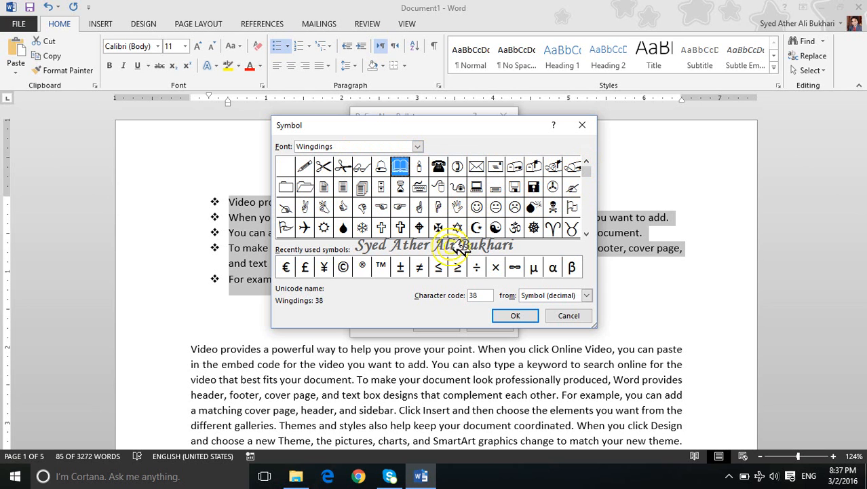
{"action": "left_click", "coordinate": [400, 207]}
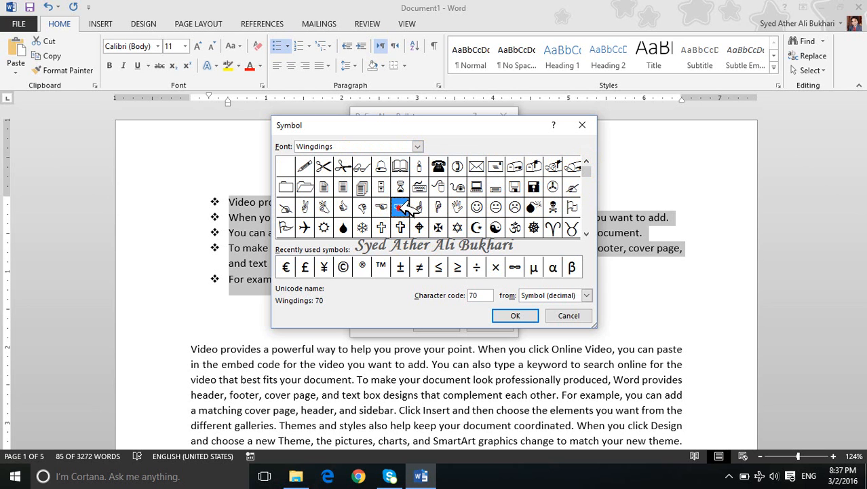
{"action": "left_click", "coordinate": [514, 311]}
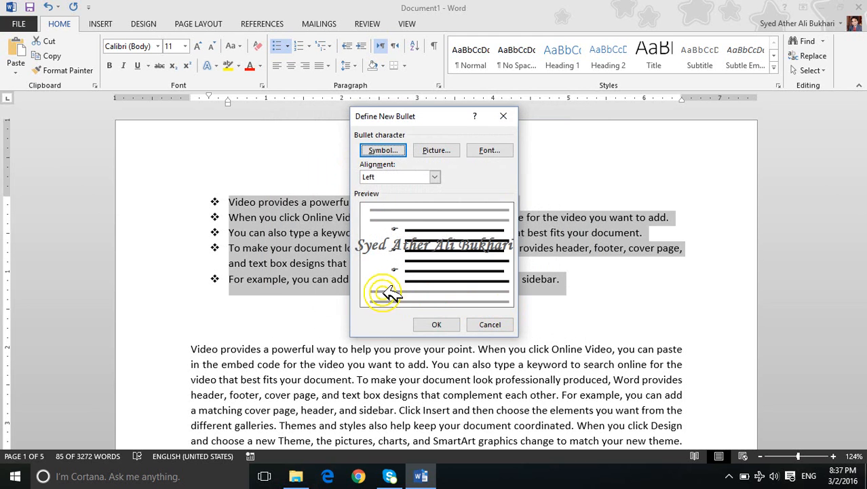
{"action": "left_click", "coordinate": [451, 323]}
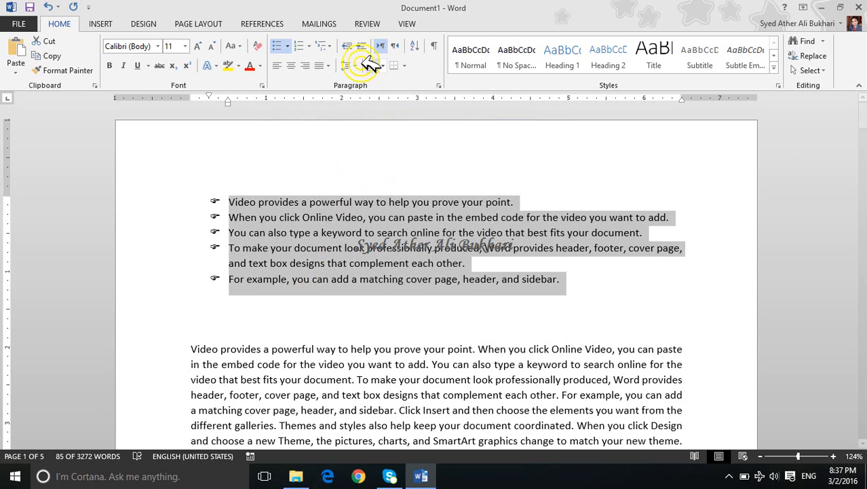
Step: Start defining another symbol bullet for the list and switch the symbol font to Webdings
{"action": "left_click", "coordinate": [292, 46]}
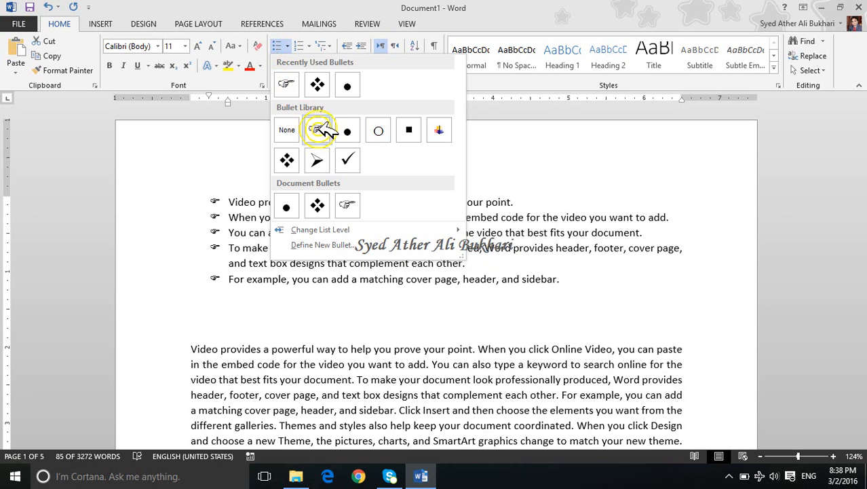
{"action": "left_click", "coordinate": [343, 244]}
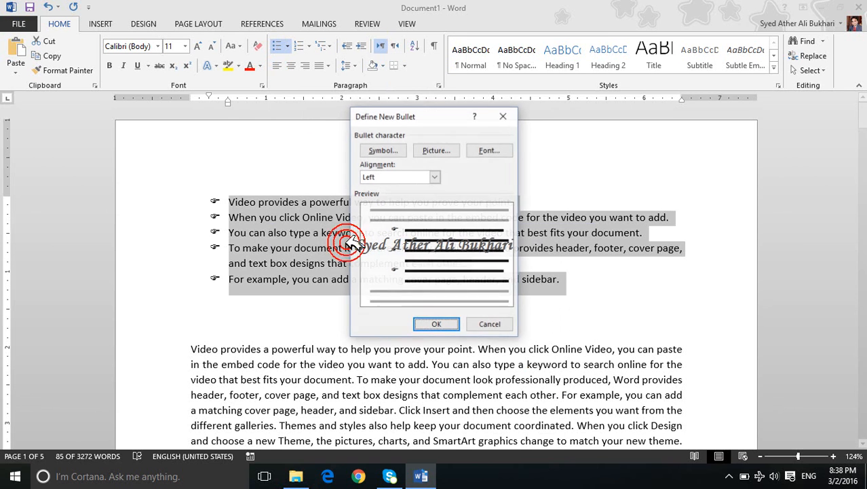
{"action": "left_click", "coordinate": [382, 151]}
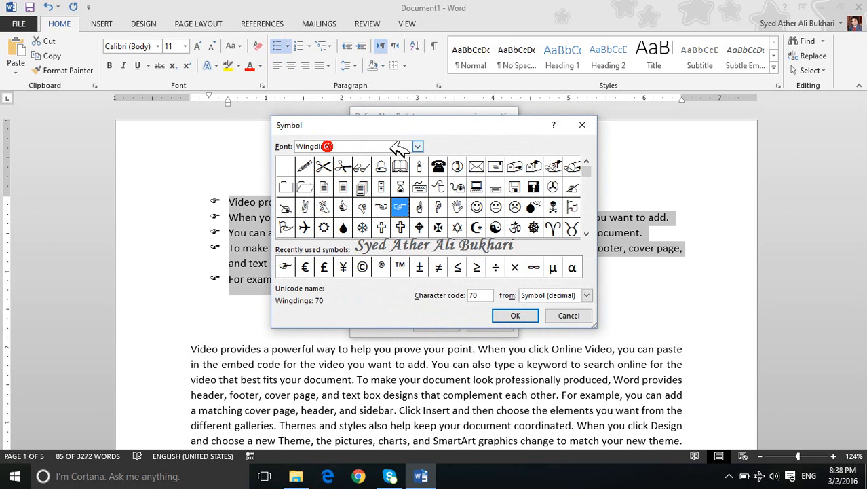
{"action": "left_click", "coordinate": [418, 146]}
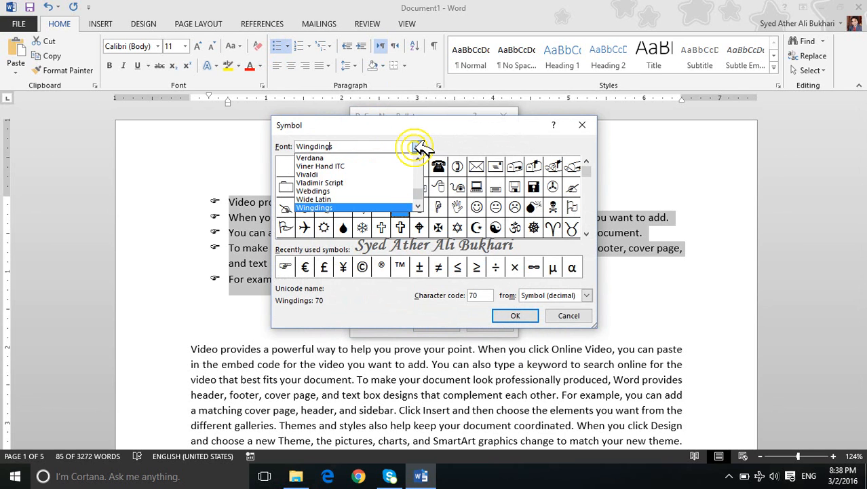
{"action": "key", "text": "Down"}
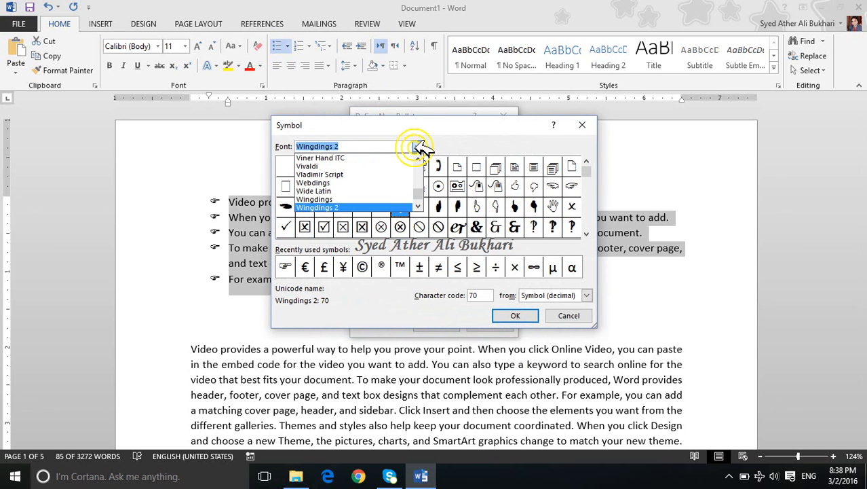
{"action": "key", "text": "Down"}
{"action": "key", "text": "Down"}
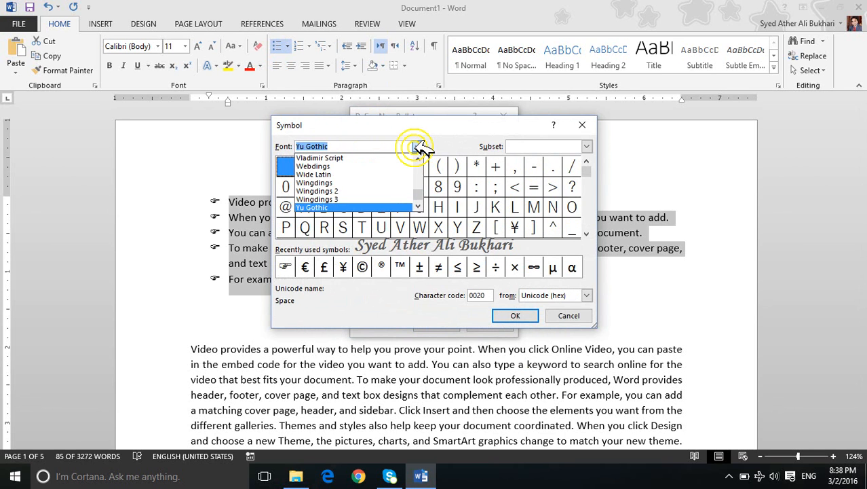
{"action": "key", "text": "Up"}
{"action": "key", "text": "Up"}
{"action": "key", "text": "Up"}
{"action": "key", "text": "Up"}
{"action": "key", "text": "Up"}
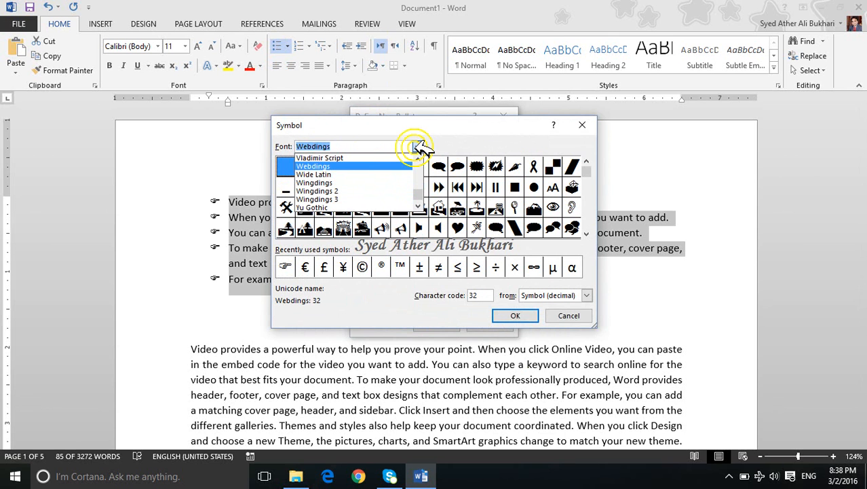
{"action": "left_click", "coordinate": [418, 147]}
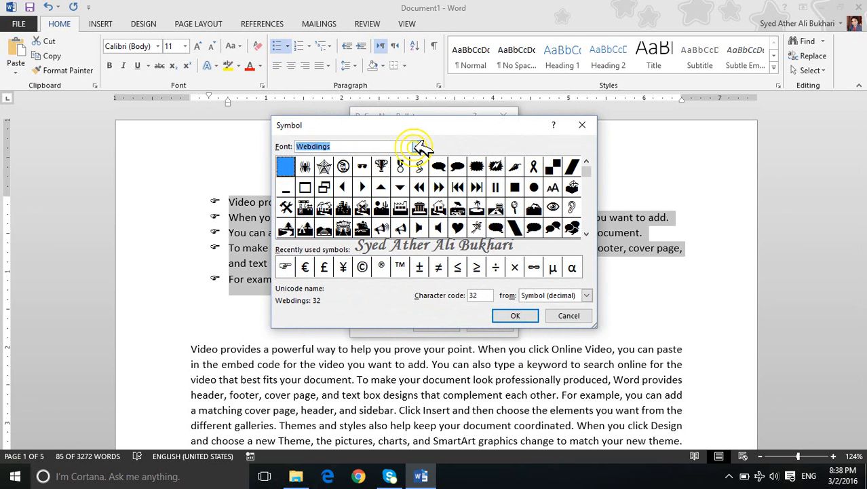
Step: Choose the Webdings dove symbol, character code 255, and apply it as the list's bullet
{"action": "left_click", "coordinate": [587, 233]}
{"action": "left_click", "coordinate": [588, 233]}
{"action": "left_click", "coordinate": [588, 233]}
{"action": "left_click", "coordinate": [588, 232]}
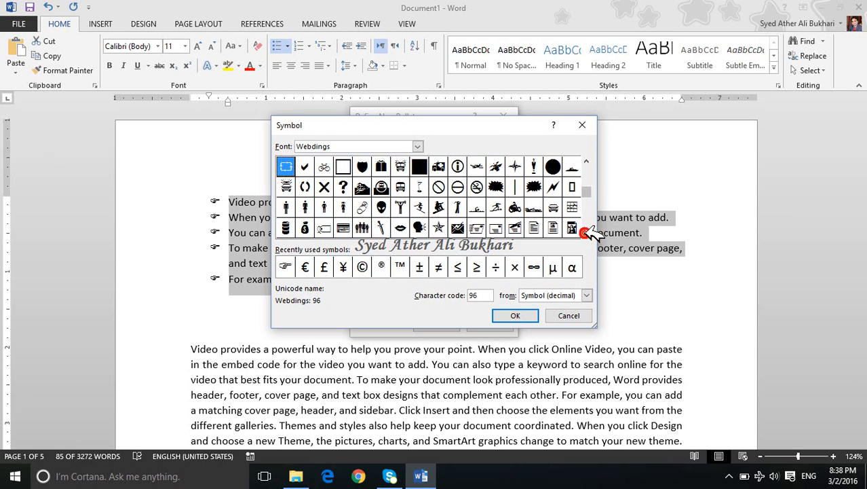
{"action": "left_click", "coordinate": [588, 233]}
{"action": "left_click", "coordinate": [588, 233]}
{"action": "left_click", "coordinate": [588, 233]}
{"action": "left_click", "coordinate": [588, 233]}
{"action": "left_click", "coordinate": [588, 233]}
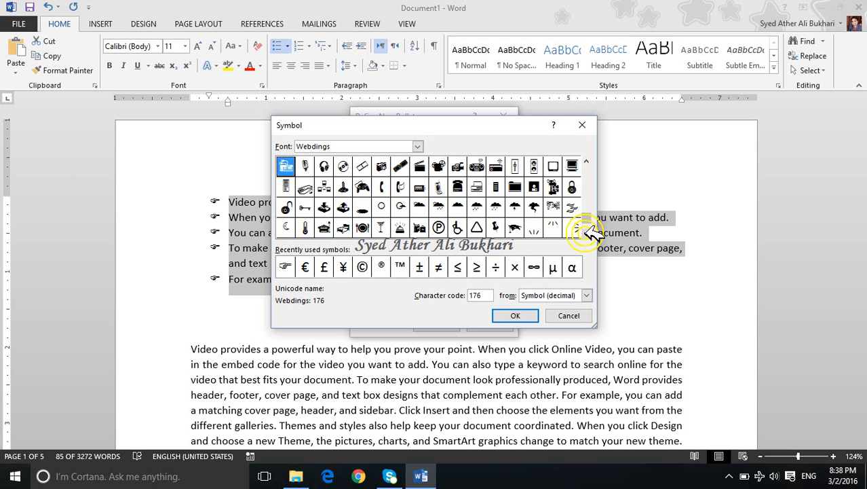
{"action": "left_click", "coordinate": [587, 233]}
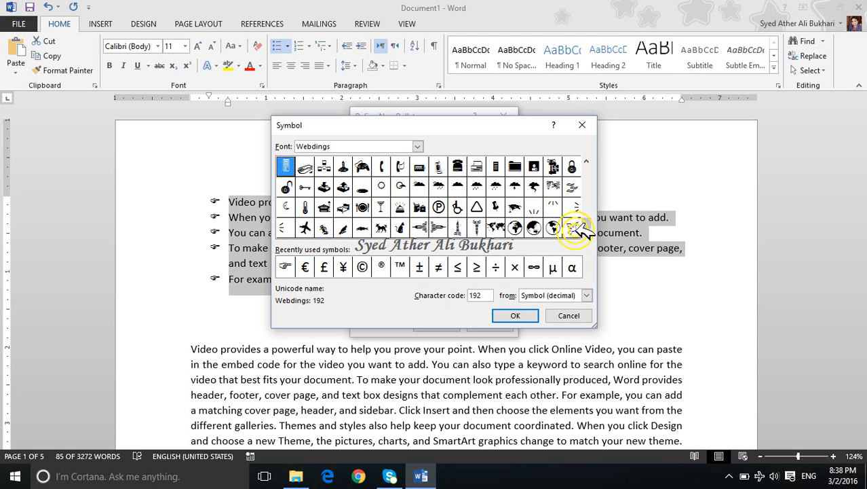
{"action": "left_click", "coordinate": [572, 227]}
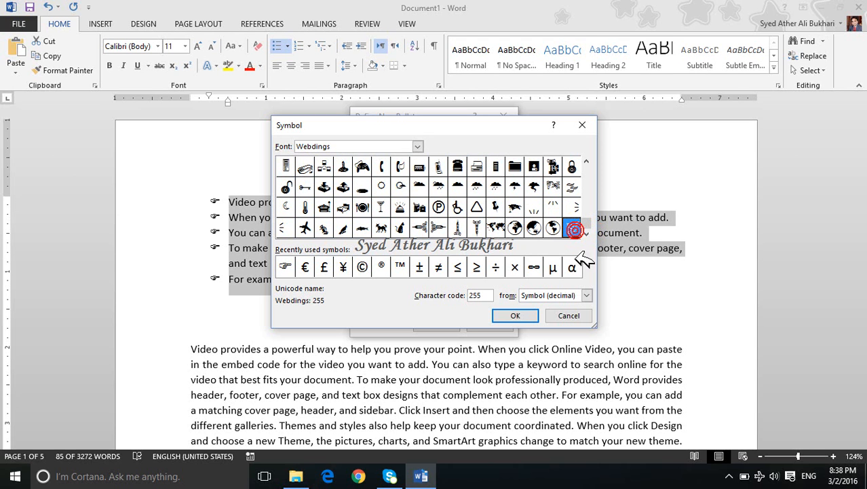
{"action": "left_click", "coordinate": [512, 314]}
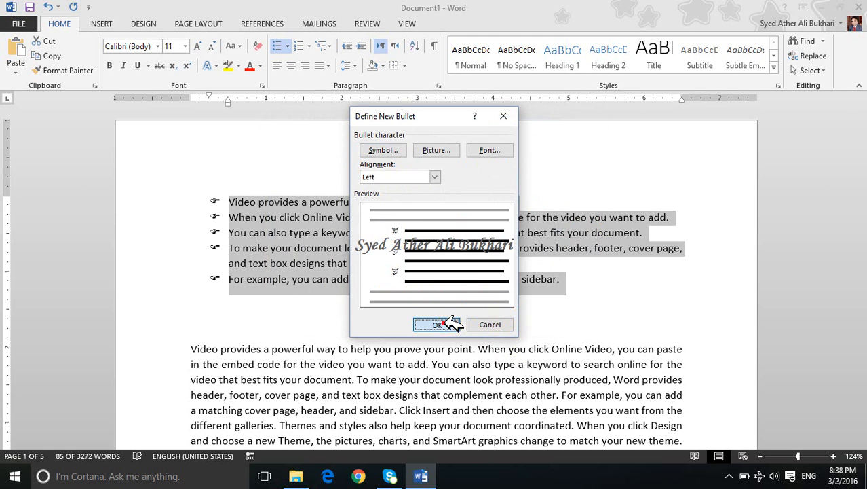
{"action": "left_click", "coordinate": [444, 323]}
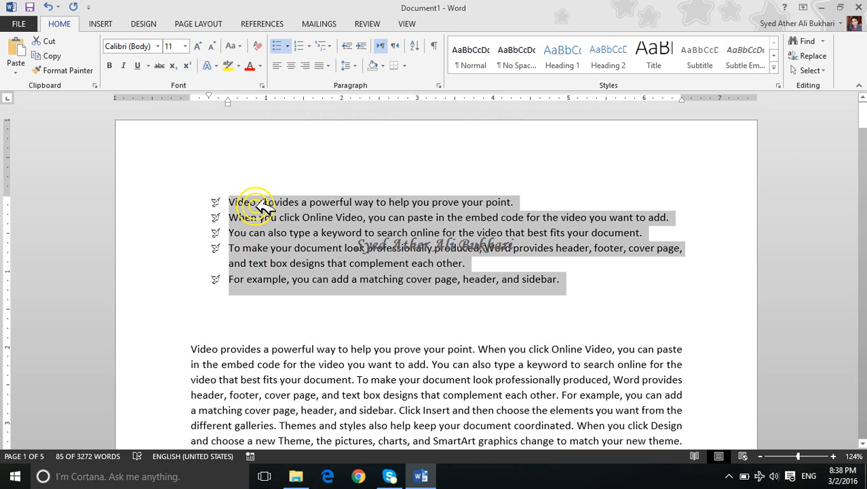
Step: Enlarge the bulleted list's text and bullets to font size 16
{"action": "key", "text": "ctrl+bracketright"}
{"action": "key", "text": "ctrl+bracketright"}
{"action": "key", "text": "ctrl+bracketright"}
{"action": "key", "text": "ctrl+bracketright"}
{"action": "key", "text": "ctrl+bracketright"}
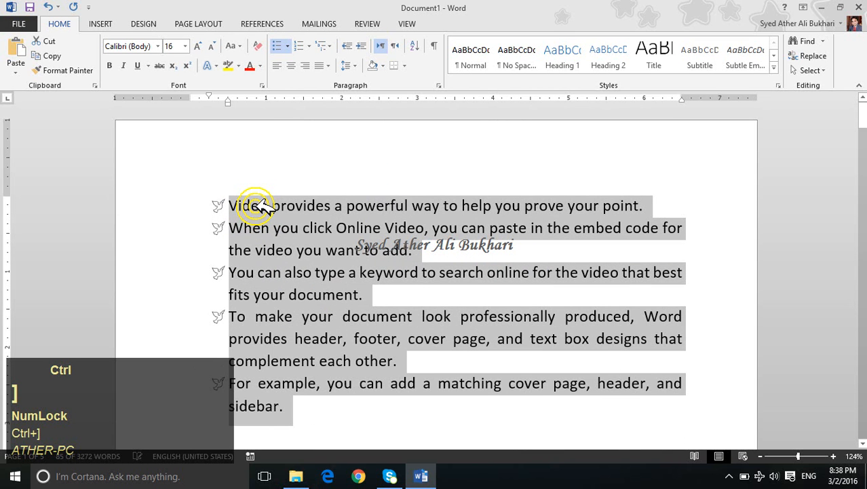
Step: Shrink the bulleted list's font size stepwise down to 9 and deselect the list
{"action": "key", "text": "ctrl+bracketleft"}
{"action": "key", "text": "ctrl+bracketleft"}
{"action": "key", "text": "ctrl+bracketleft"}
{"action": "key", "text": "ctrl+bracketleft"}
{"action": "key", "text": "ctrl+bracketleft"}
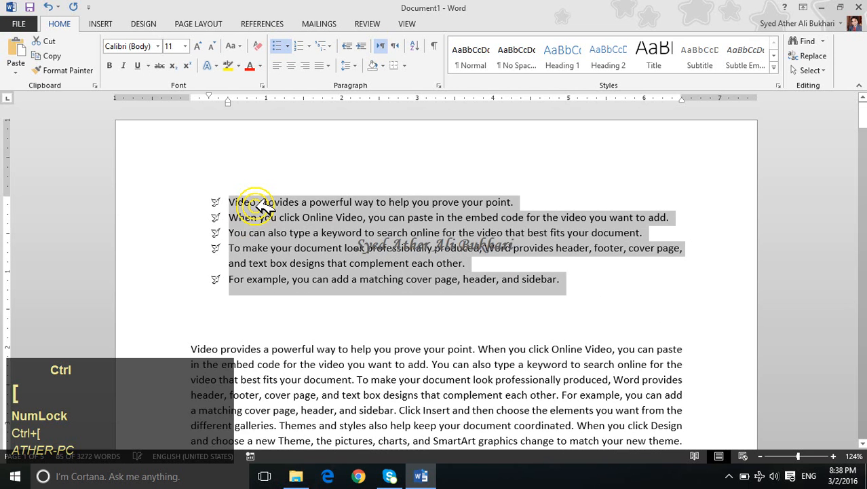
{"action": "key", "text": "ctrl+bracketleft"}
{"action": "key", "text": "ctrl+bracketleft"}
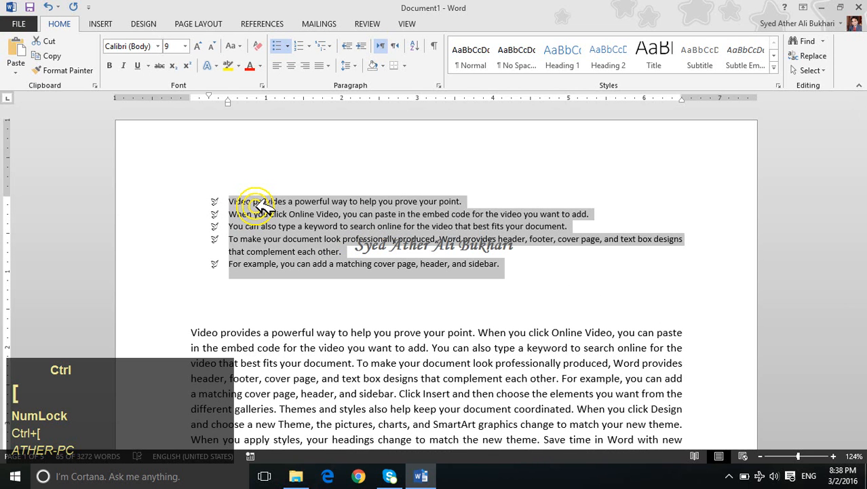
{"action": "left_click", "coordinate": [342, 264]}
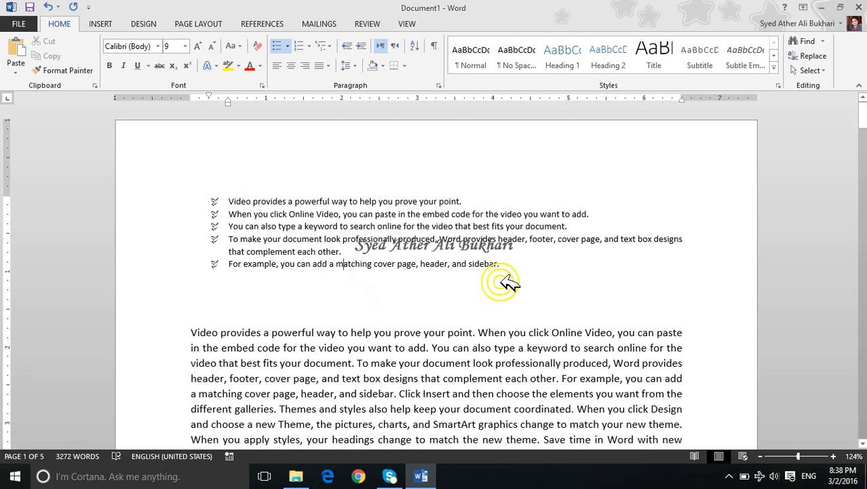
Step: Select all five bulleted paragraphs again and raise their font size to 11
{"action": "left_click_drag", "start_coordinate": [505, 265], "coordinate": [232, 178]}
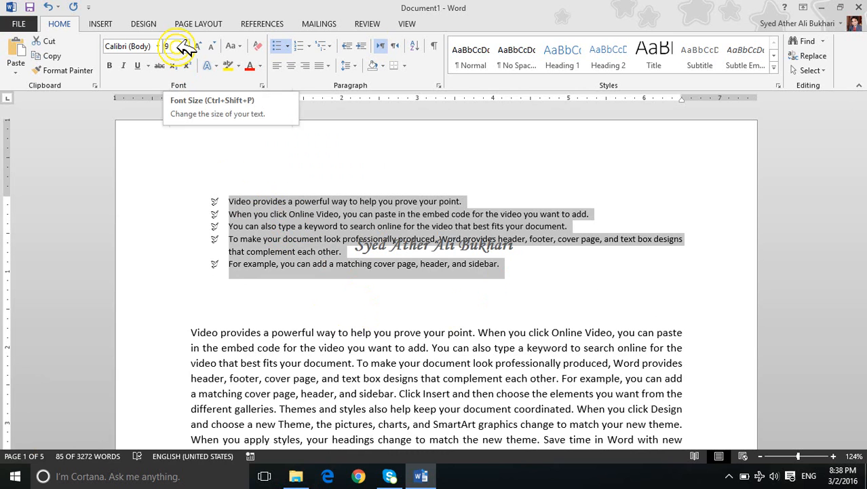
{"action": "key", "text": "ctrl+bracketright"}
{"action": "key", "text": "ctrl+bracketright"}
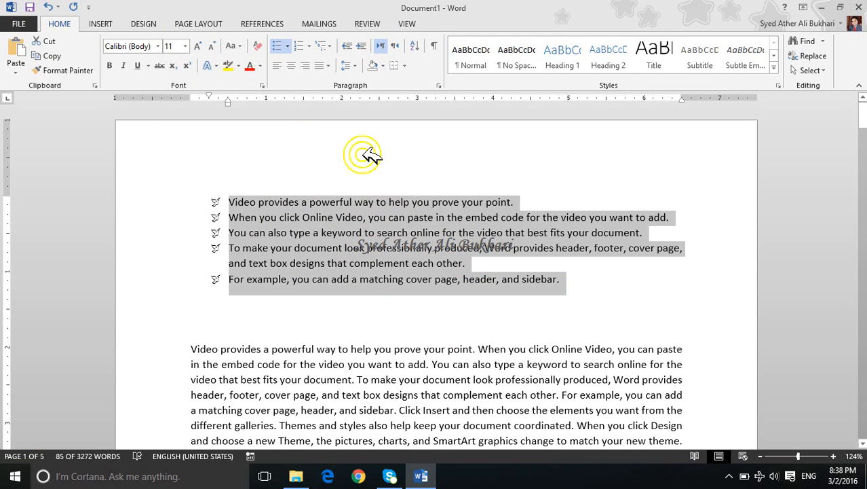
Step: Start defining a new bullet for the selected list and browse offline for a picture bullet on the computer
{"action": "left_click", "coordinate": [289, 47]}
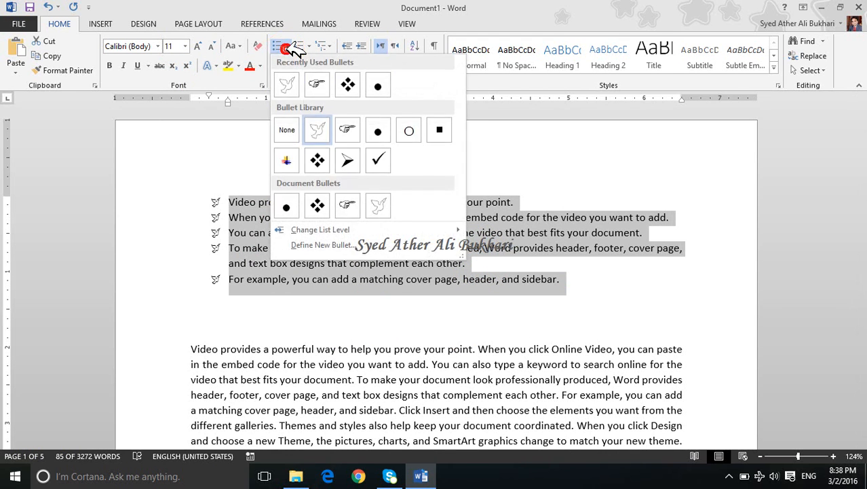
{"action": "left_click", "coordinate": [324, 243]}
{"action": "left_click", "coordinate": [421, 151]}
{"action": "left_click", "coordinate": [396, 266]}
{"action": "left_click", "coordinate": [425, 266]}
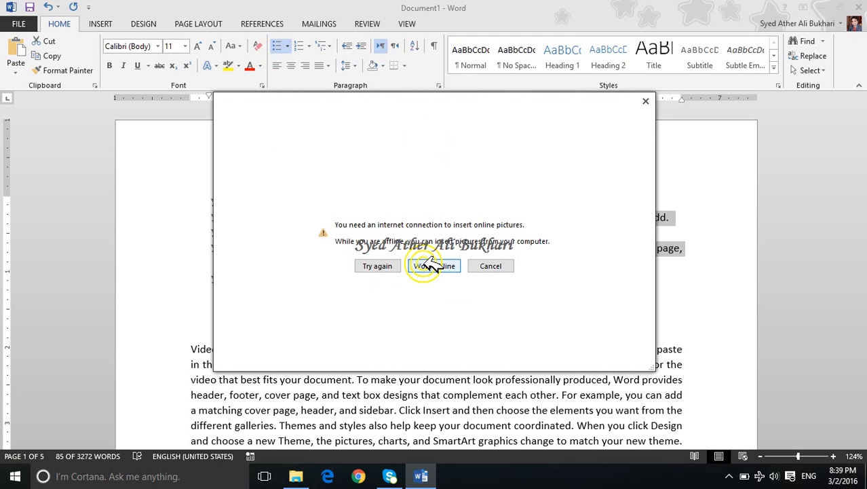
{"action": "left_click", "coordinate": [387, 265]}
{"action": "left_click", "coordinate": [416, 264]}
{"action": "left_click", "coordinate": [419, 264]}
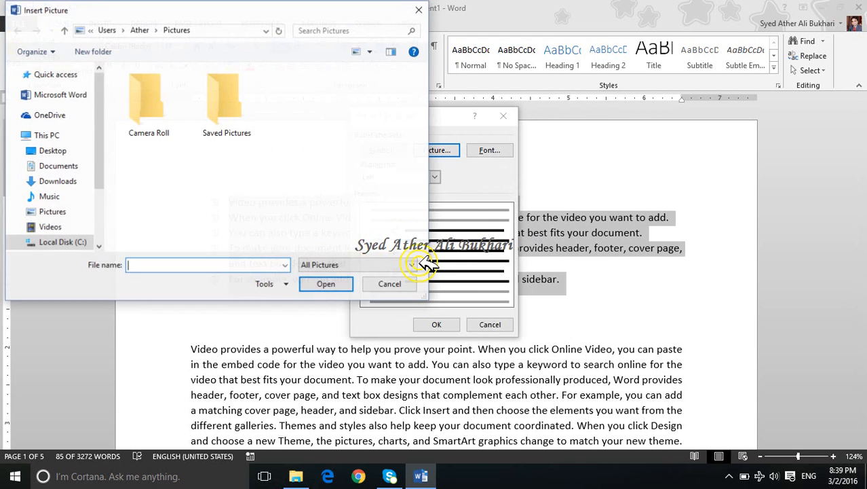
Step: Look through the Saved Pictures, Camera Roll and New Volume (F:) folders for a bullet picture, and leave the picture browser without choosing one
{"action": "left_click", "coordinate": [227, 126]}
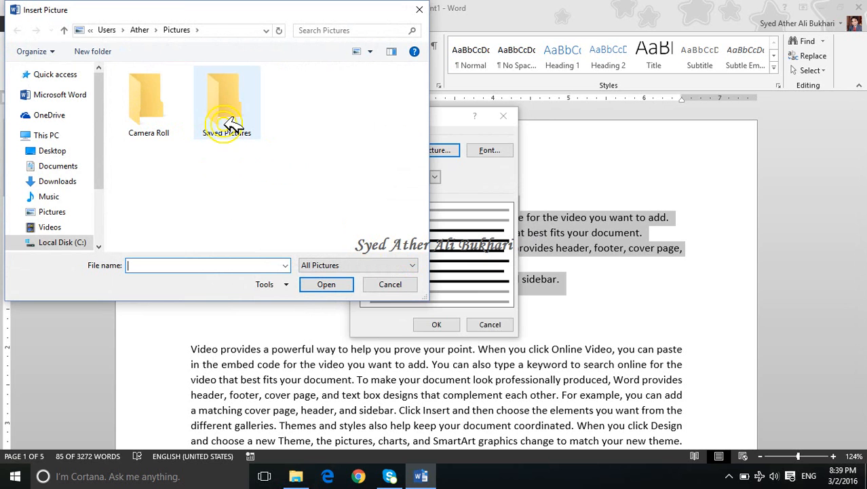
{"action": "double_click", "coordinate": [228, 126]}
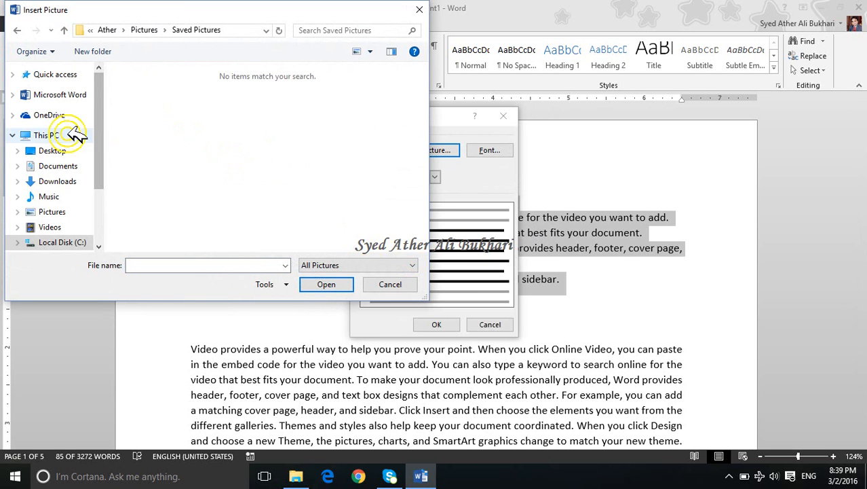
{"action": "left_click", "coordinate": [58, 207]}
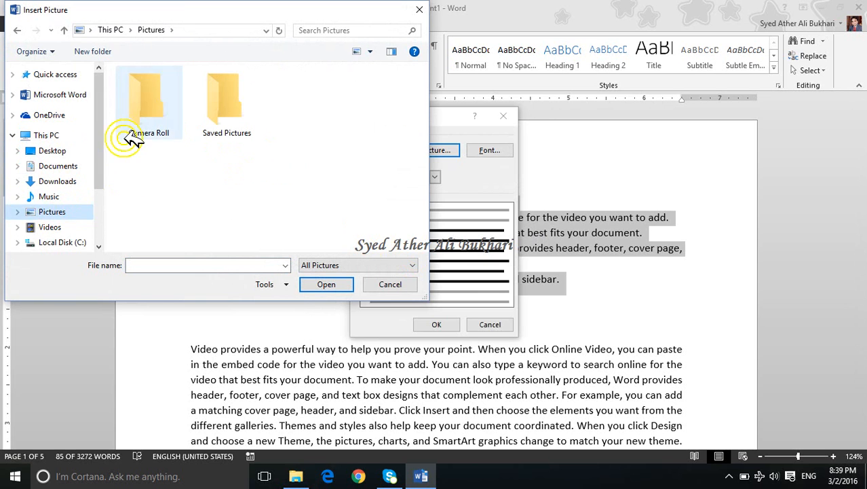
{"action": "double_click", "coordinate": [156, 112]}
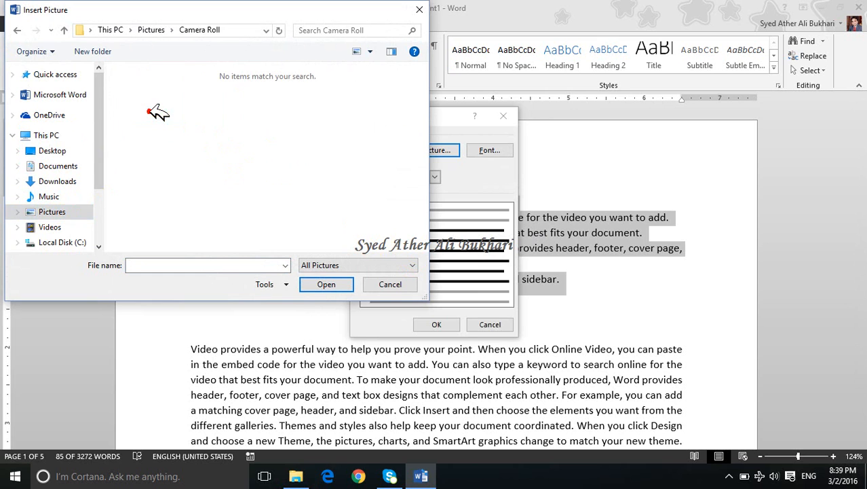
{"action": "left_click", "coordinate": [65, 31]}
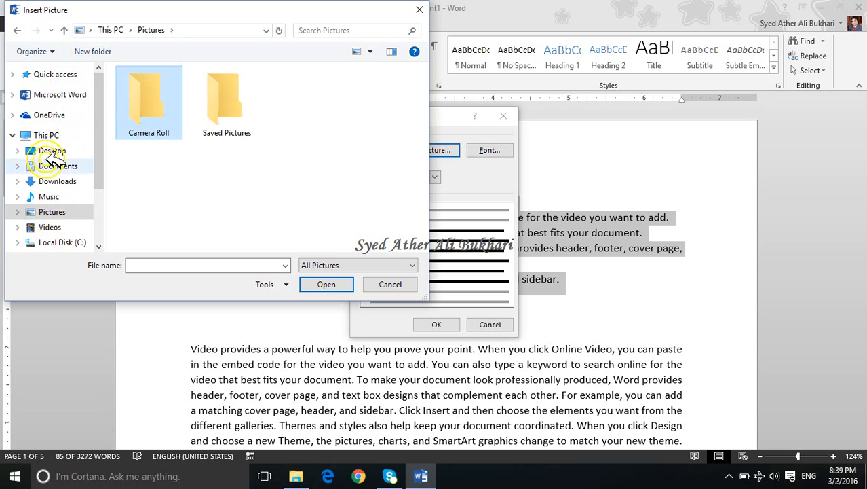
{"action": "left_click", "coordinate": [13, 136]}
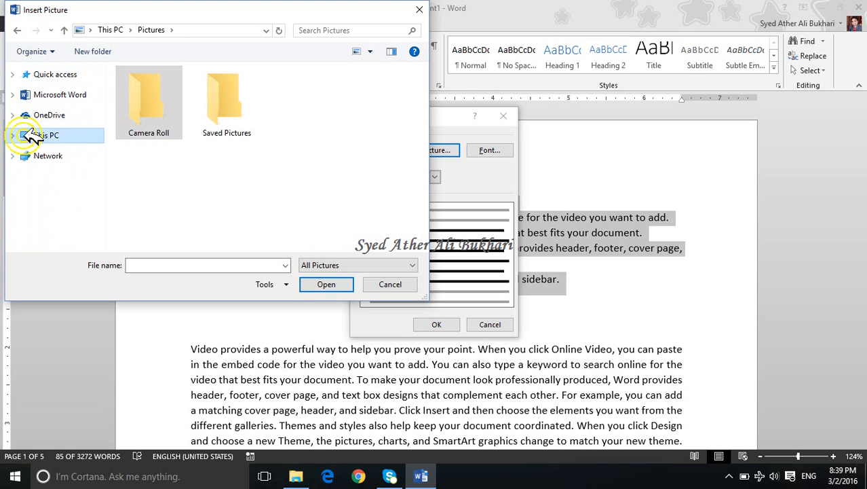
{"action": "left_click", "coordinate": [12, 135]}
{"action": "scroll", "coordinate": [102, 166], "scroll_direction": "down", "scroll_amount": 2}
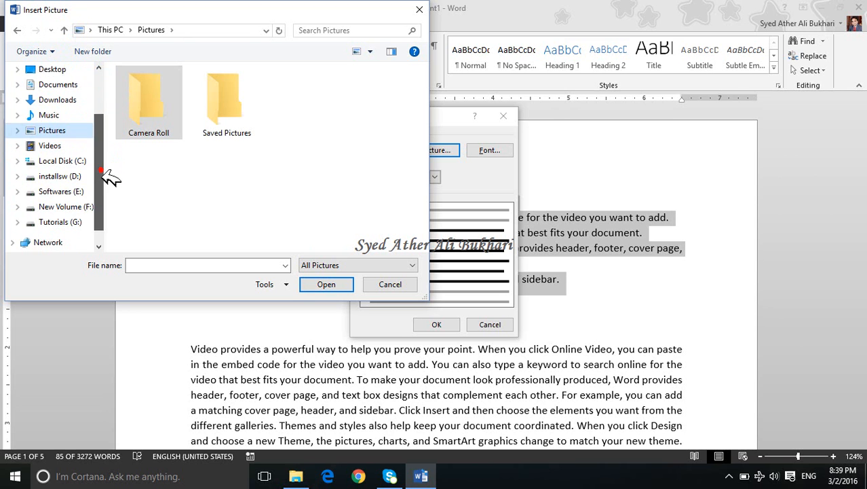
{"action": "left_click", "coordinate": [71, 192]}
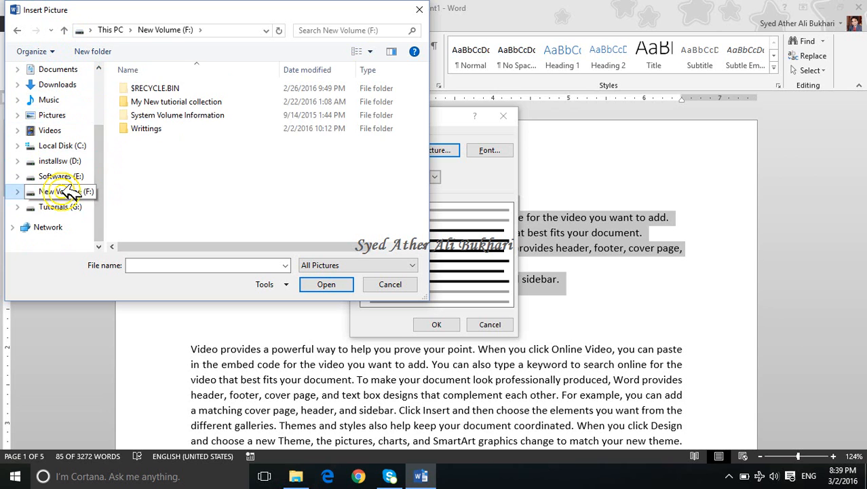
{"action": "left_click", "coordinate": [170, 131]}
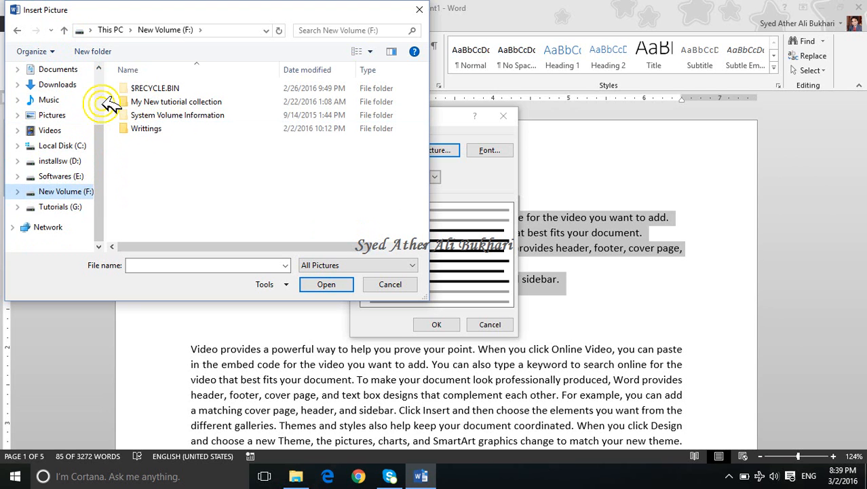
{"action": "left_click", "coordinate": [66, 30]}
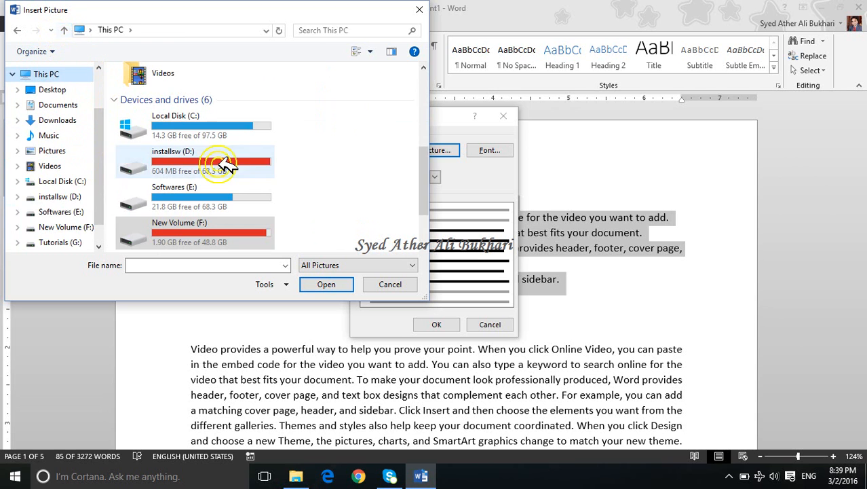
{"action": "left_click", "coordinate": [420, 9]}
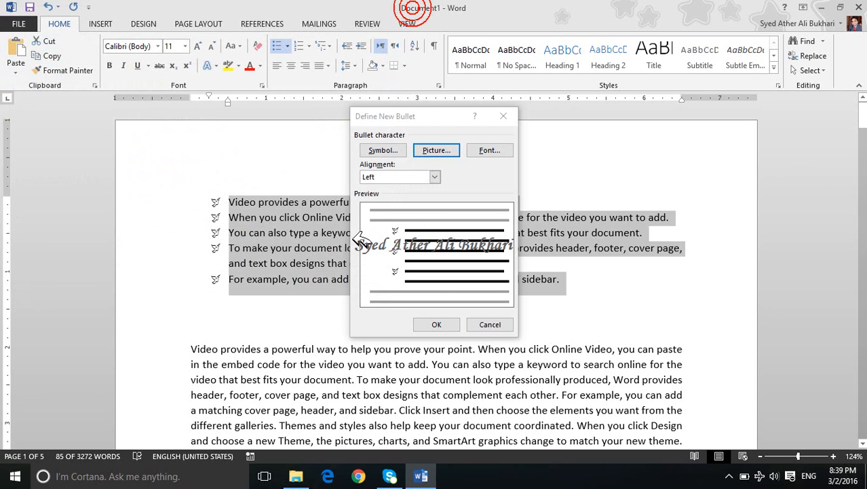
{"action": "left_click", "coordinate": [444, 148]}
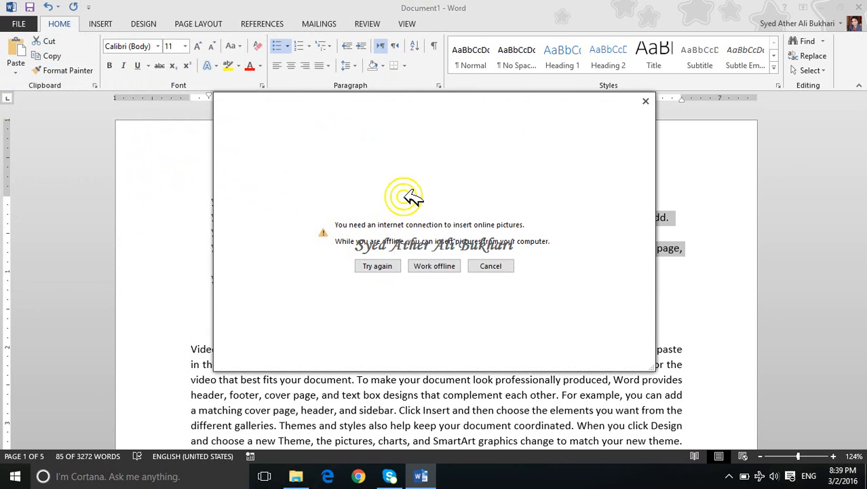
{"action": "left_click", "coordinate": [433, 266]}
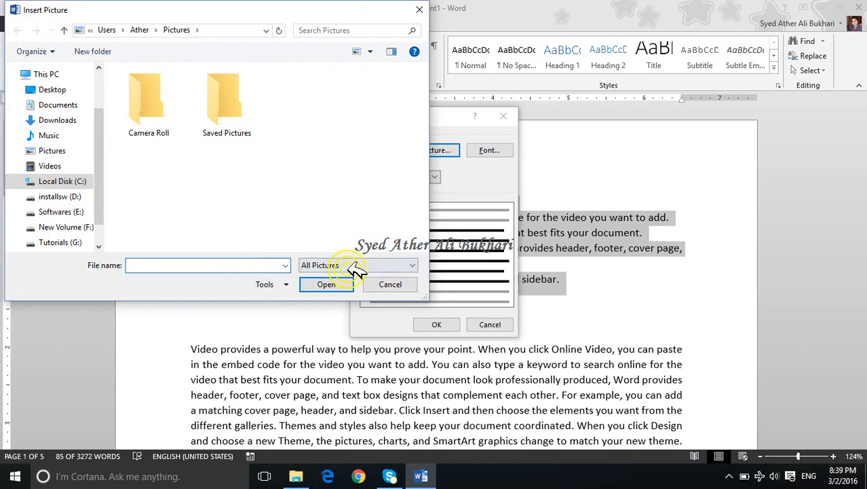
{"action": "left_click", "coordinate": [391, 284]}
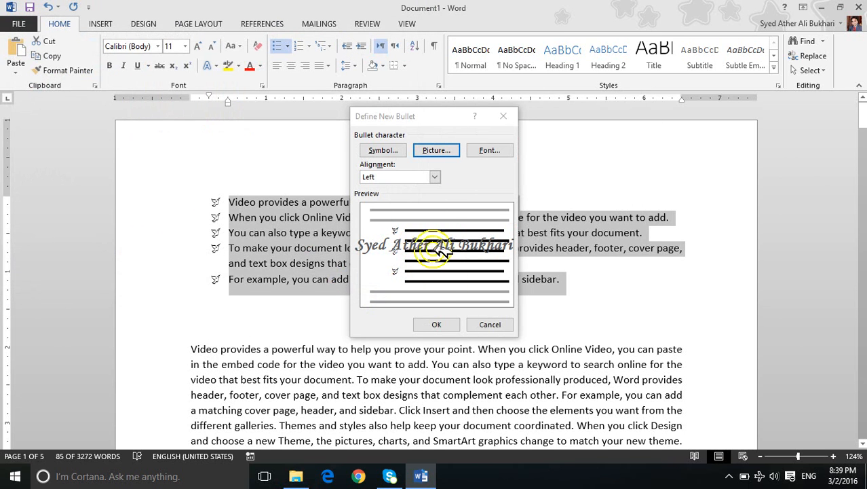
Step: Set the new bullet's complex scripts font to Segoe UI
{"action": "left_click", "coordinate": [496, 150]}
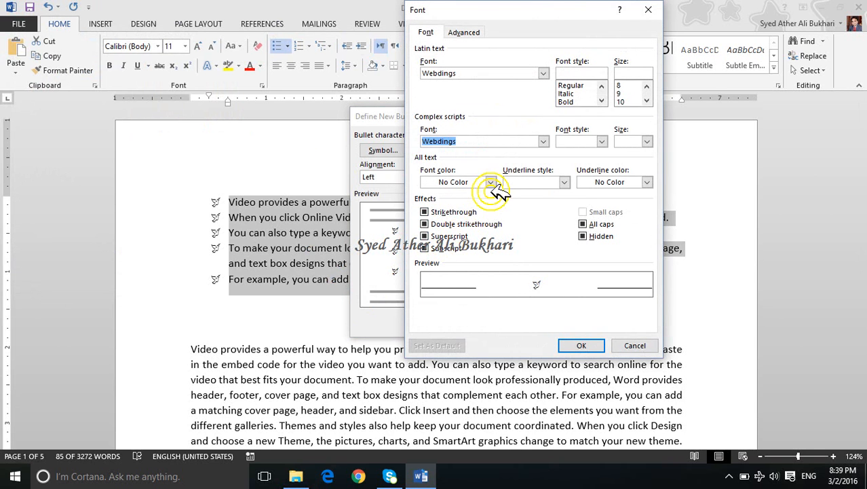
{"action": "left_click", "coordinate": [544, 141]}
{"action": "left_click", "coordinate": [497, 160]}
{"action": "key", "text": "Down"}
{"action": "key", "text": "Down"}
{"action": "key", "text": "Down"}
{"action": "key", "text": "Down"}
{"action": "key", "text": "Down"}
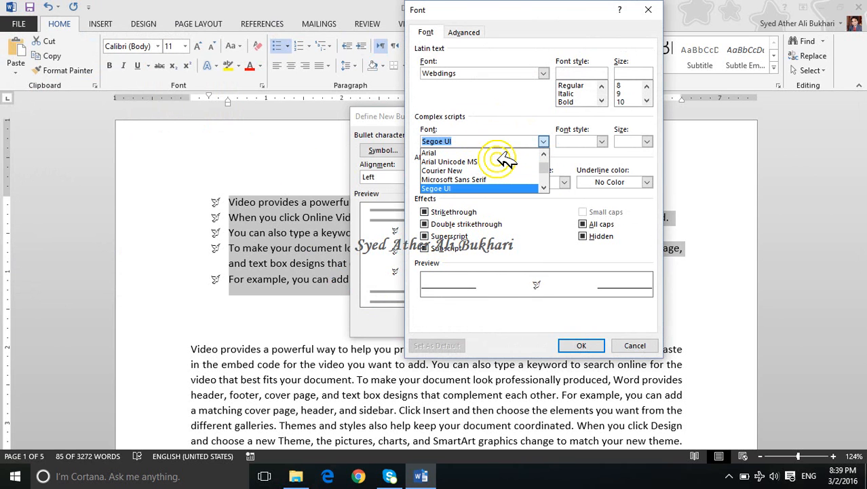
Step: Set the new bullet's Latin text font to Wingdings and apply the bullet to the list
{"action": "left_click", "coordinate": [466, 68]}
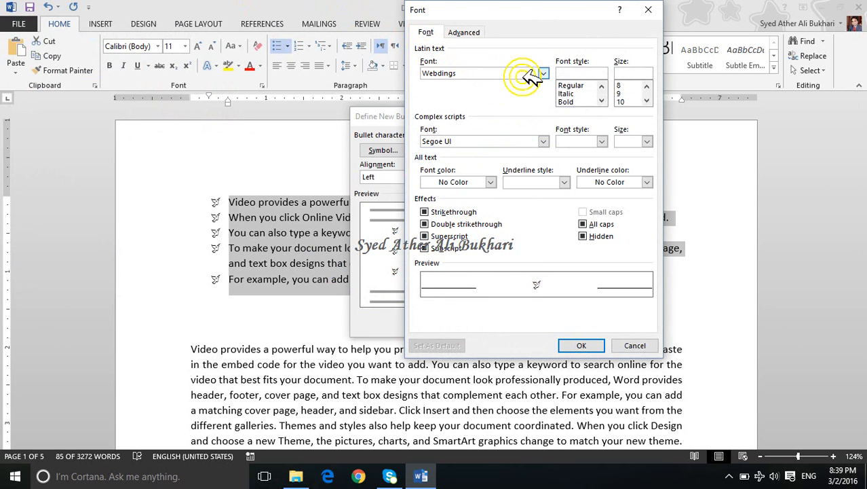
{"action": "left_click", "coordinate": [543, 73]}
{"action": "left_click", "coordinate": [522, 91]}
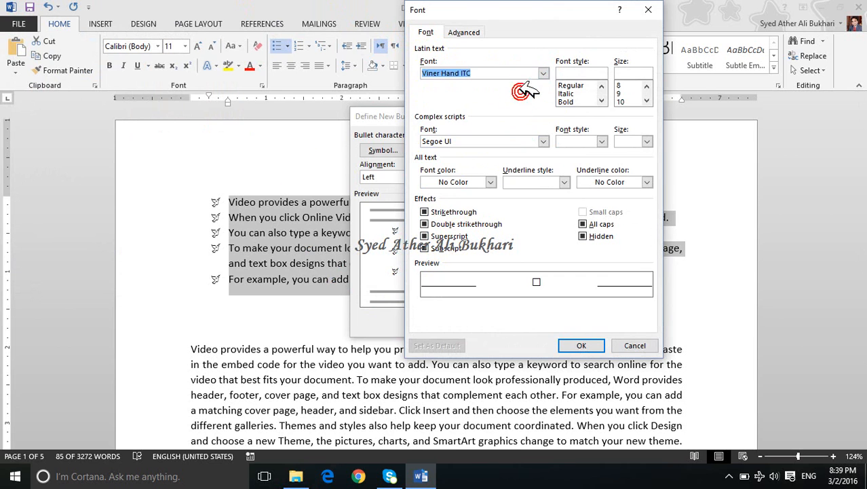
{"action": "key", "text": "Down"}
{"action": "key", "text": "Down"}
{"action": "key", "text": "Down"}
{"action": "key", "text": "Down"}
{"action": "key", "text": "Down"}
{"action": "key", "text": "Down"}
{"action": "key", "text": "Down"}
{"action": "key", "text": "Down"}
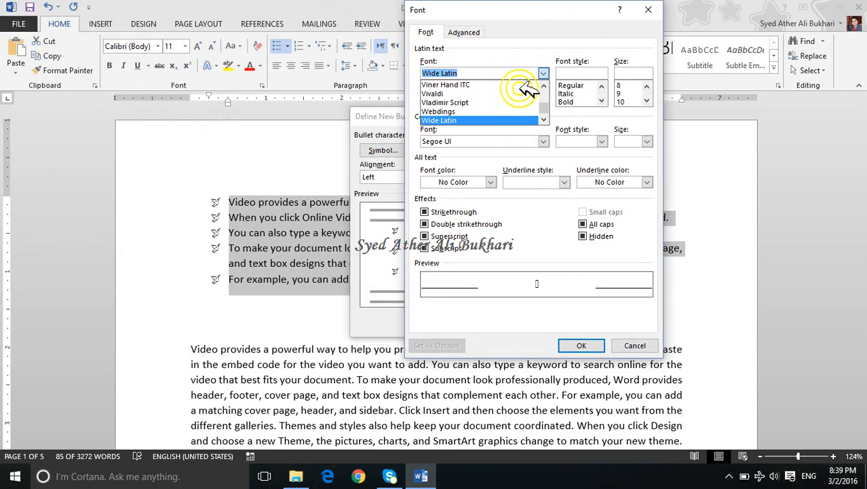
{"action": "key", "text": "Up"}
{"action": "key", "text": "Up"}
{"action": "key", "text": "Up"}
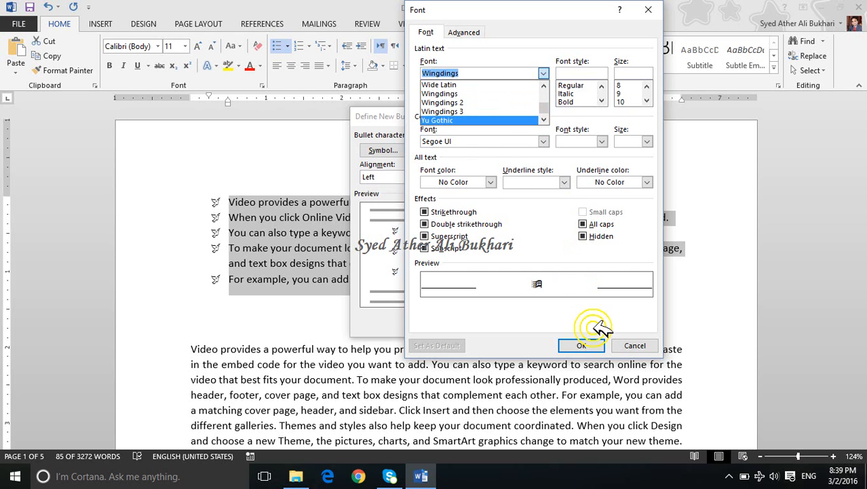
{"action": "left_click", "coordinate": [495, 93]}
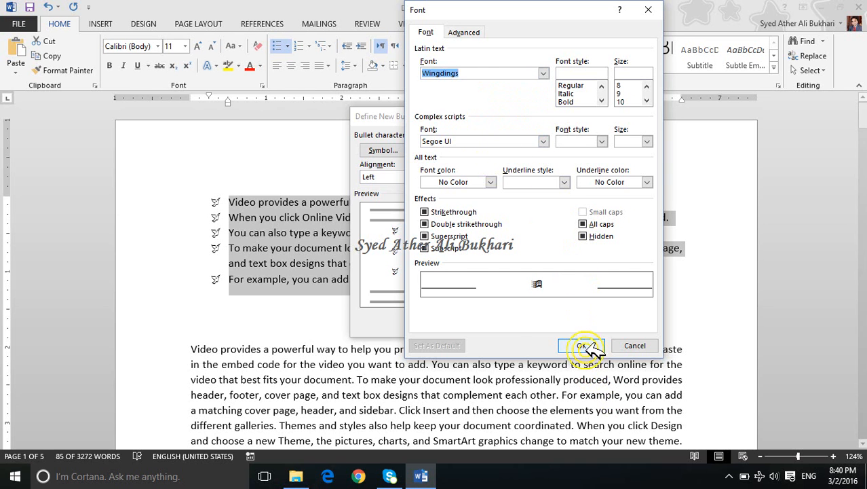
{"action": "left_click", "coordinate": [582, 346]}
{"action": "left_click", "coordinate": [437, 323]}
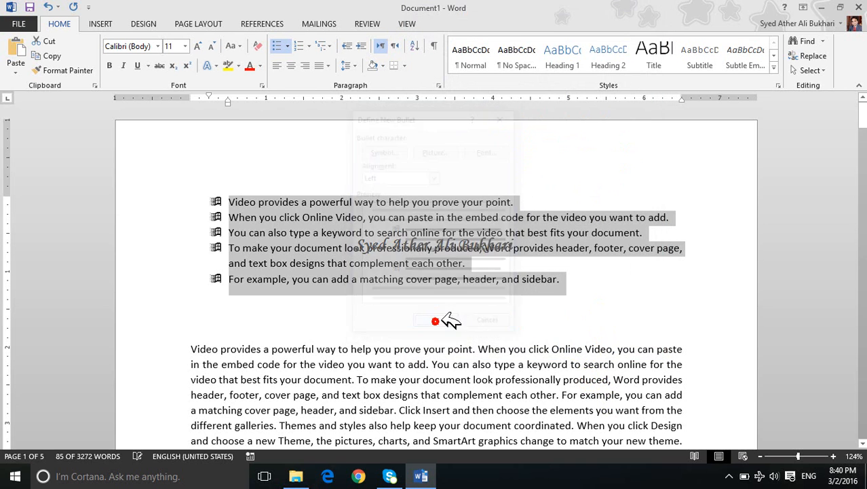
Step: Select all five list paragraphs, replace their bullets with numbering and switch the number format to lowercase Roman numerals (i., ii., iii.)
{"action": "left_click", "coordinate": [497, 319]}
{"action": "left_click_drag", "start_coordinate": [625, 278], "coordinate": [241, 175]}
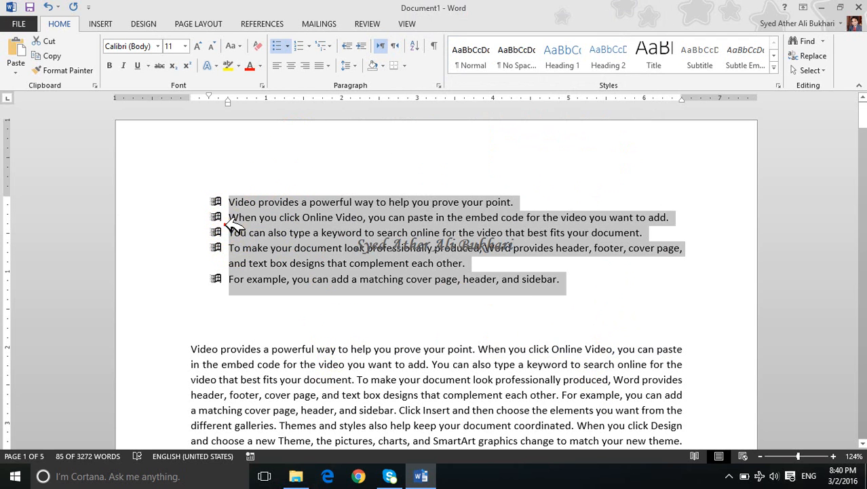
{"action": "left_click", "coordinate": [226, 218]}
{"action": "left_click_drag", "start_coordinate": [231, 200], "coordinate": [585, 277]}
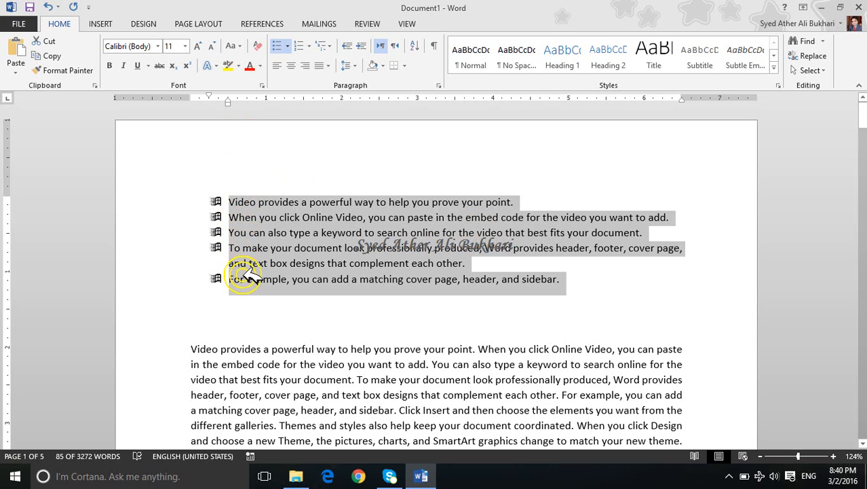
{"action": "left_click", "coordinate": [301, 46]}
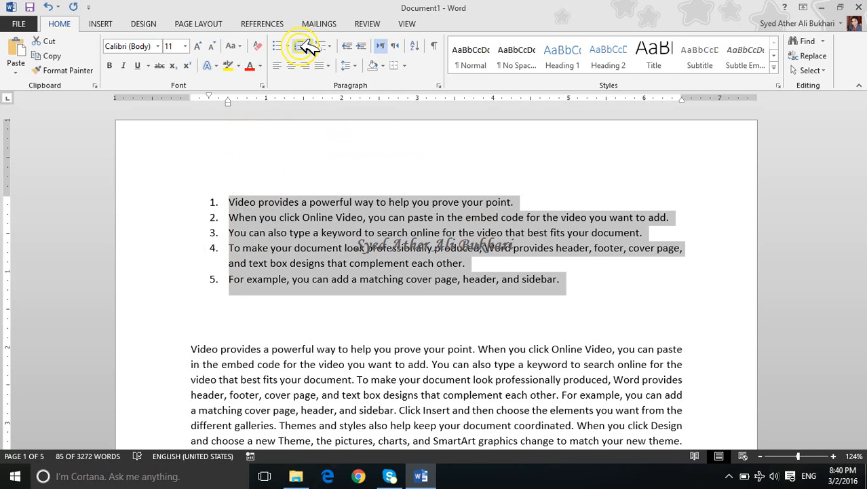
{"action": "left_click", "coordinate": [311, 45]}
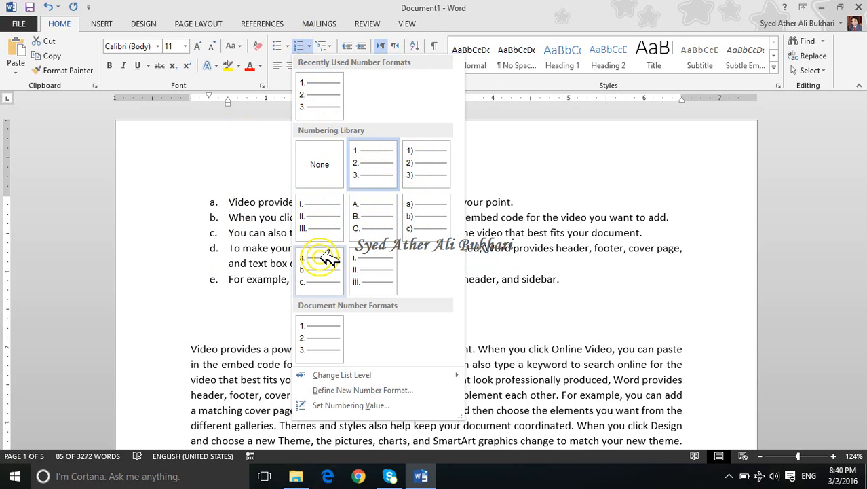
{"action": "left_click", "coordinate": [375, 268]}
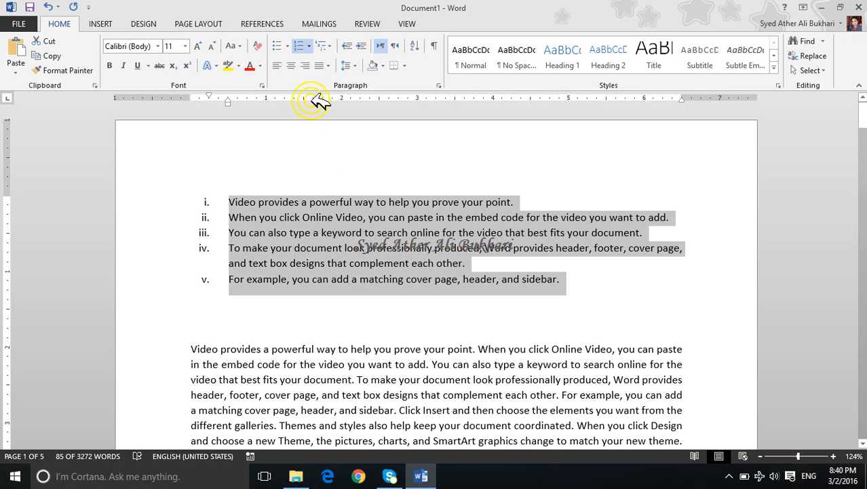
Step: Define a new number format for the selected list using the Arabic letter number style (أ، ب، ت) and apply it
{"action": "left_click", "coordinate": [312, 45]}
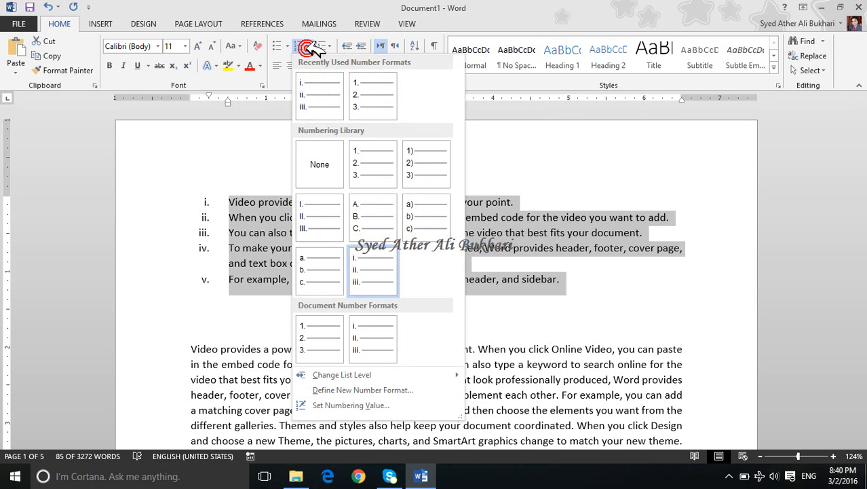
{"action": "left_click", "coordinate": [348, 378]}
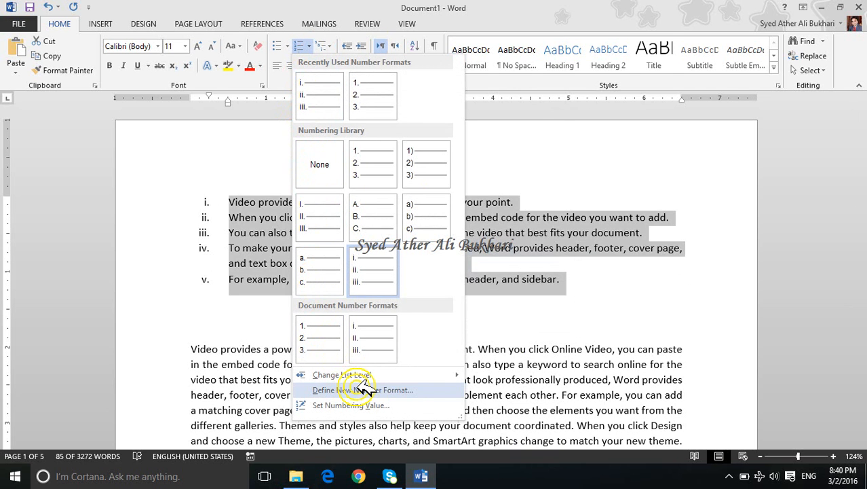
{"action": "left_click", "coordinate": [358, 389]}
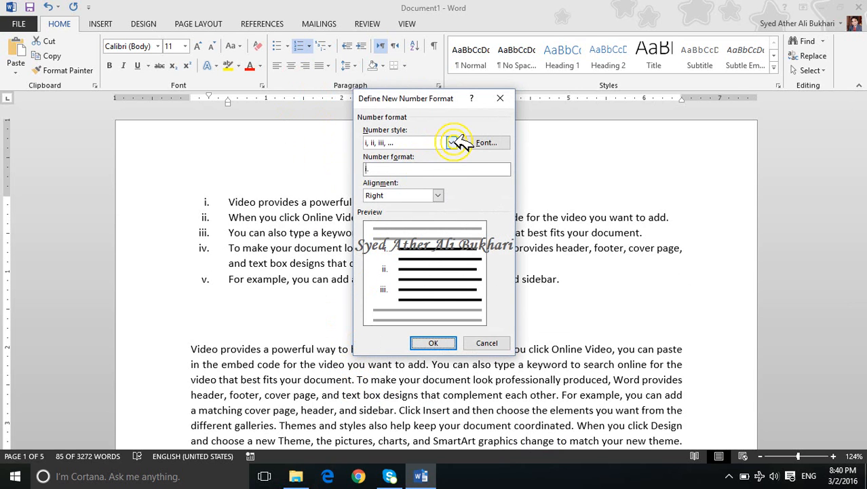
{"action": "left_click", "coordinate": [452, 143]}
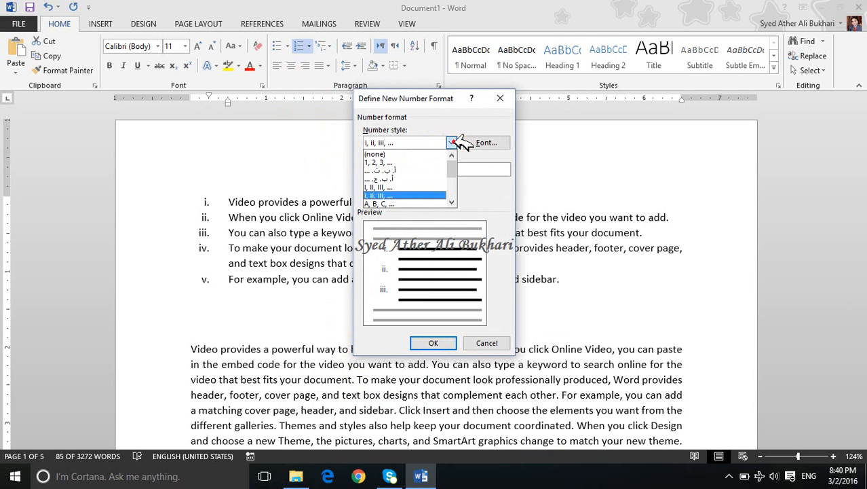
{"action": "left_click", "coordinate": [439, 169]}
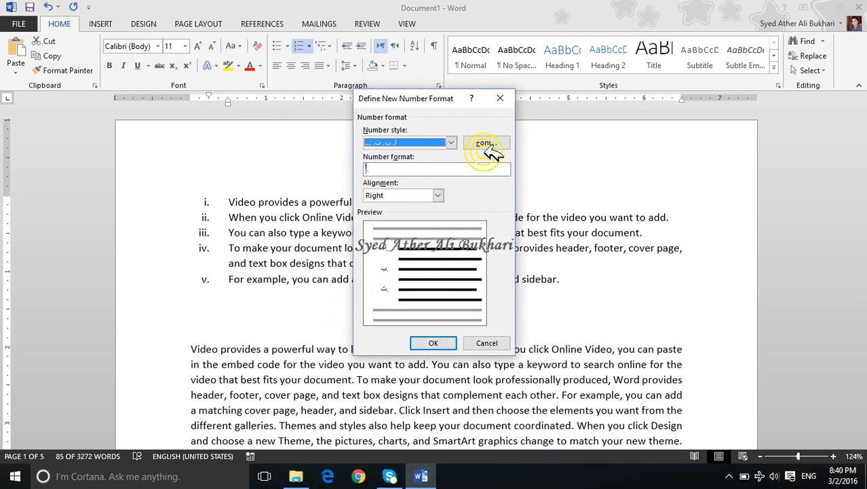
{"action": "left_click", "coordinate": [484, 143]}
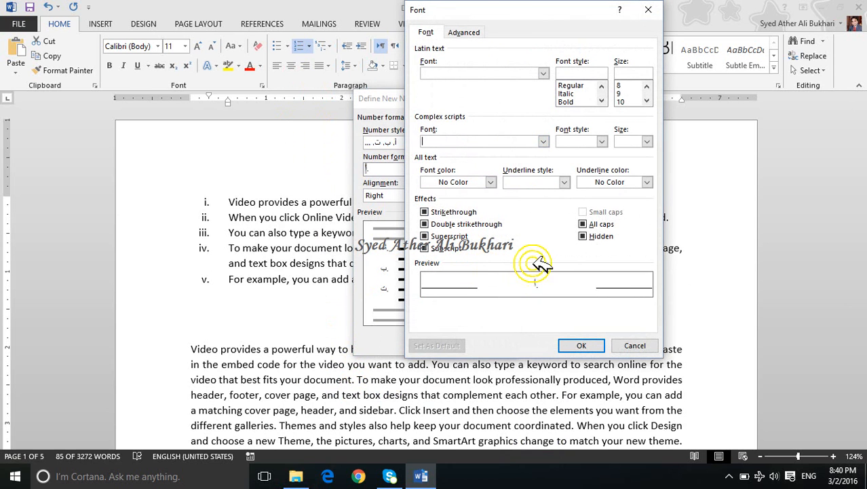
{"action": "left_click", "coordinate": [565, 182]}
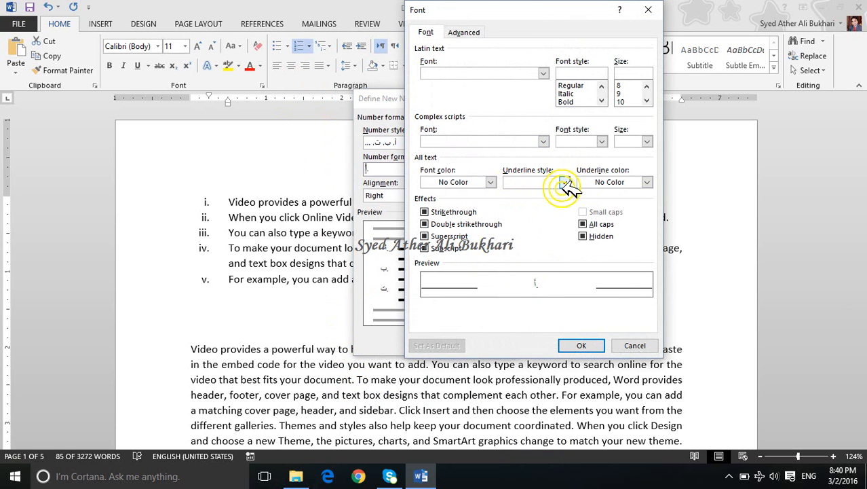
{"action": "left_click", "coordinate": [582, 346]}
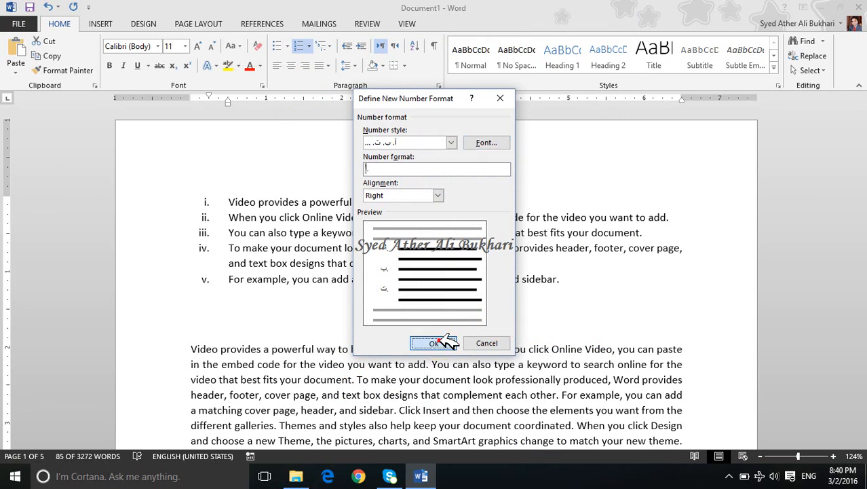
{"action": "left_click", "coordinate": [435, 343]}
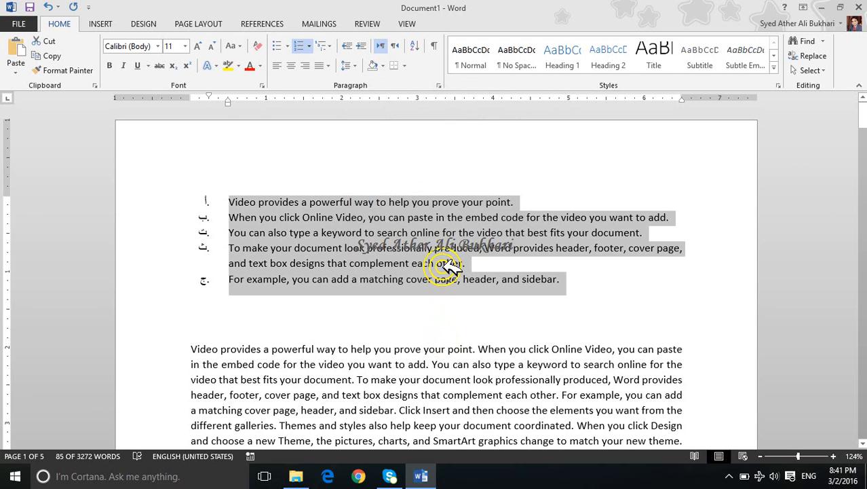
Step: Switch the list's numbering to capital letters (A., B., C.), and then to plain numbers (1., 2., 3.)
{"action": "left_click", "coordinate": [312, 42]}
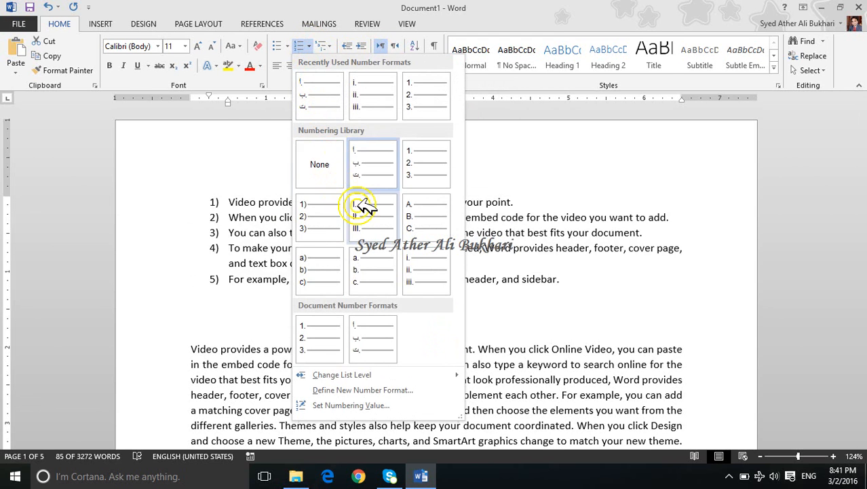
{"action": "left_click", "coordinate": [421, 215]}
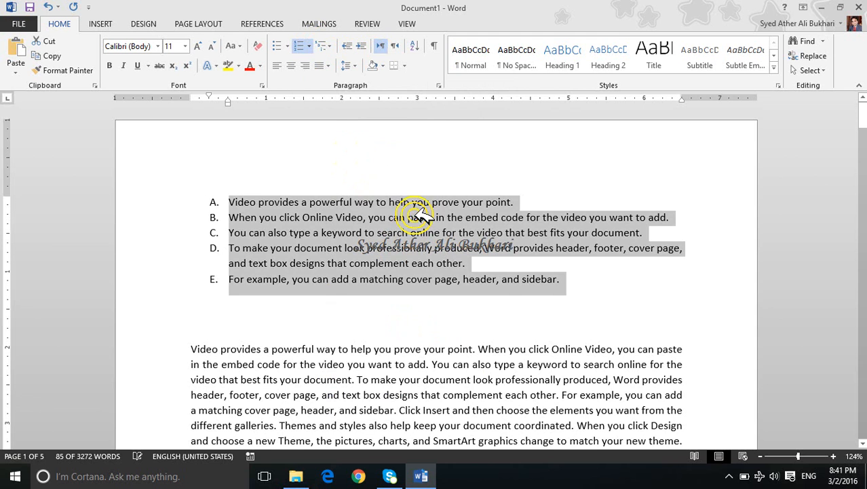
{"action": "left_click", "coordinate": [297, 44]}
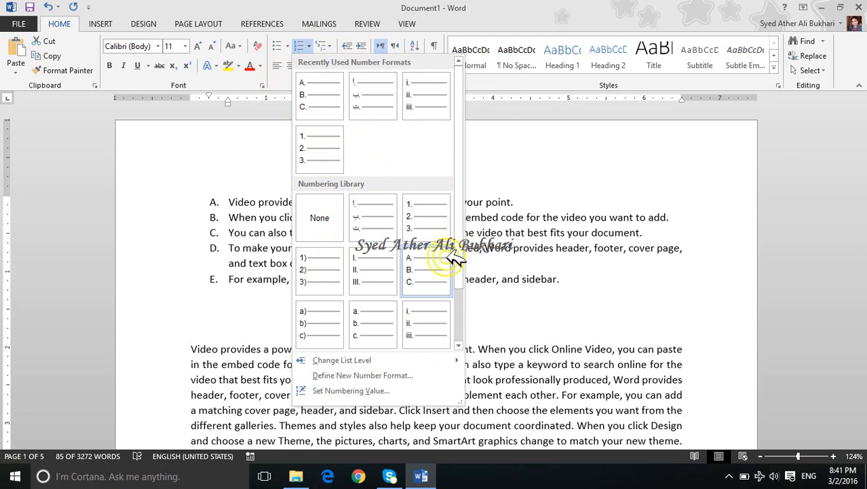
{"action": "left_click", "coordinate": [434, 229]}
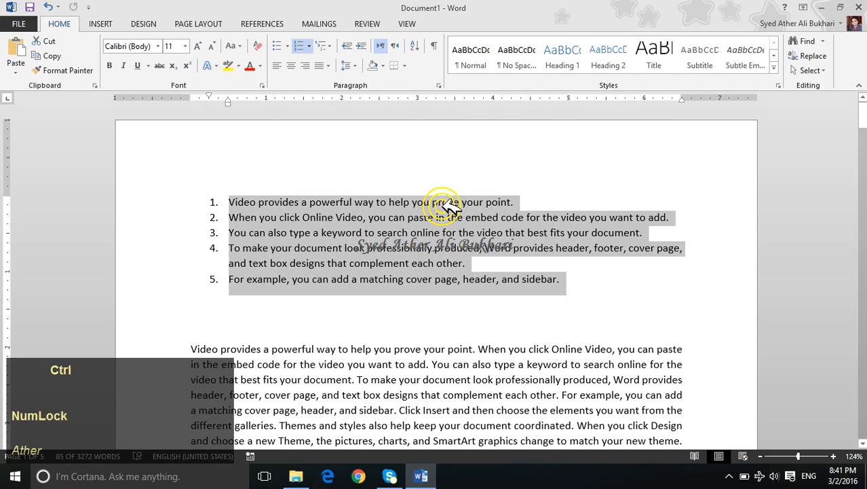
Step: Apply the default round bullets to the selected list and undo the change
{"action": "key", "text": "ctrl+shift+l"}
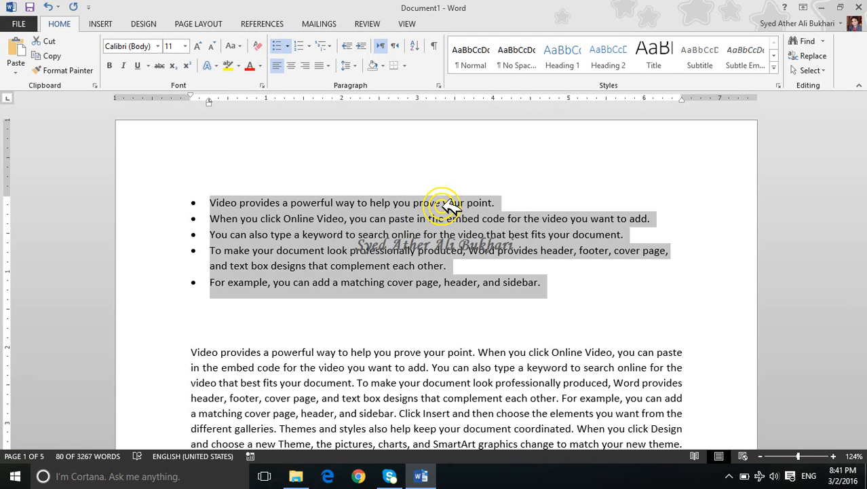
{"action": "key", "text": "ctrl+z"}
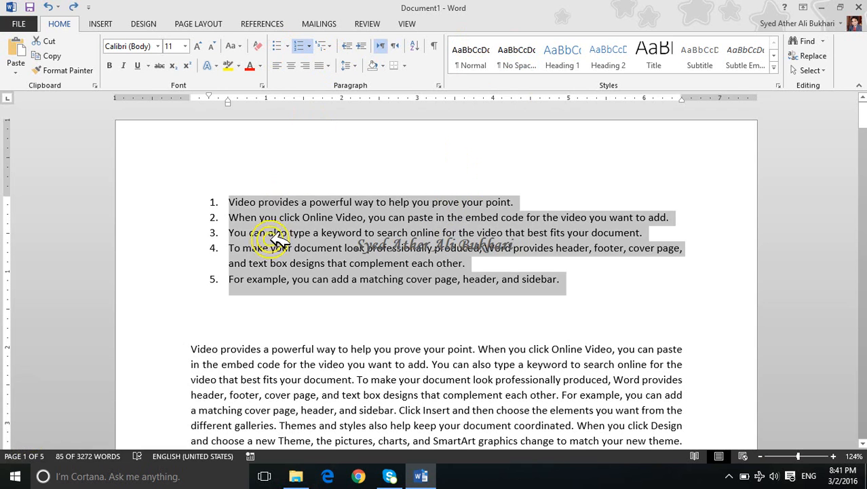
Step: Demote the third and fourth list paragraphs to the second list level
{"action": "left_click", "coordinate": [231, 232]}
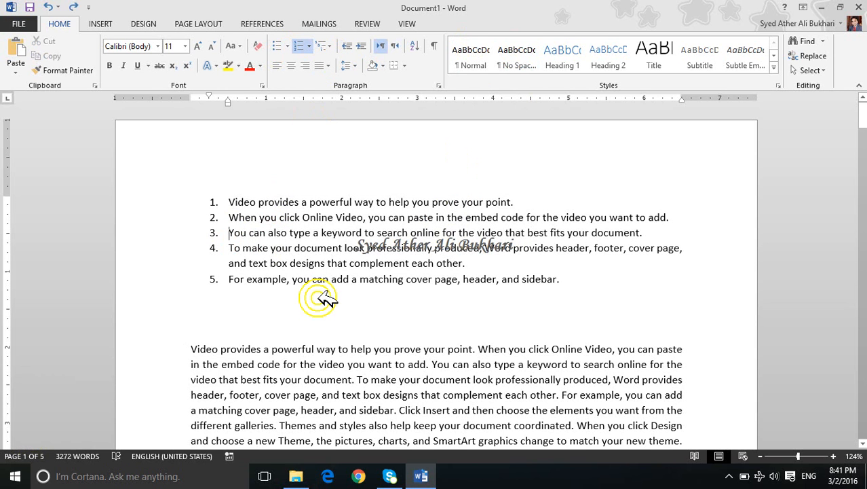
{"action": "key", "text": "Tab"}
{"action": "key", "text": "Down"}
{"action": "key", "text": "Left"}
{"action": "key", "text": "Left"}
{"action": "key", "text": "Left"}
{"action": "key", "text": "Left"}
{"action": "key", "text": "Num_Lock"}
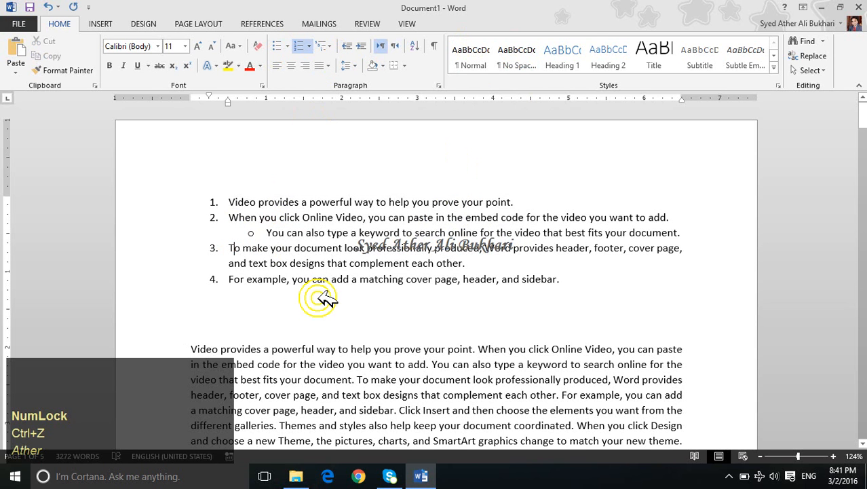
{"action": "key", "text": "Tab"}
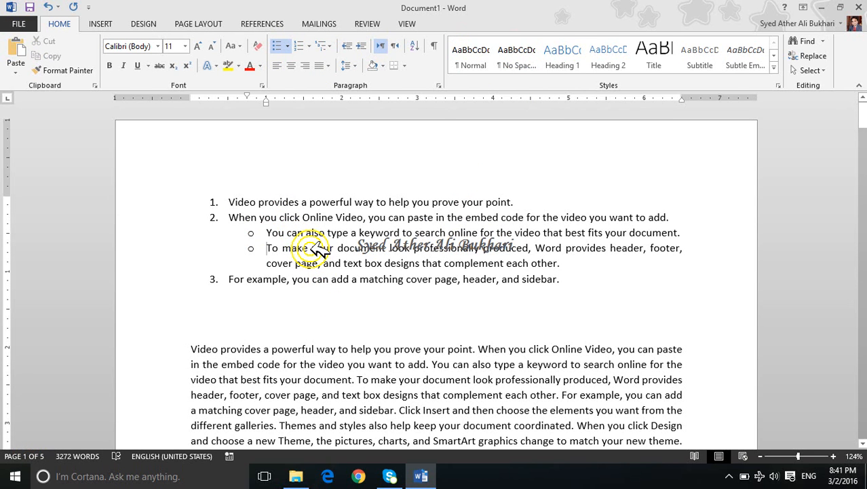
Step: Apply the 1) a) i) multilevel list format to the whole list and demote the fourth paragraph to the third level
{"action": "left_click_drag", "start_coordinate": [198, 200], "coordinate": [305, 303]}
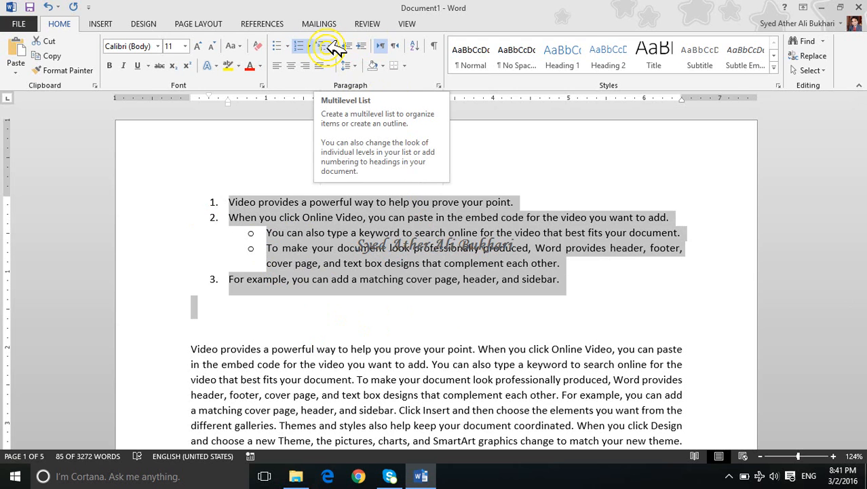
{"action": "left_click", "coordinate": [328, 46]}
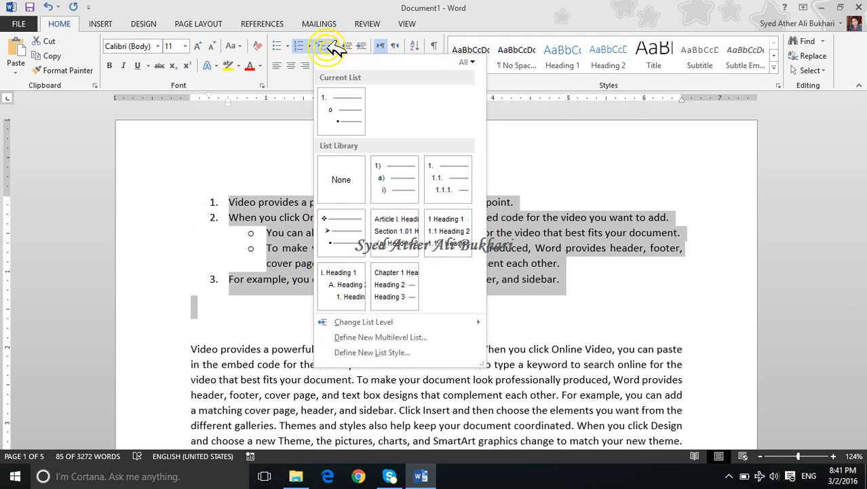
{"action": "mouse_move", "coordinate": [385, 186]}
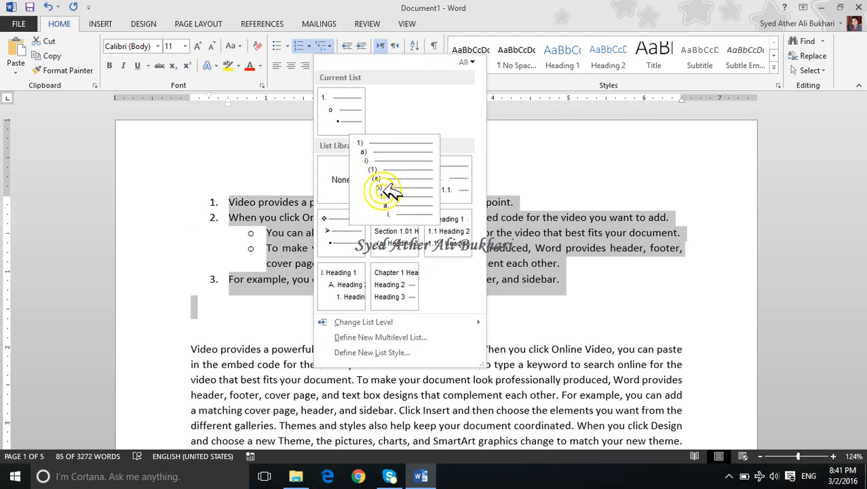
{"action": "left_click", "coordinate": [396, 200]}
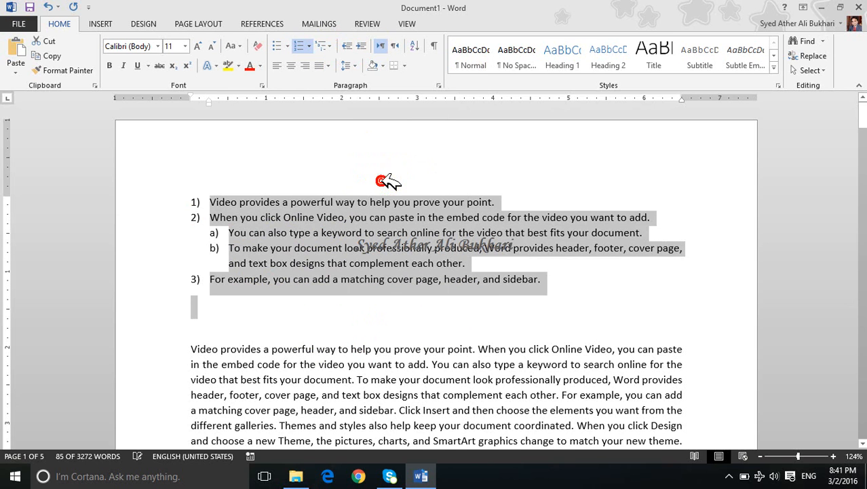
{"action": "left_click", "coordinate": [236, 251]}
{"action": "key", "text": "Tab"}
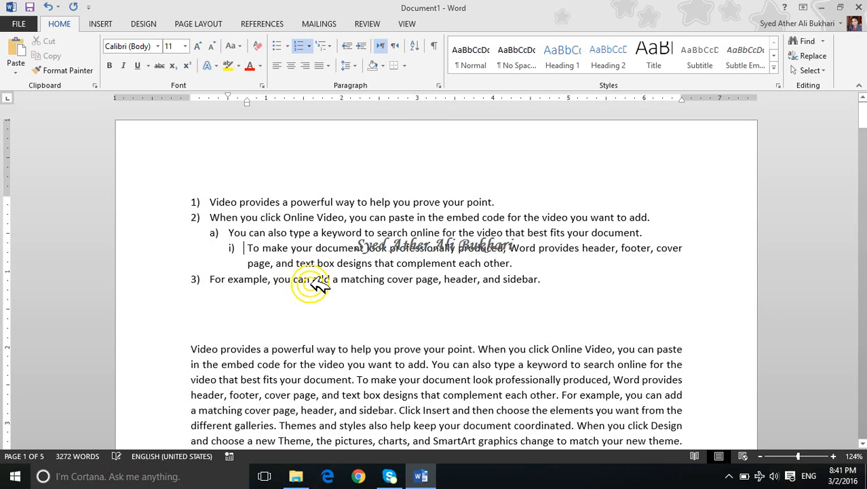
Step: Select the whole list, change its list level to the third level, i), and undo the change
{"action": "left_click_drag", "start_coordinate": [563, 278], "coordinate": [228, 174]}
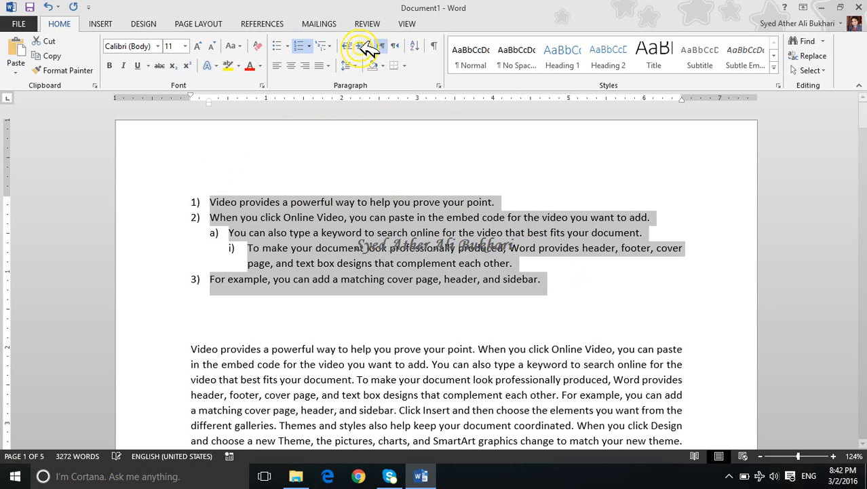
{"action": "left_click", "coordinate": [330, 43]}
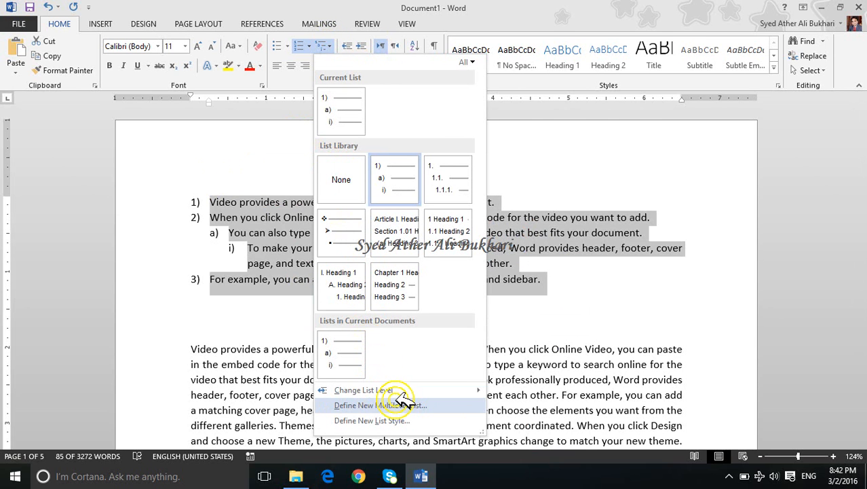
{"action": "mouse_move", "coordinate": [392, 294]}
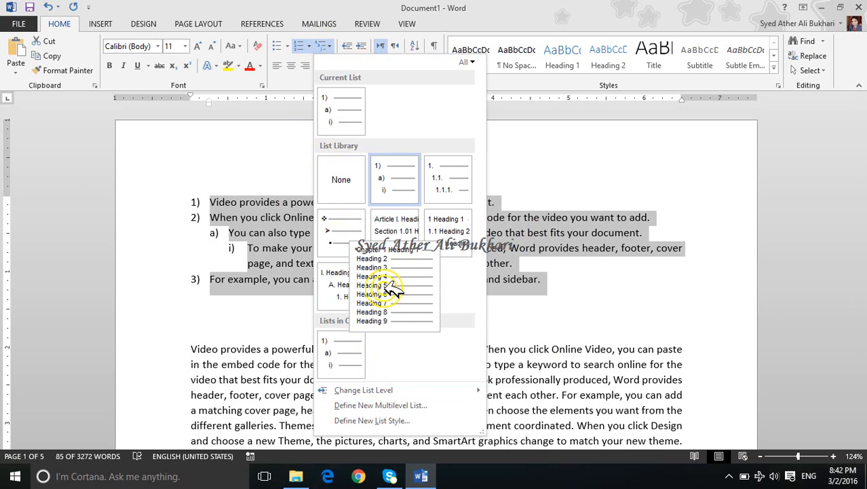
{"action": "mouse_move", "coordinate": [343, 293]}
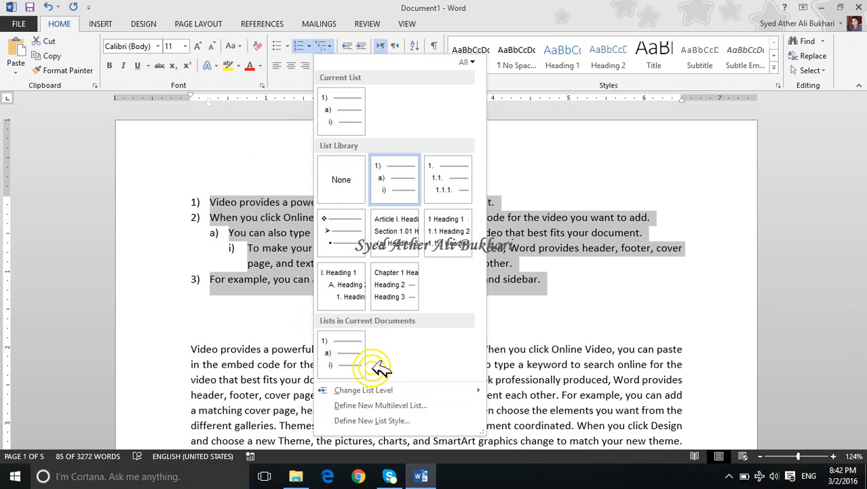
{"action": "mouse_move", "coordinate": [412, 389]}
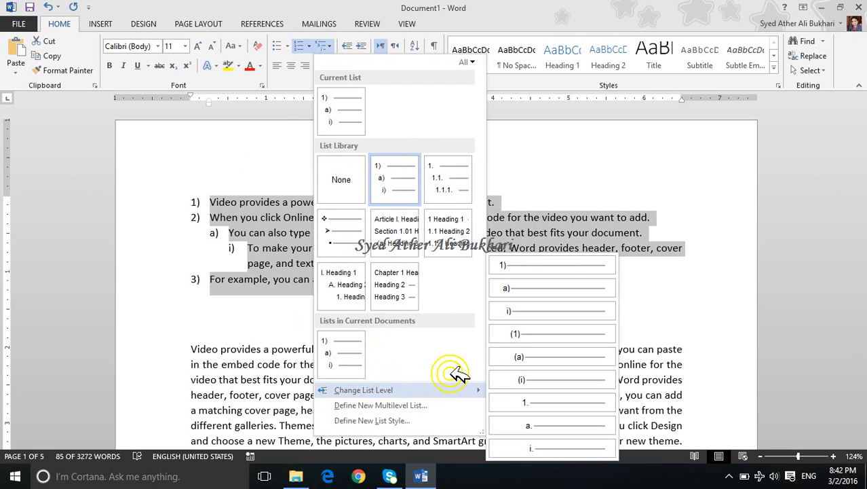
{"action": "left_click", "coordinate": [520, 310]}
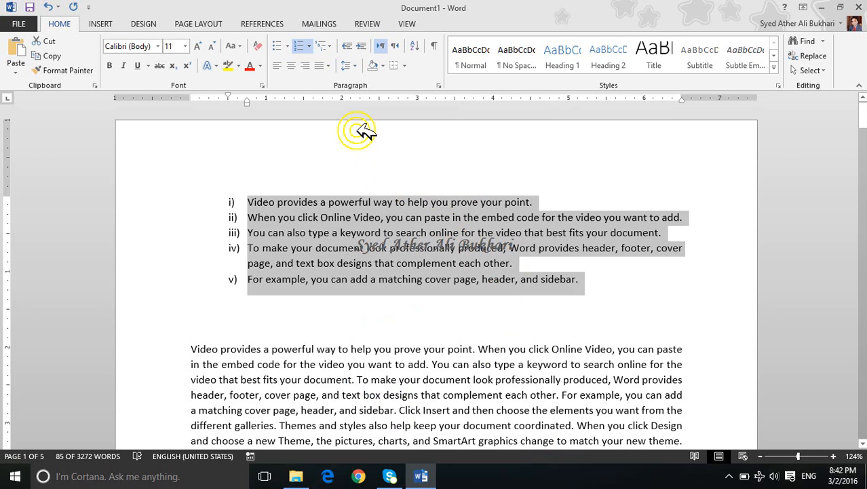
{"action": "left_click", "coordinate": [329, 46]}
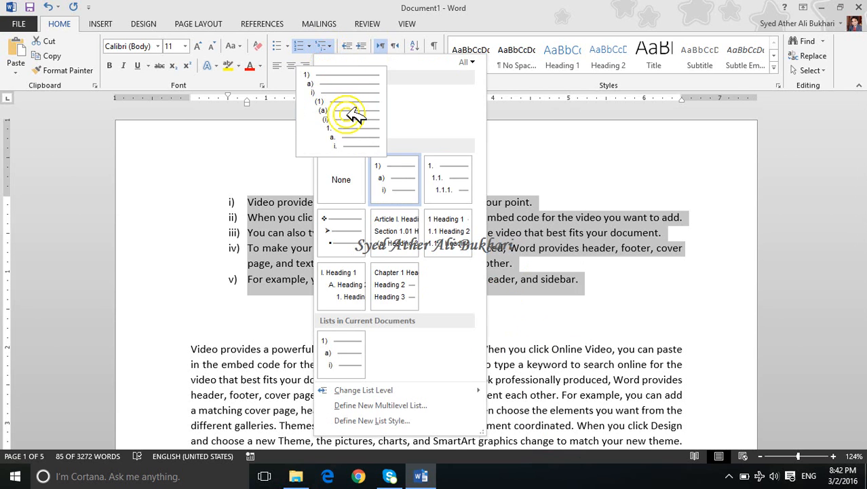
{"action": "left_click", "coordinate": [556, 217]}
{"action": "key", "text": "ctrl+z"}
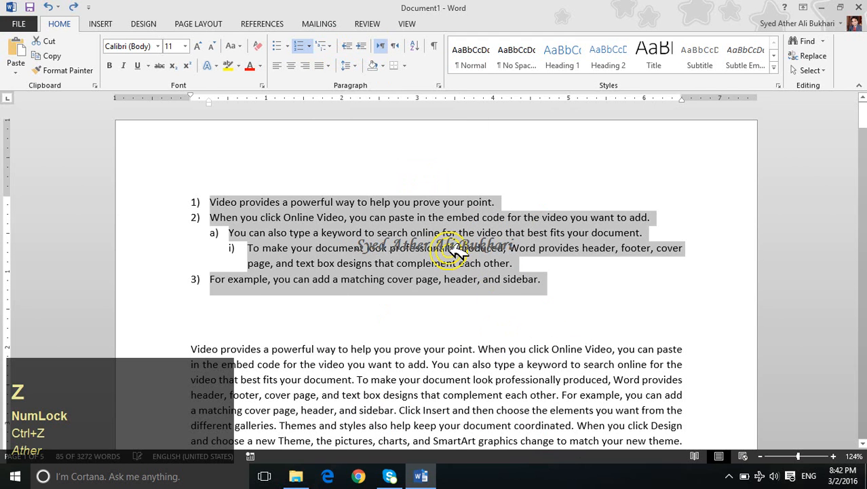
Step: Examine the number format and position settings of levels 2 through 8 in a new multilevel list definition and accept it
{"action": "left_click", "coordinate": [326, 46]}
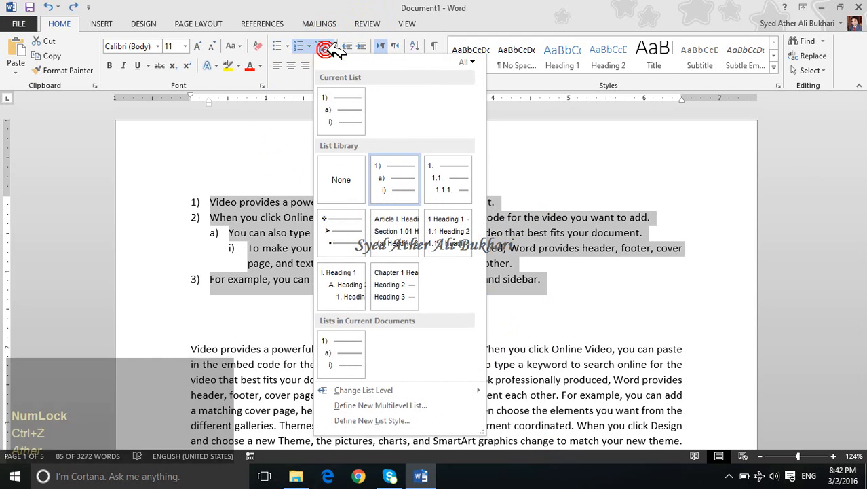
{"action": "left_click", "coordinate": [380, 404]}
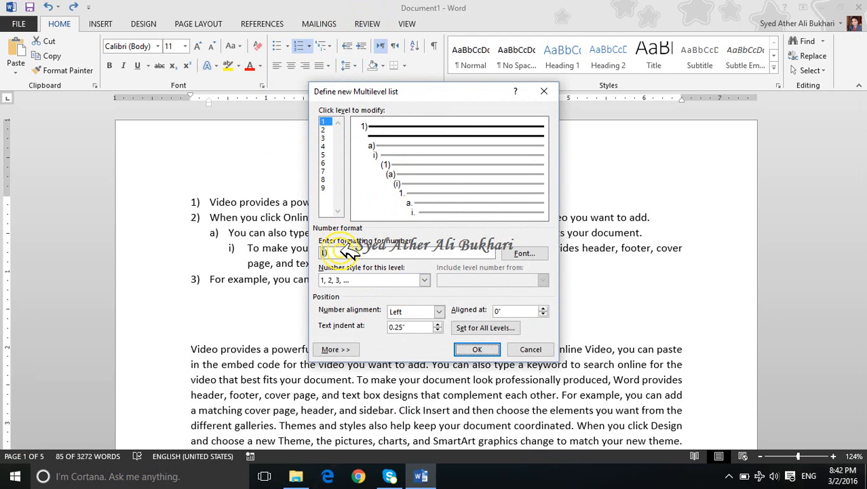
{"action": "left_click", "coordinate": [325, 138]}
{"action": "left_click", "coordinate": [328, 146]}
{"action": "left_click", "coordinate": [326, 154]}
{"action": "left_click", "coordinate": [327, 163]}
{"action": "left_click", "coordinate": [327, 171]}
{"action": "left_click", "coordinate": [328, 180]}
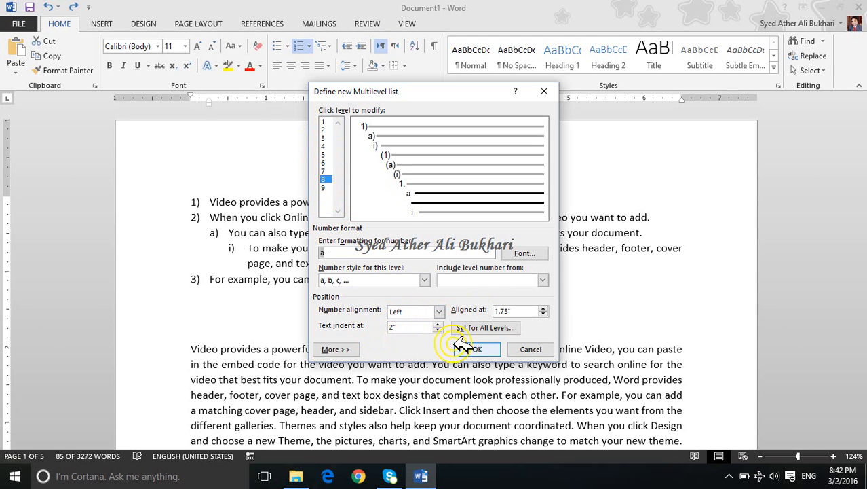
{"action": "left_click", "coordinate": [498, 350]}
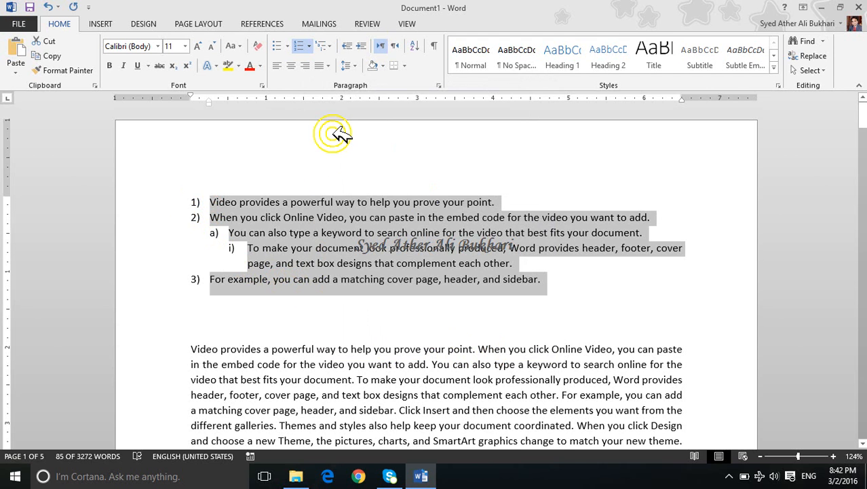
Step: Shade the phrase "Online Video, you can paste in the embed" in the second list paragraph light gray
{"action": "left_click", "coordinate": [372, 124]}
{"action": "left_click_drag", "start_coordinate": [306, 218], "coordinate": [480, 218]}
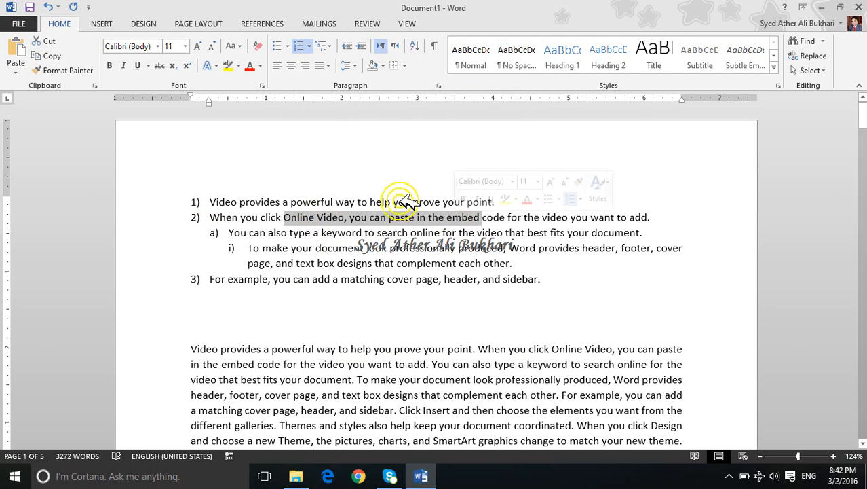
{"action": "left_click", "coordinate": [384, 64]}
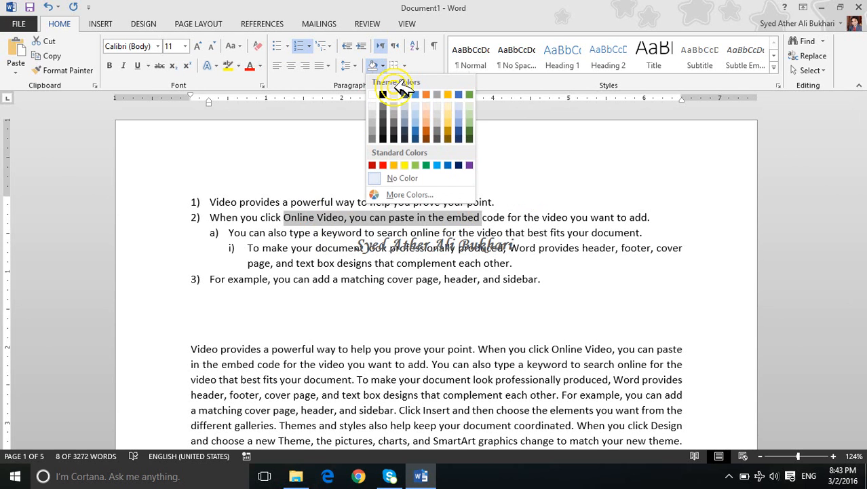
{"action": "left_click", "coordinate": [374, 115]}
{"action": "left_click", "coordinate": [450, 237]}
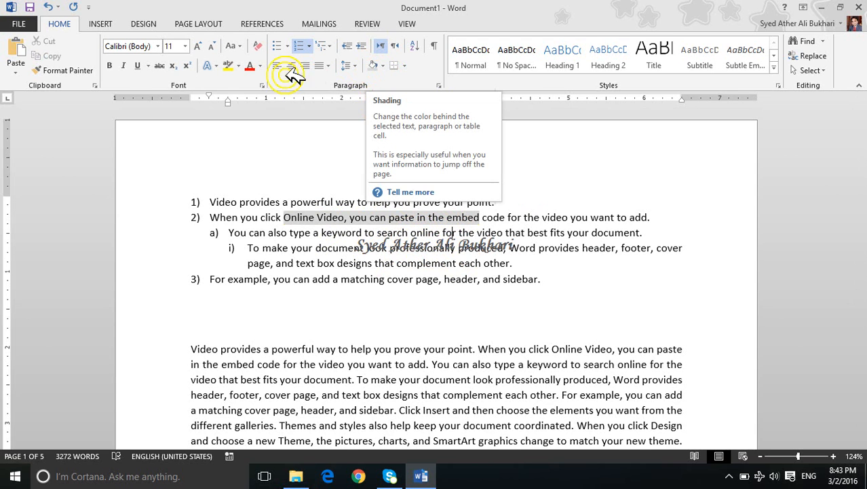
Step: Highlight in yellow the text from "video that best fits" in item a) through "professionally" in item i)
{"action": "left_click", "coordinate": [231, 66]}
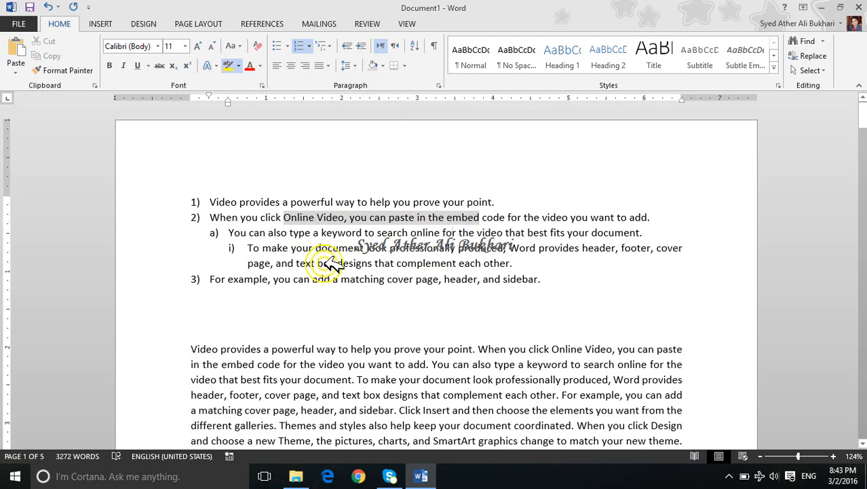
{"action": "left_click_drag", "start_coordinate": [292, 249], "coordinate": [364, 249]}
{"action": "left_click_drag", "start_coordinate": [459, 244], "coordinate": [484, 236]}
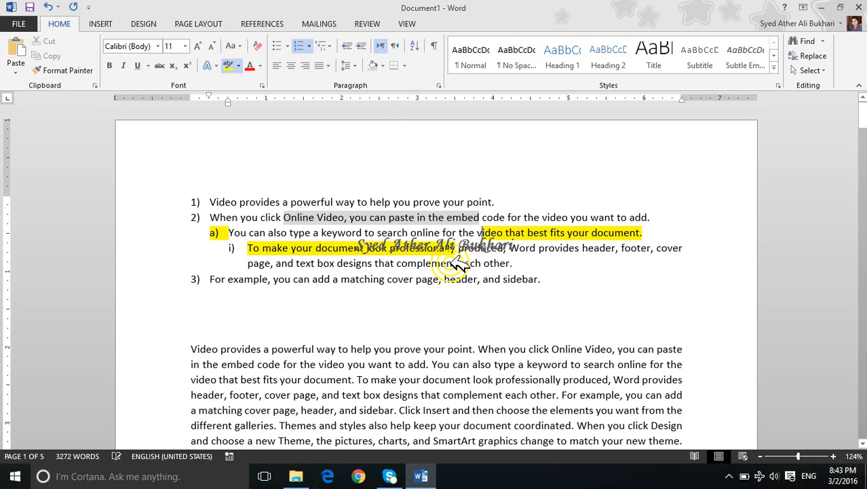
Step: Remove the yellow highlighting from list items a) and i) with No Color and leave the highlighter
{"action": "left_click", "coordinate": [232, 66]}
{"action": "left_click", "coordinate": [238, 66]}
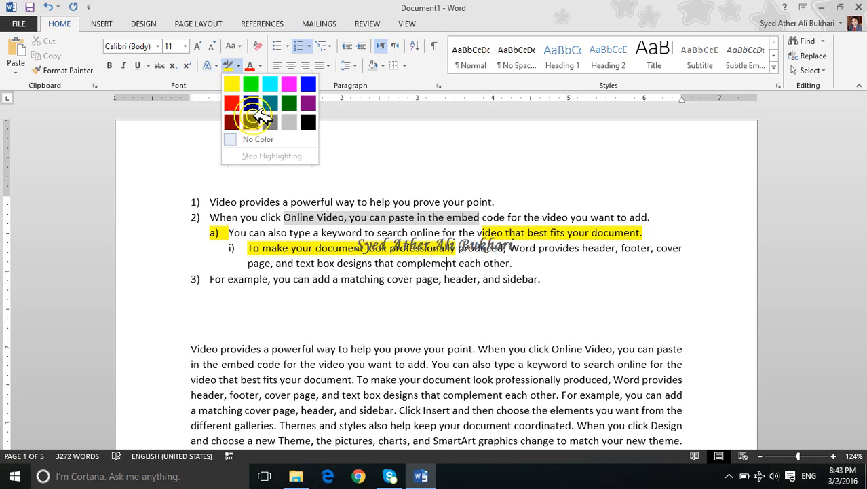
{"action": "left_click", "coordinate": [257, 137]}
{"action": "left_click_drag", "start_coordinate": [456, 280], "coordinate": [292, 176]}
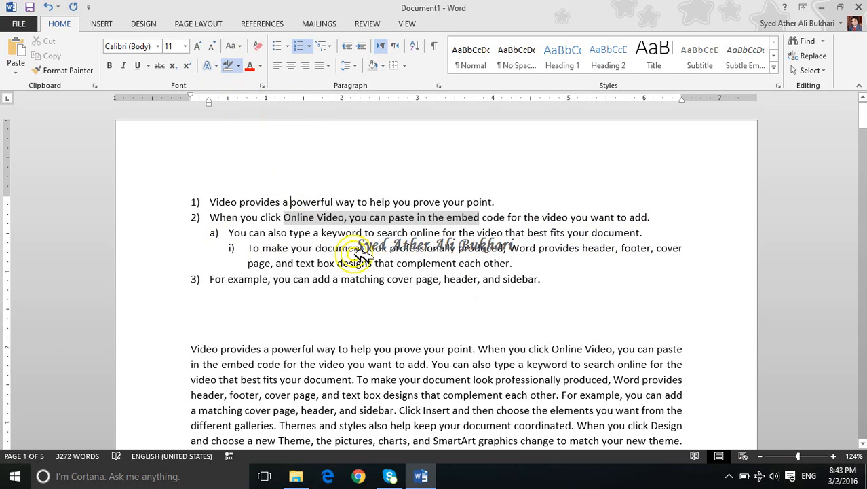
{"action": "left_click", "coordinate": [392, 215]}
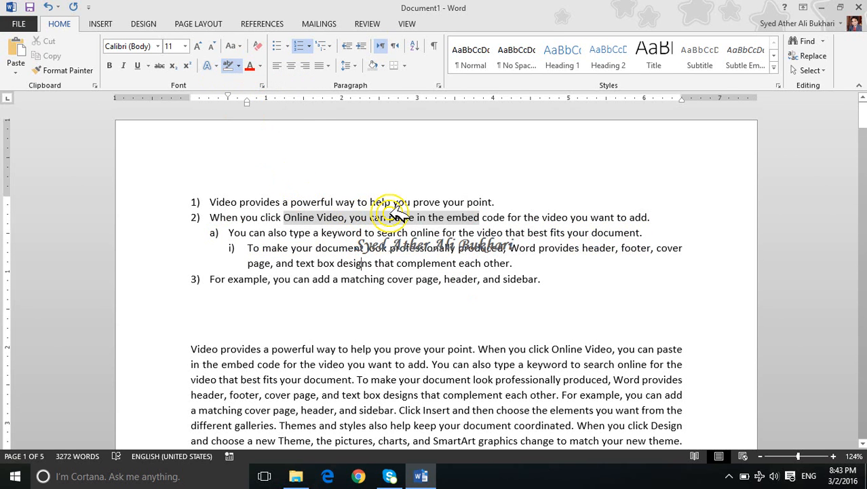
{"action": "key", "text": "Escape"}
Step: Set the shading behind "Online Video, you can paste in the embed" to white
{"action": "left_click_drag", "start_coordinate": [484, 211], "coordinate": [284, 217]}
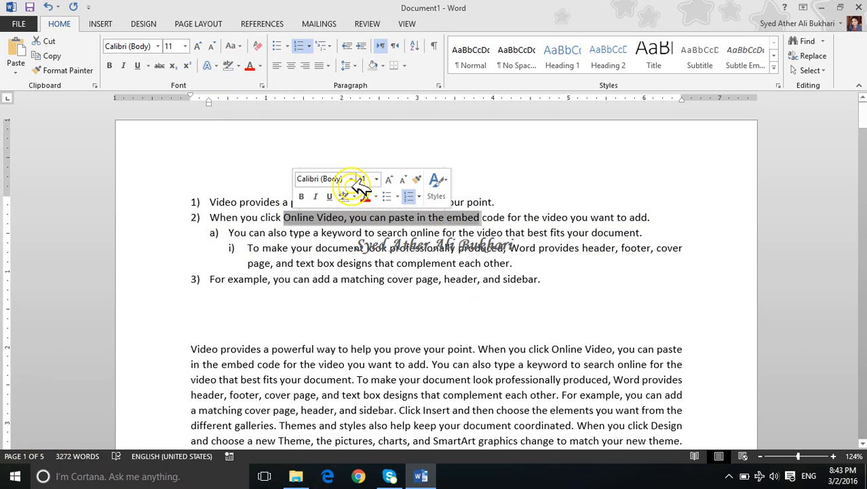
{"action": "left_click", "coordinate": [385, 62]}
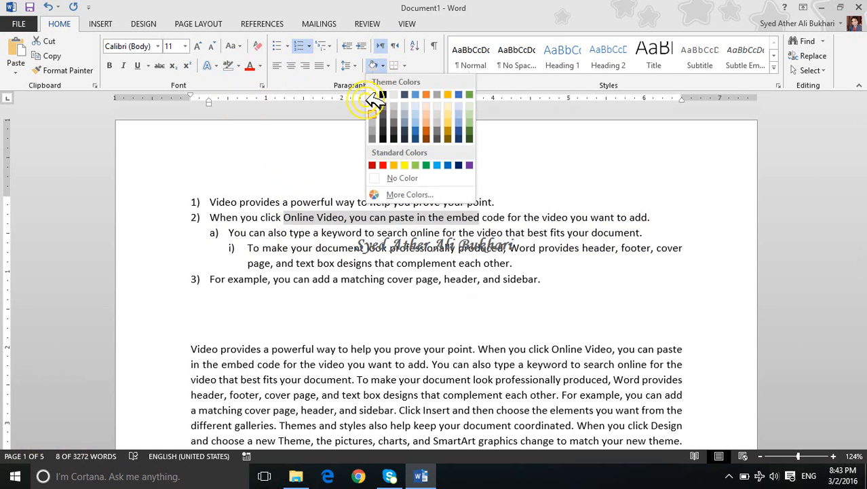
{"action": "left_click", "coordinate": [375, 95]}
{"action": "left_click", "coordinate": [459, 264]}
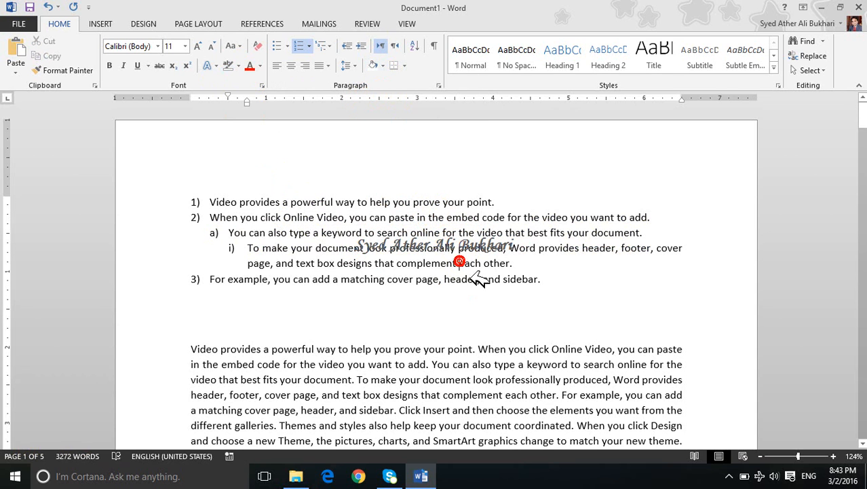
Step: Try right-to-left text direction on the third-level paragraph and on the whole list, restoring left-to-right each time
{"action": "left_click", "coordinate": [400, 46]}
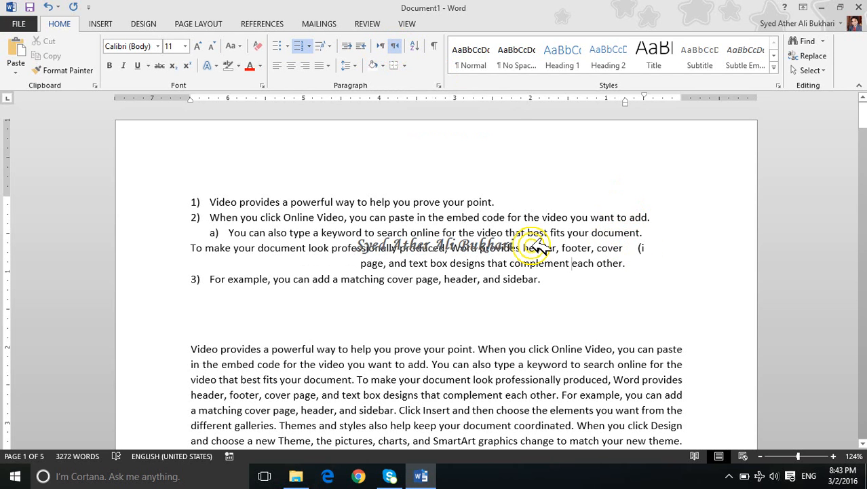
{"action": "key", "text": "ctrl+z"}
{"action": "left_click_drag", "start_coordinate": [573, 289], "coordinate": [200, 196]}
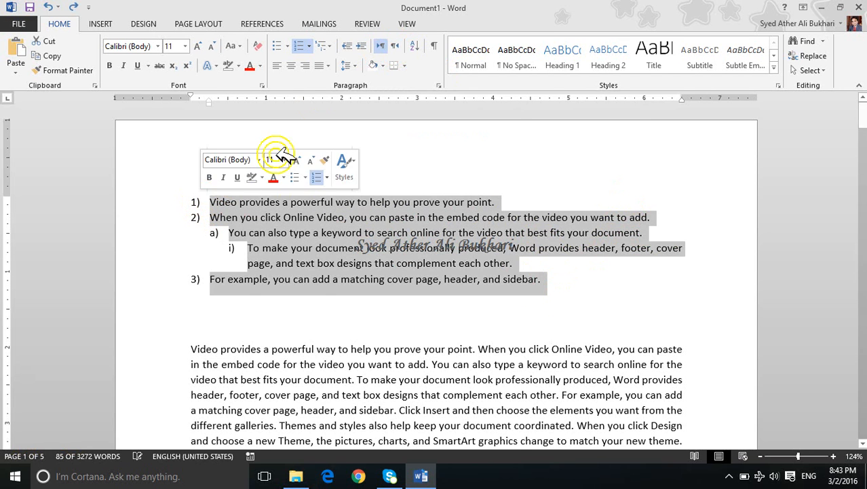
{"action": "left_click", "coordinate": [397, 45]}
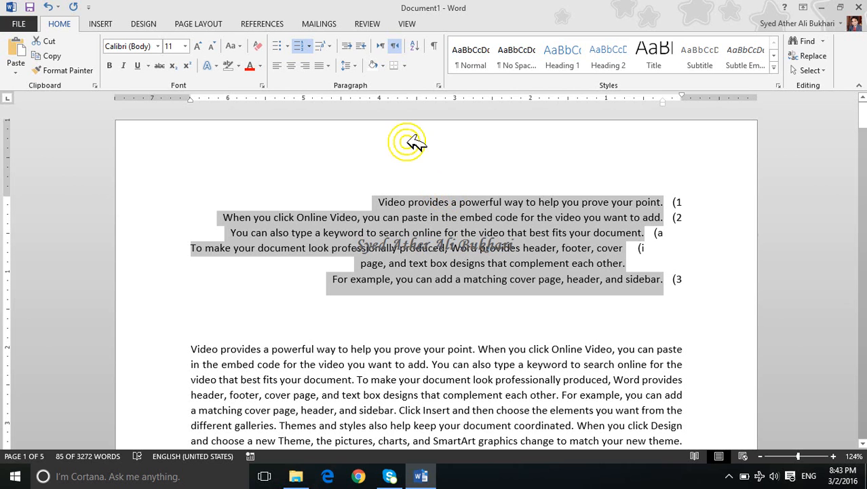
{"action": "left_click", "coordinate": [381, 45]}
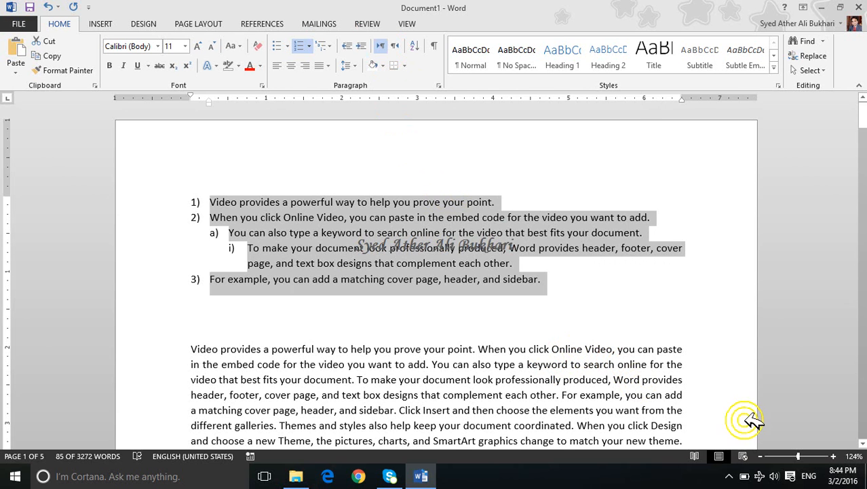
{"action": "left_click", "coordinate": [438, 86]}
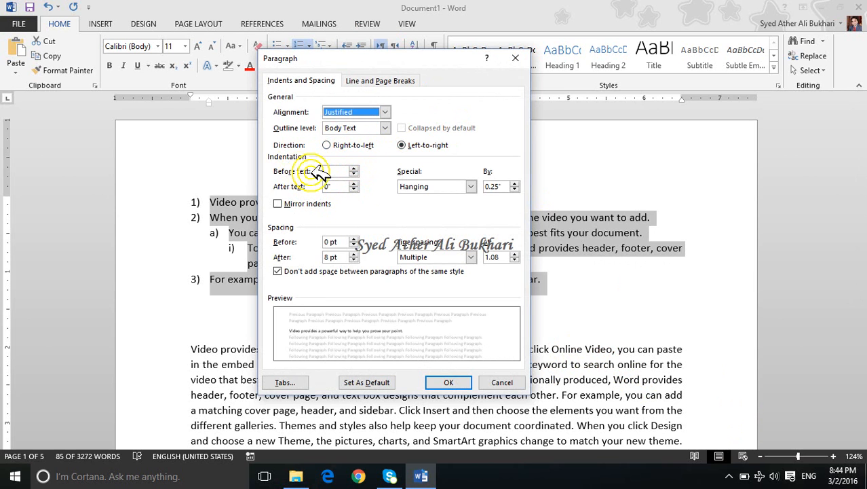
{"action": "left_click", "coordinate": [500, 380]}
{"action": "left_click", "coordinate": [374, 302]}
Step: Select the quoted paragraph beginning "To change the way a picture fits" and set its spacing before to 30 pt
{"action": "scroll", "coordinate": [376, 300], "scroll_direction": "down", "scroll_amount": 6}
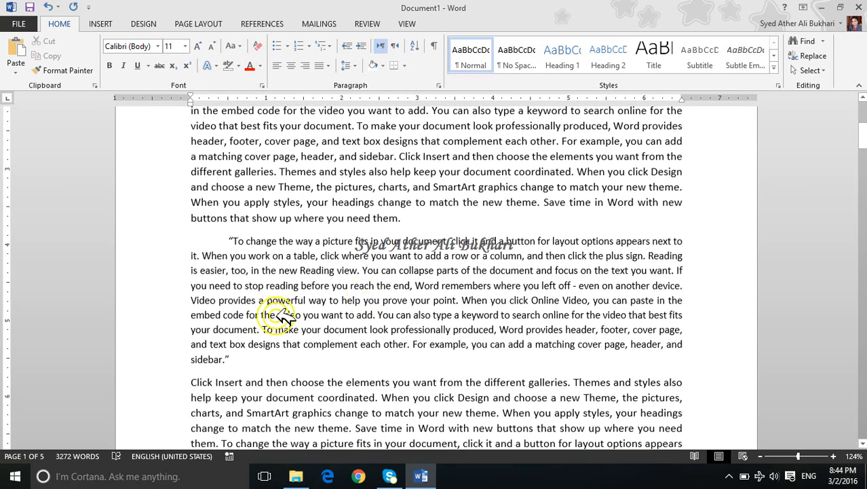
{"action": "triple_click", "coordinate": [261, 289]}
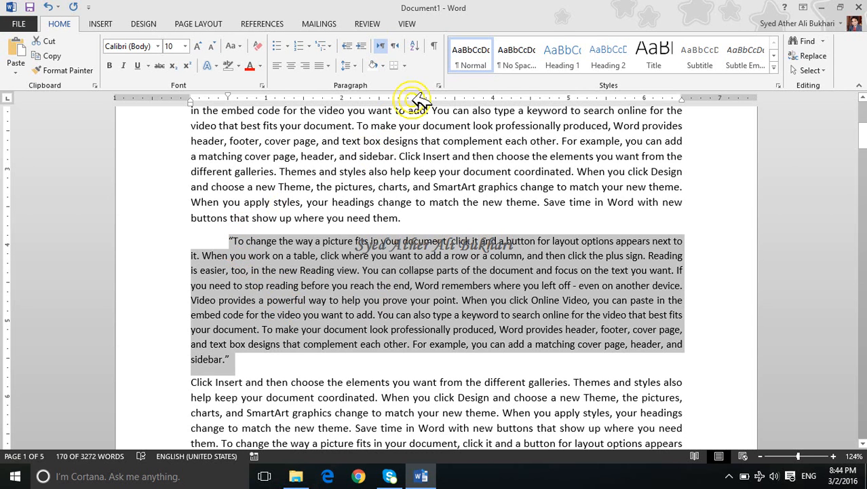
{"action": "left_click", "coordinate": [435, 85]}
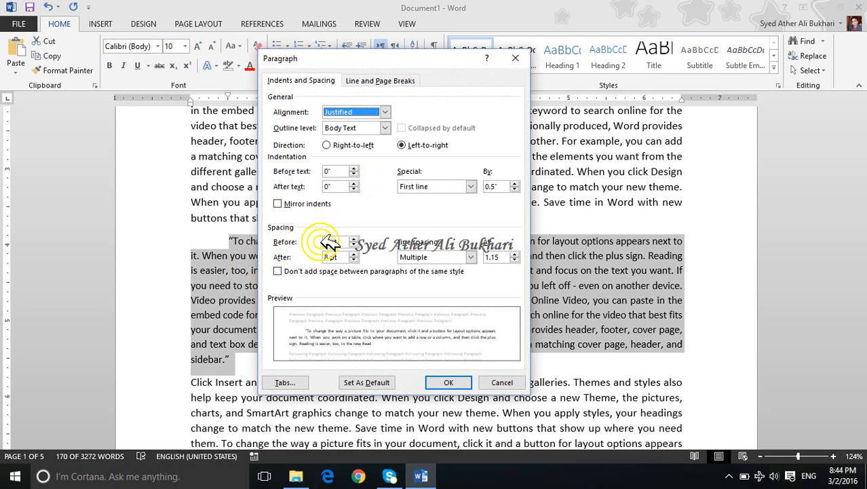
{"action": "left_click", "coordinate": [355, 245]}
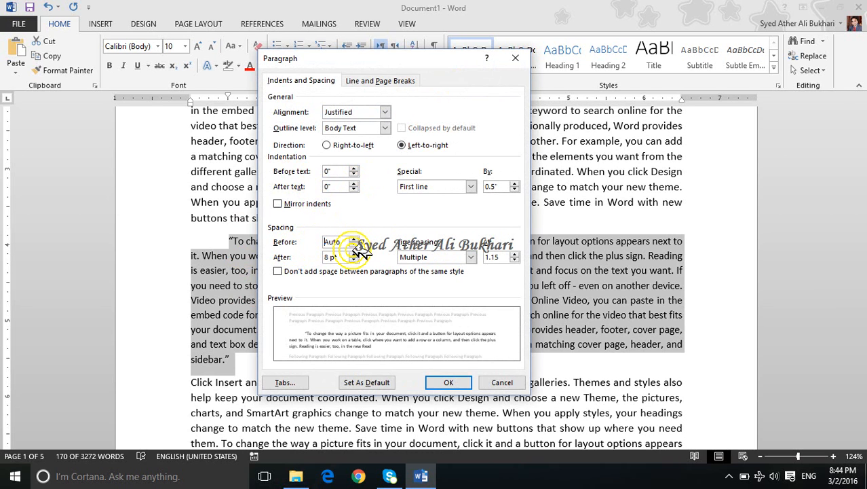
{"action": "left_click", "coordinate": [354, 239]}
{"action": "left_click", "coordinate": [353, 239]}
{"action": "left_click", "coordinate": [354, 239]}
{"action": "left_click", "coordinate": [353, 239]}
{"action": "left_click", "coordinate": [354, 239]}
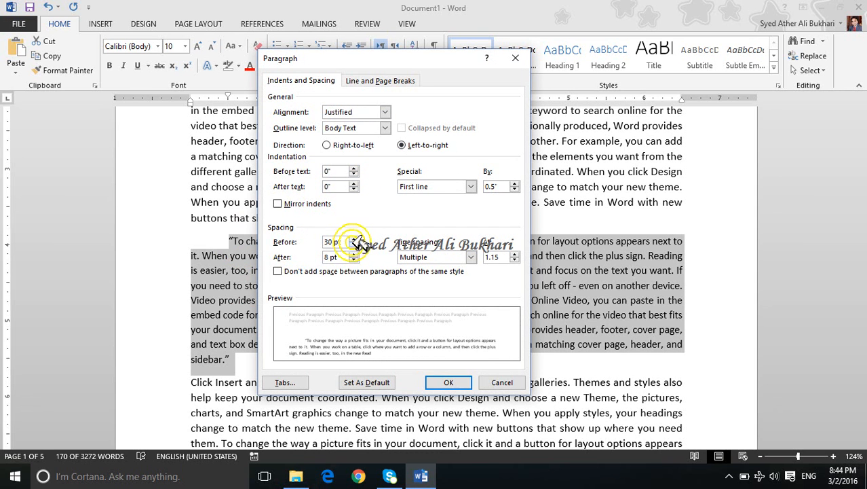
{"action": "left_click", "coordinate": [440, 383]}
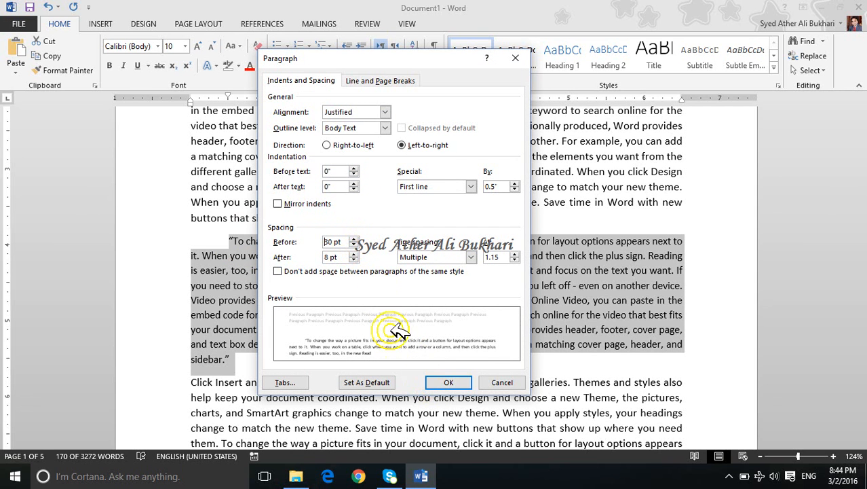
{"action": "left_click", "coordinate": [449, 381]}
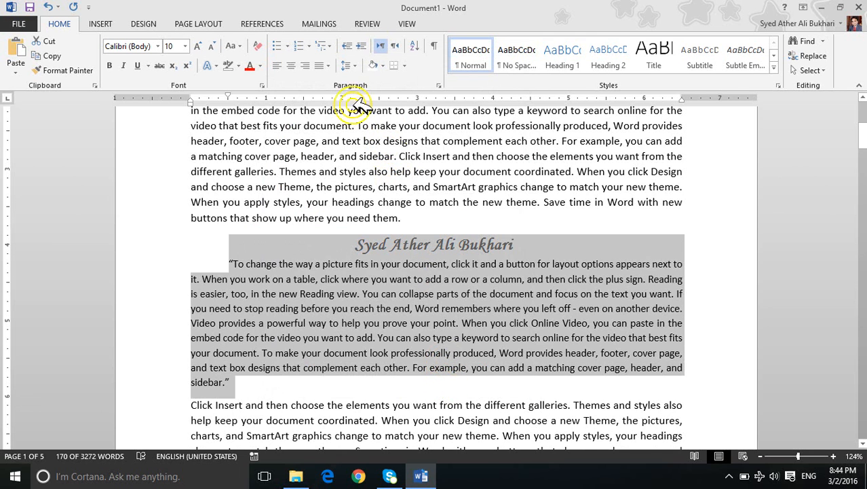
Step: Set the quoted paragraph's spacing after to 30 pt
{"action": "left_click", "coordinate": [438, 84]}
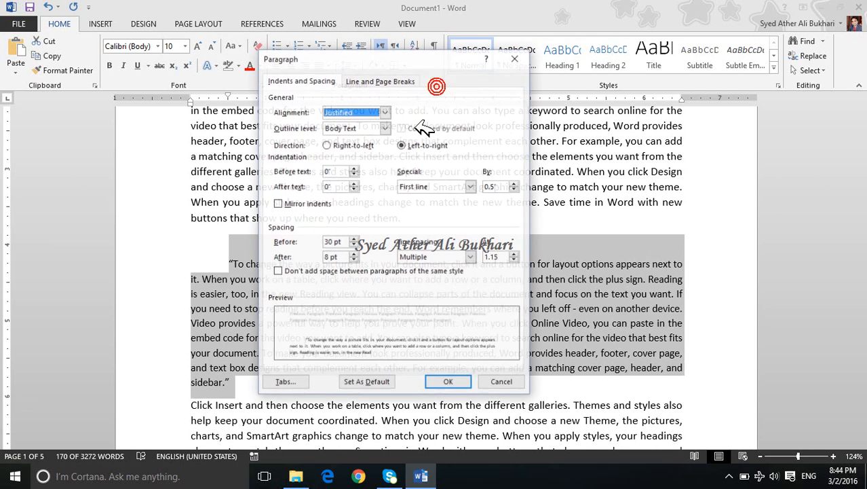
{"action": "left_click", "coordinate": [350, 257]}
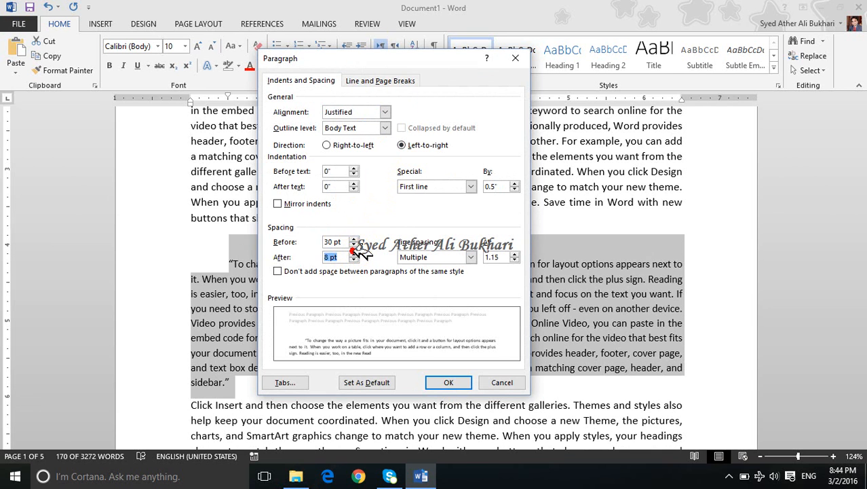
{"action": "left_click", "coordinate": [448, 382]}
{"action": "scroll", "coordinate": [384, 308], "scroll_direction": "down", "scroll_amount": 2}
{"action": "scroll", "coordinate": [378, 307], "scroll_direction": "down", "scroll_amount": 2}
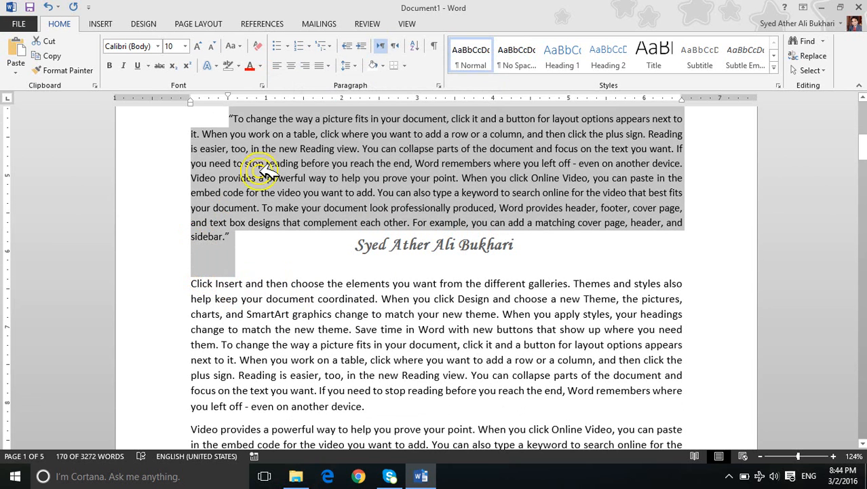
Step: Set the quoted paragraph's line spacing to Multiple at 3, with 0 pt spacing before and Auto spacing after
{"action": "left_click", "coordinate": [437, 85]}
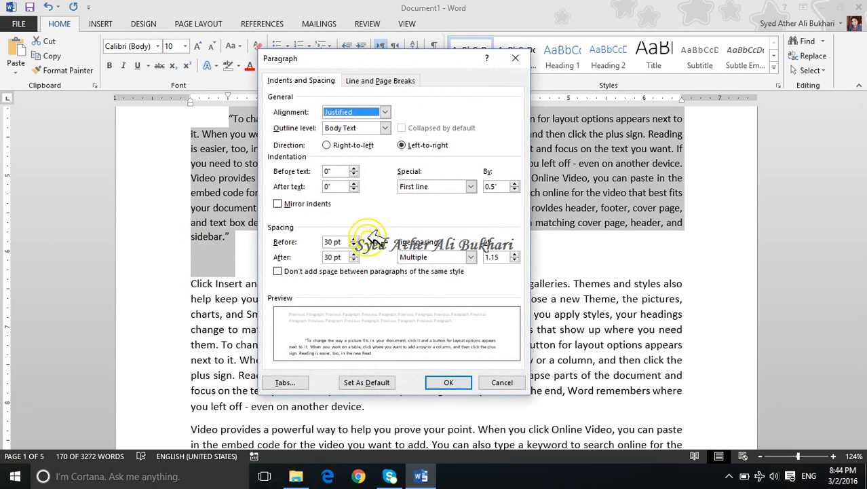
{"action": "left_click", "coordinate": [430, 257]}
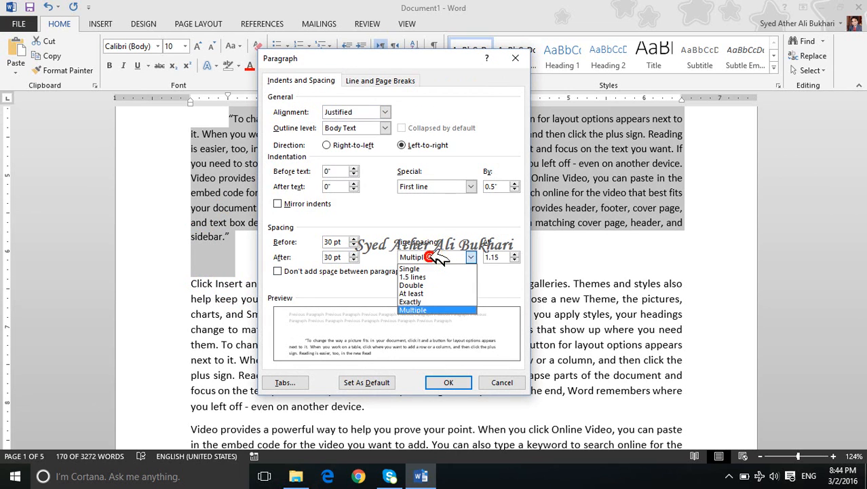
{"action": "left_click", "coordinate": [421, 216]}
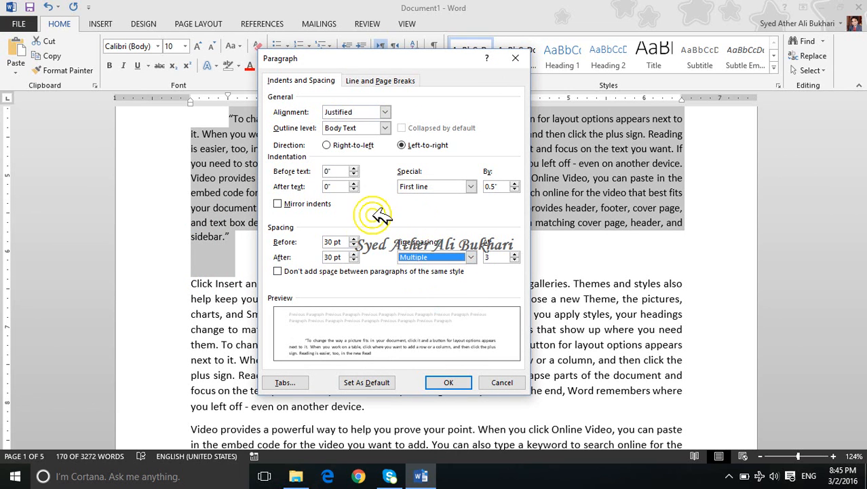
{"action": "left_click", "coordinate": [353, 245]}
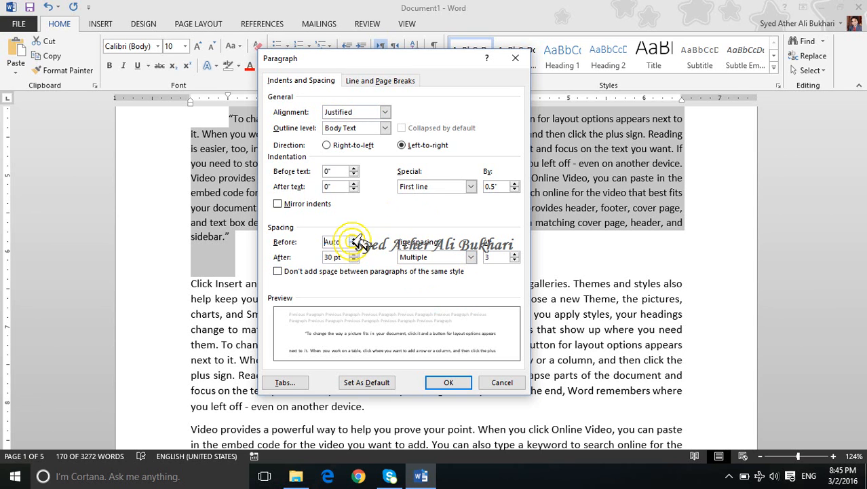
{"action": "left_click", "coordinate": [354, 255]}
{"action": "left_click", "coordinate": [353, 259]}
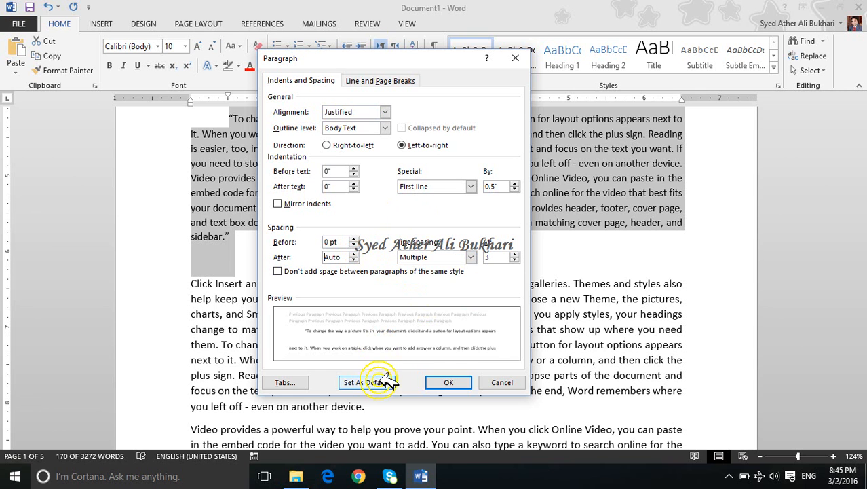
{"action": "left_click", "coordinate": [451, 381]}
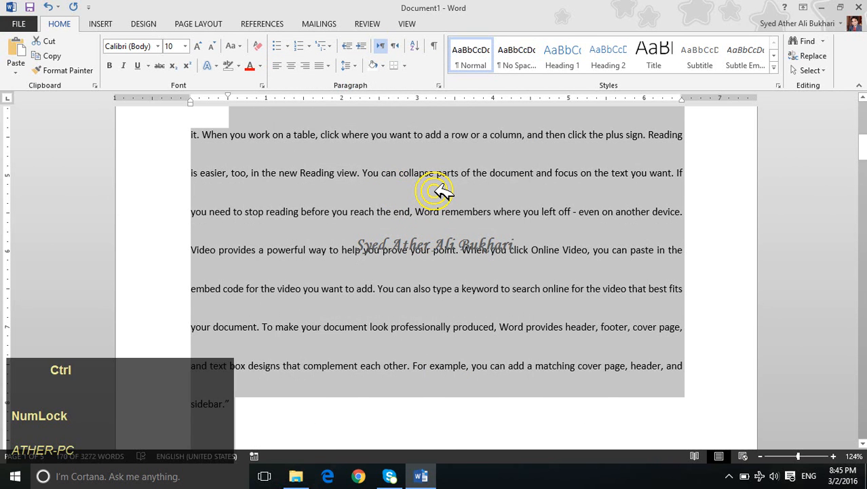
Step: Reduce the quoted paragraph's line spacing to single and change it to 1.15
{"action": "key", "text": "ctrl+1"}
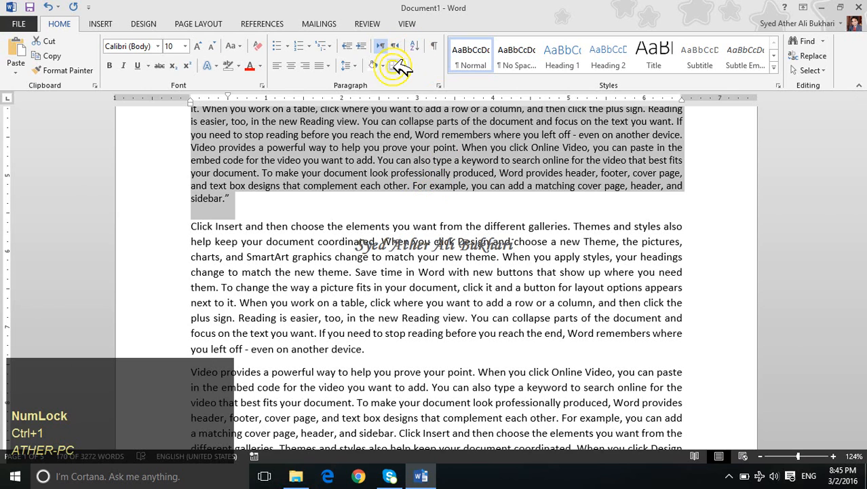
{"action": "left_click", "coordinate": [349, 67]}
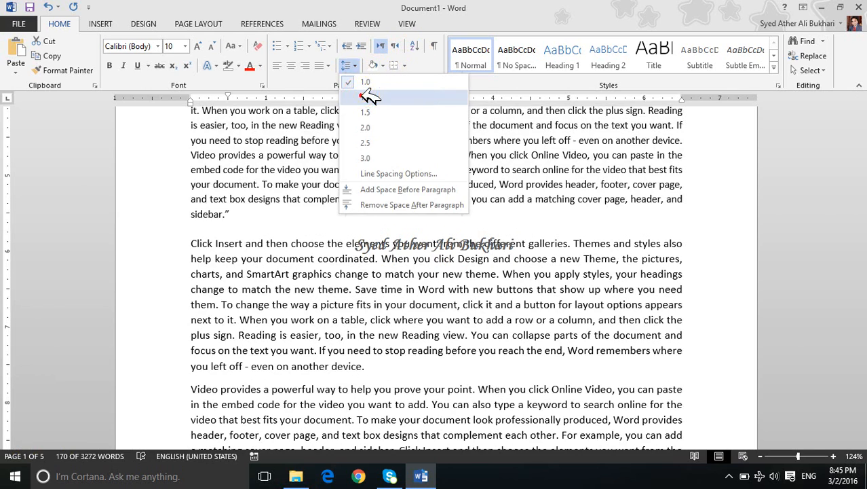
{"action": "left_click", "coordinate": [368, 97]}
{"action": "scroll", "coordinate": [438, 190], "scroll_direction": "up", "scroll_amount": 3}
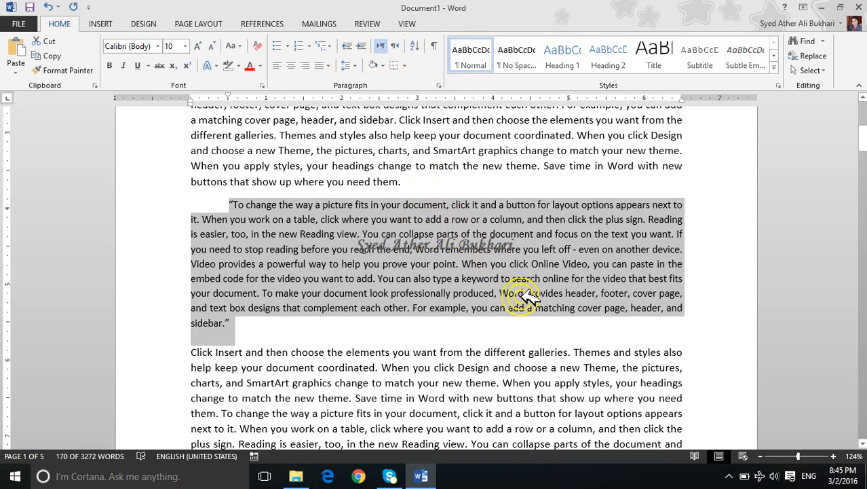
{"action": "left_click", "coordinate": [730, 471]}
{"action": "left_click", "coordinate": [703, 450]}
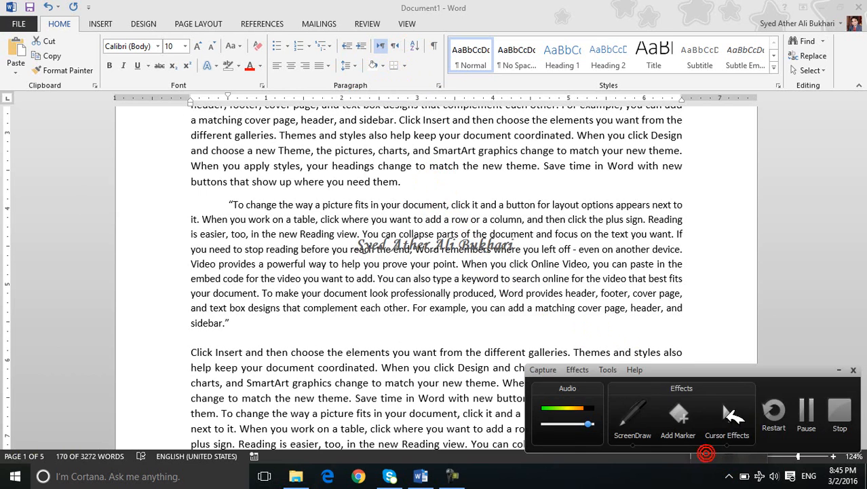